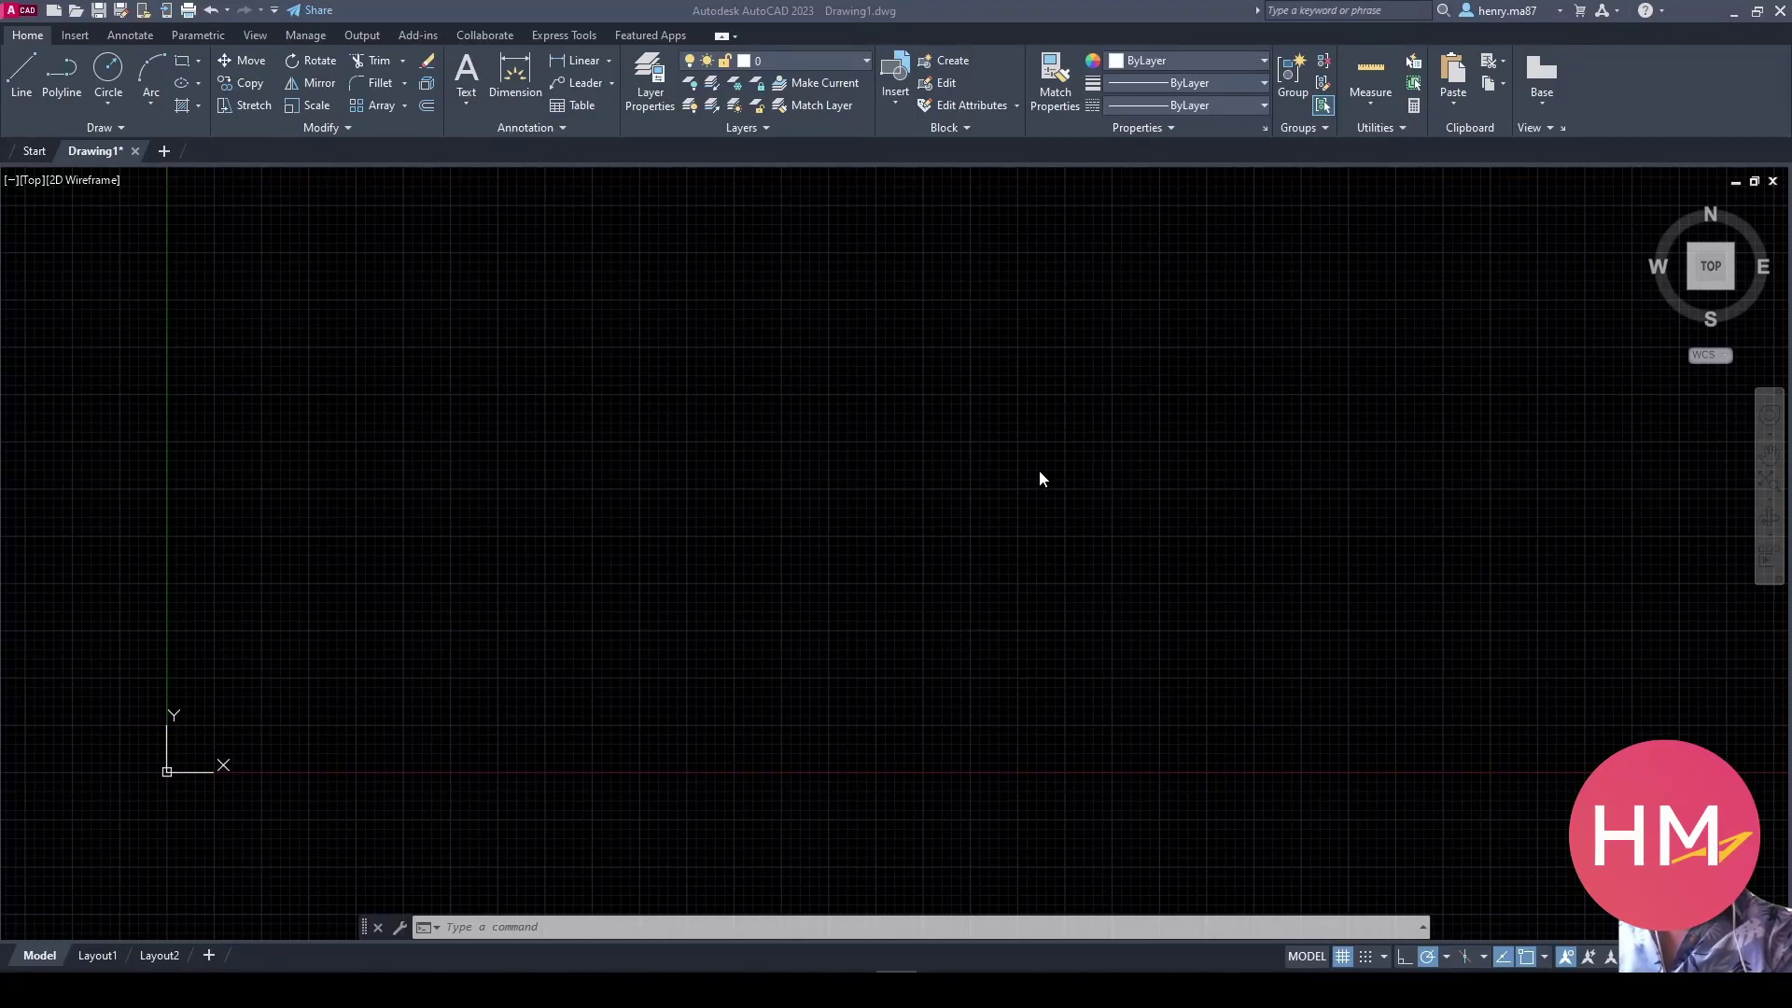
Step: Close the ribbon with the RIBBONCLOSE command to enlarge the drawing area
{"action": "left_click", "coordinate": [953, 929]}
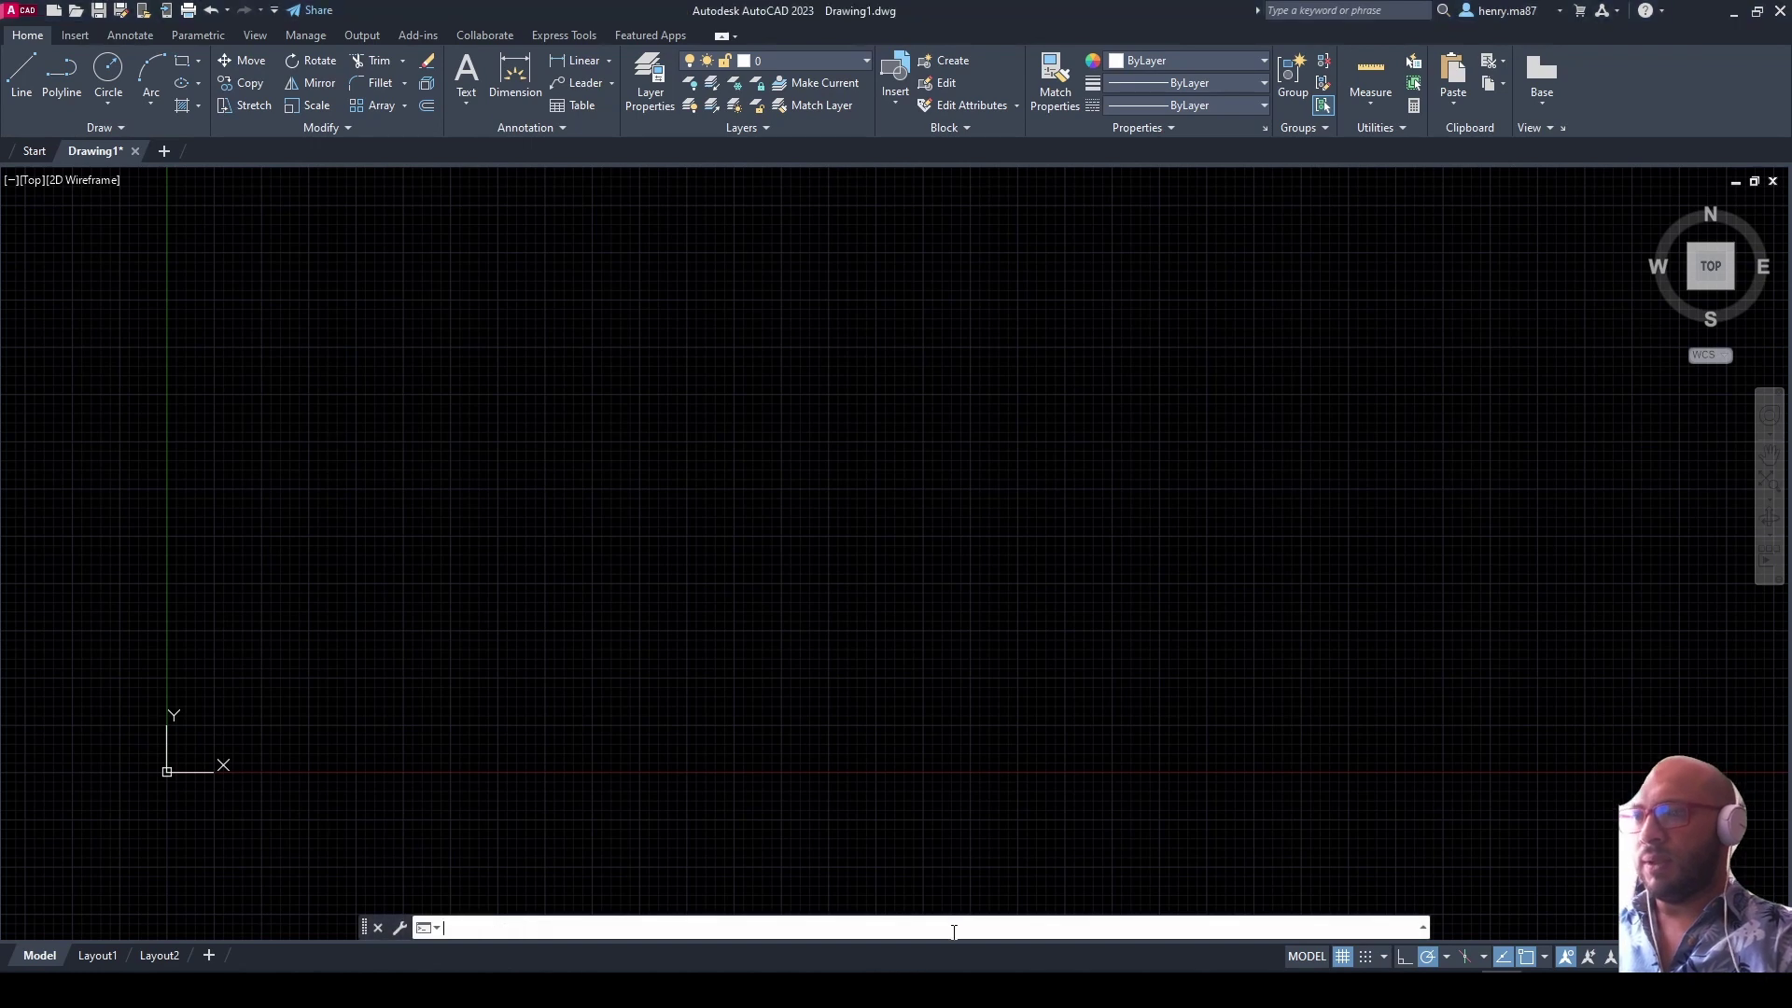
{"action": "type", "text": "ri"}
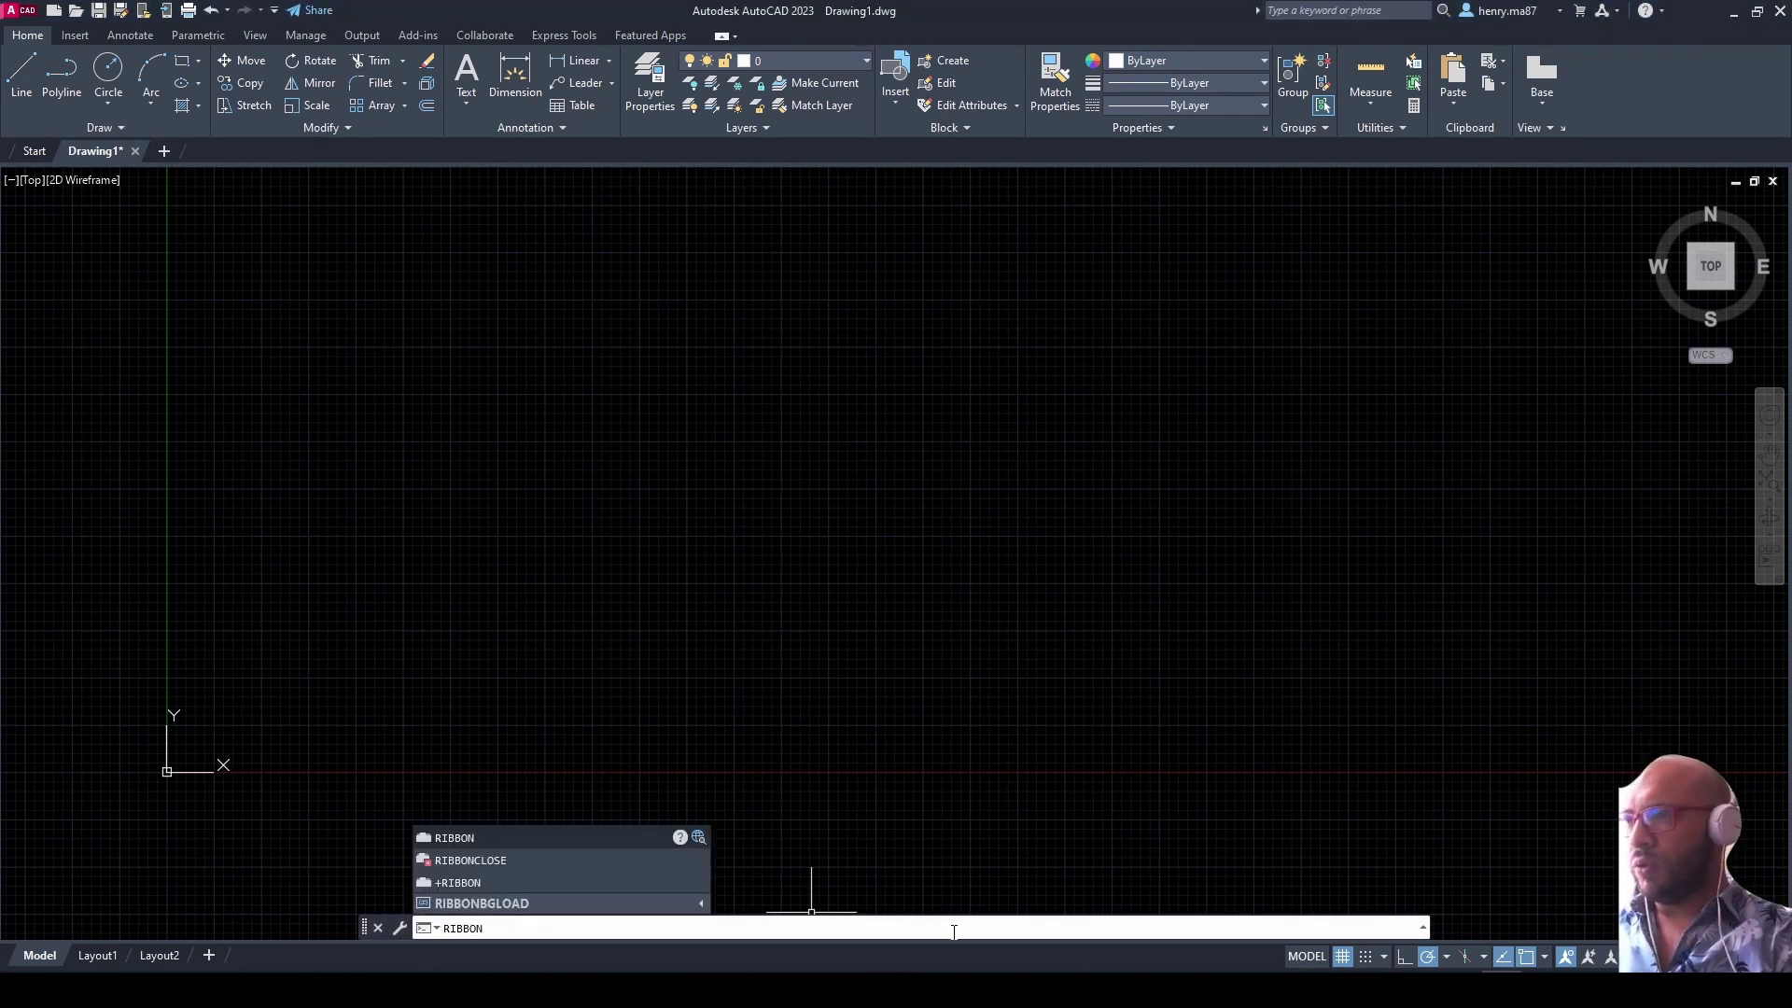
{"action": "left_click", "coordinate": [494, 860]}
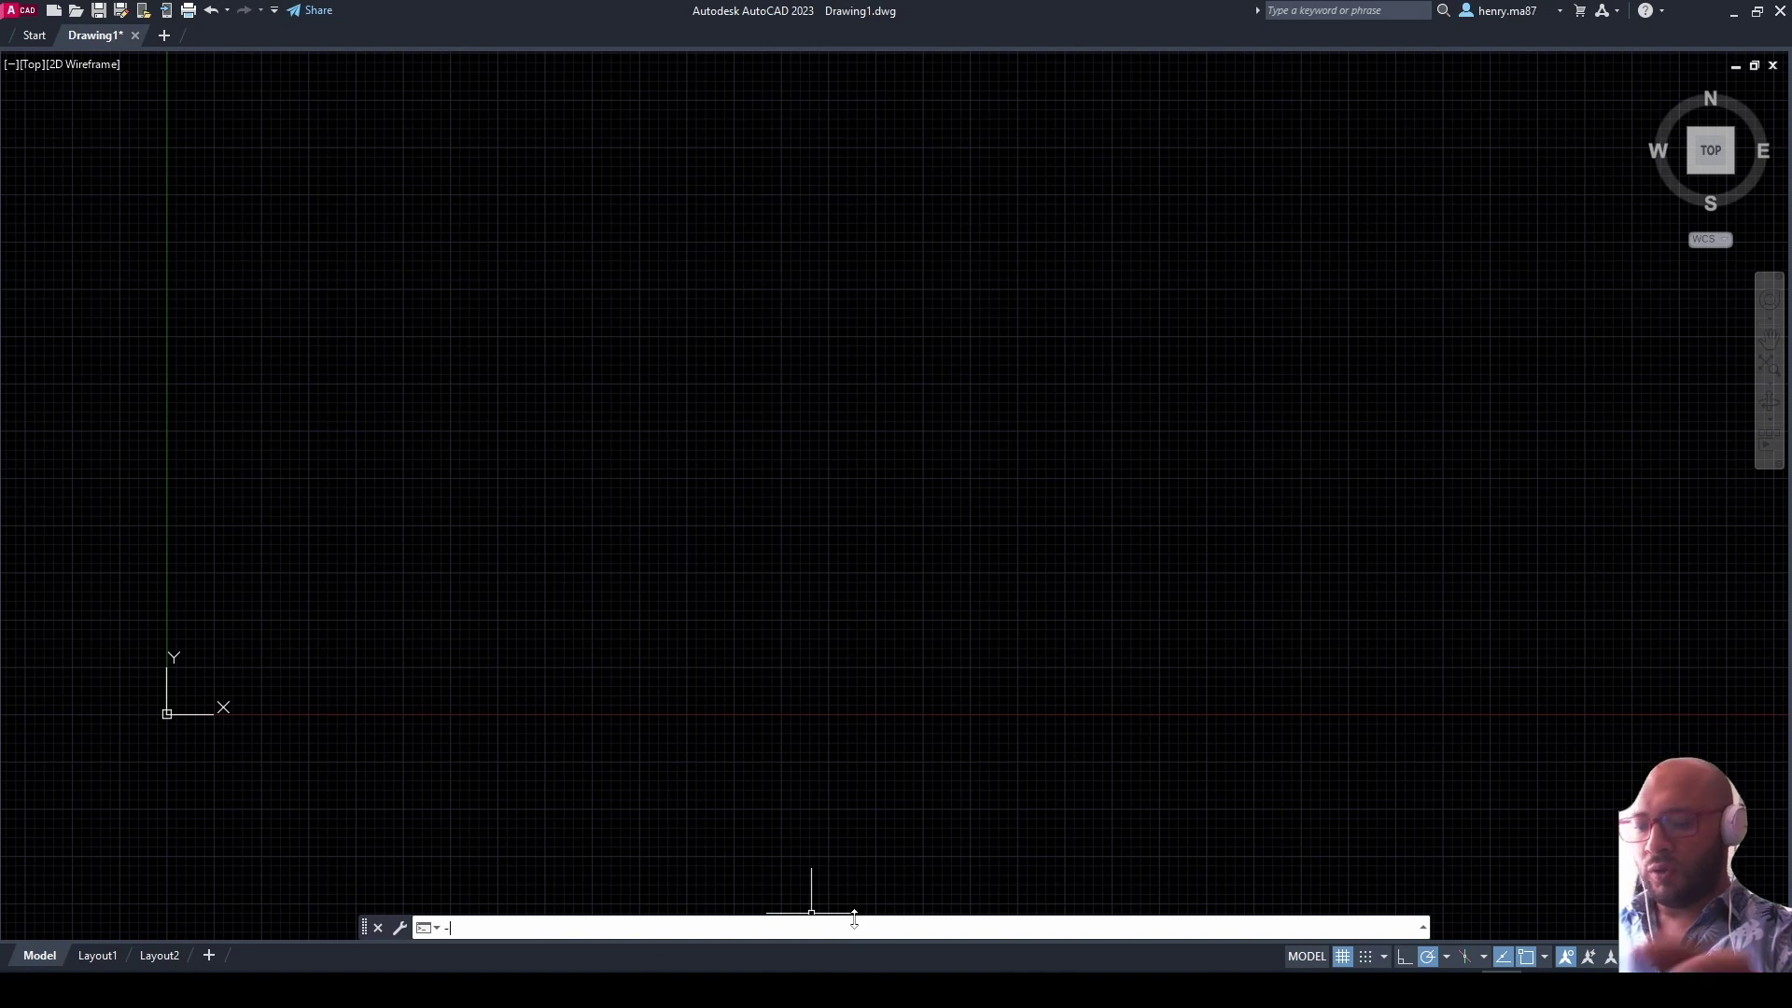
Step: Show the Draw toolbar docked along the left edge using -TOOLBAR with the Show option
{"action": "type", "text": "to"}
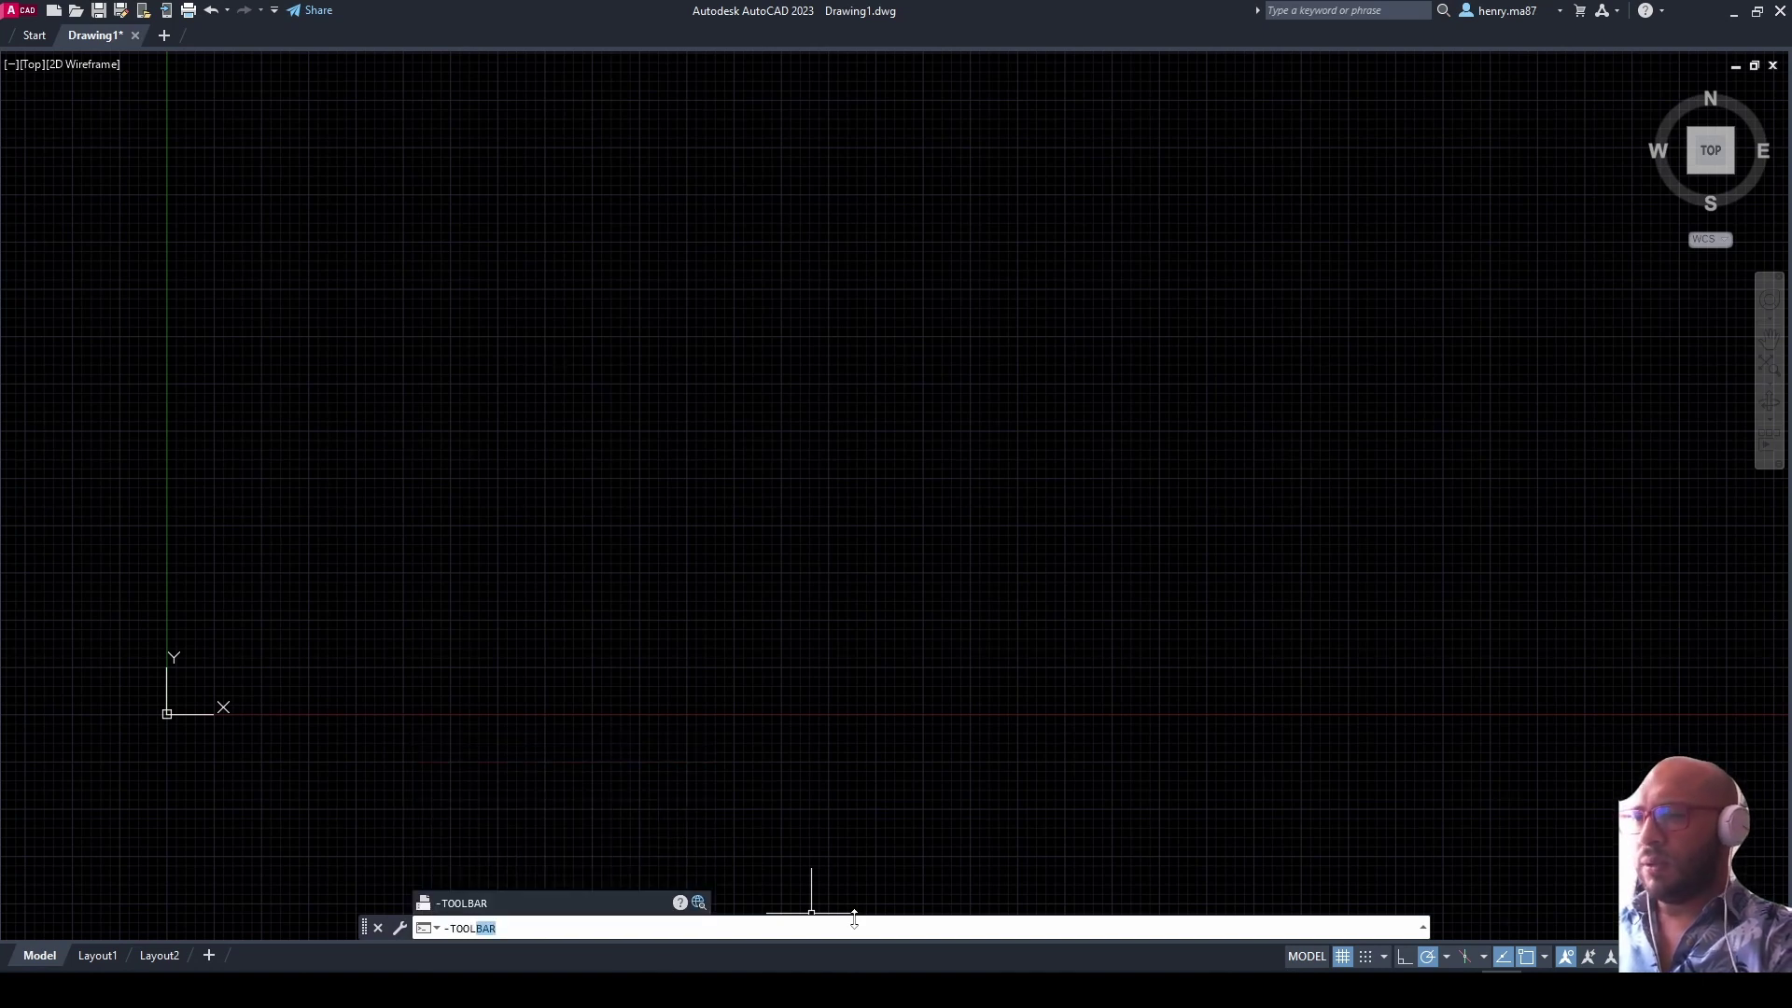
{"action": "key", "text": "Return"}
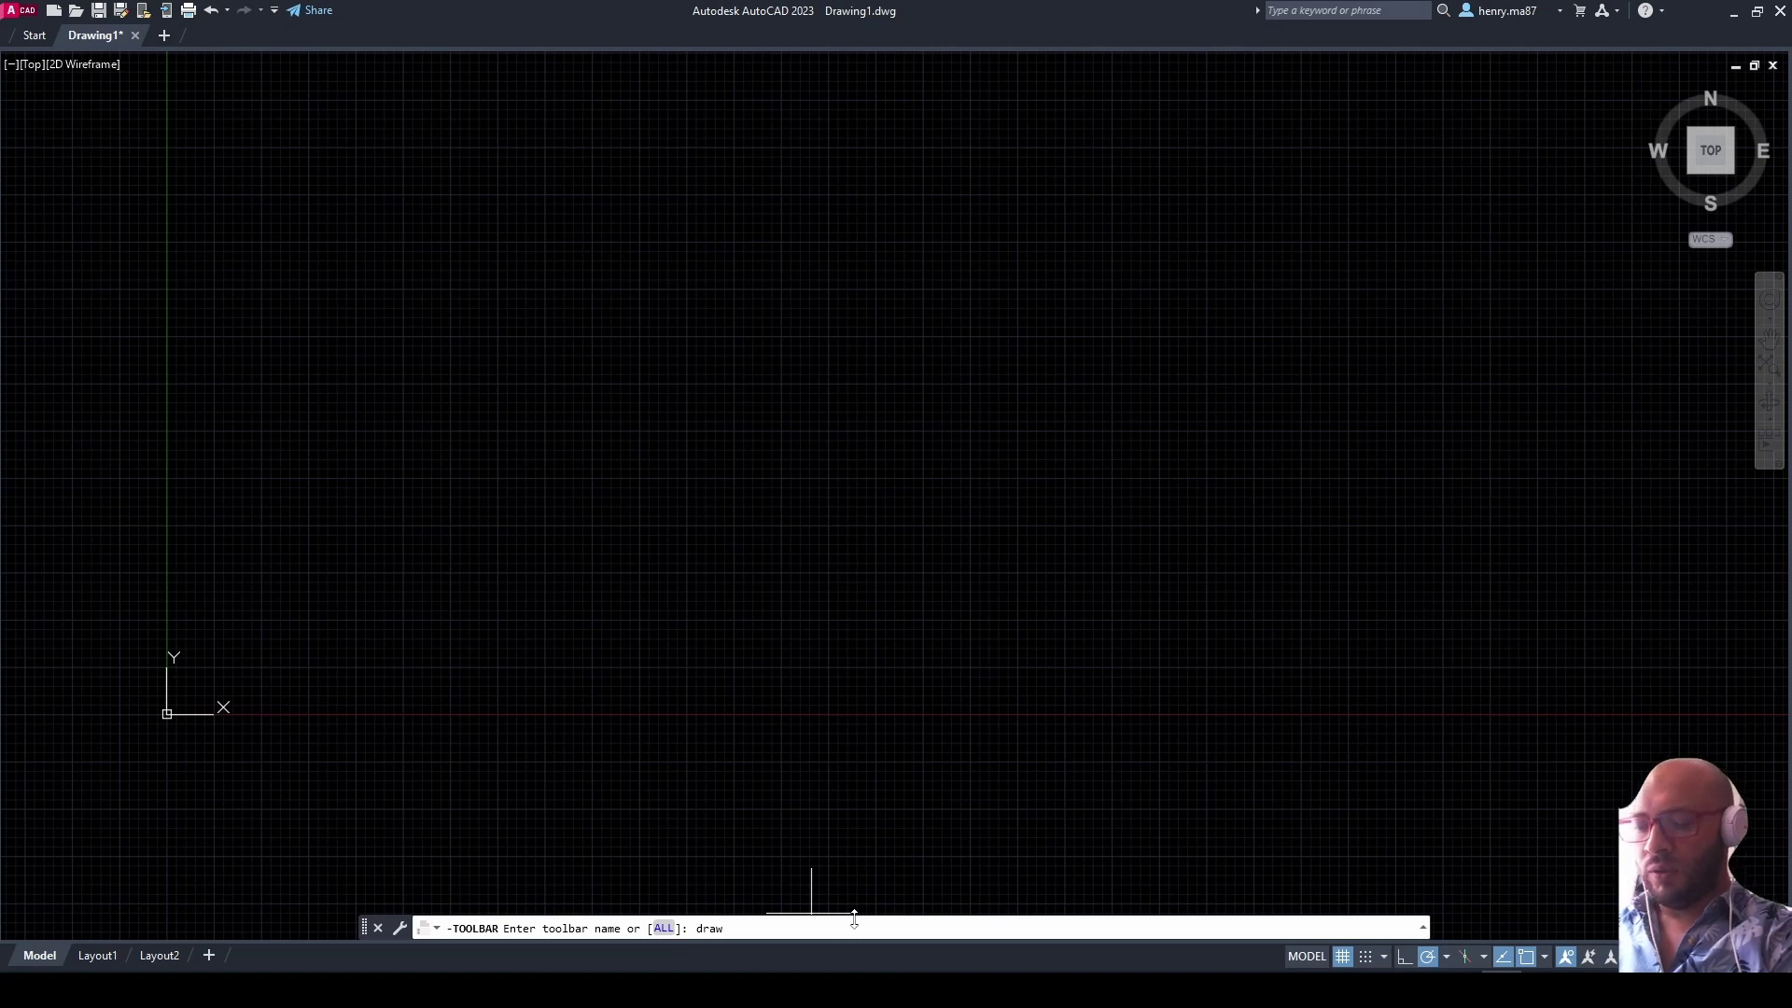
{"action": "key", "text": "Return"}
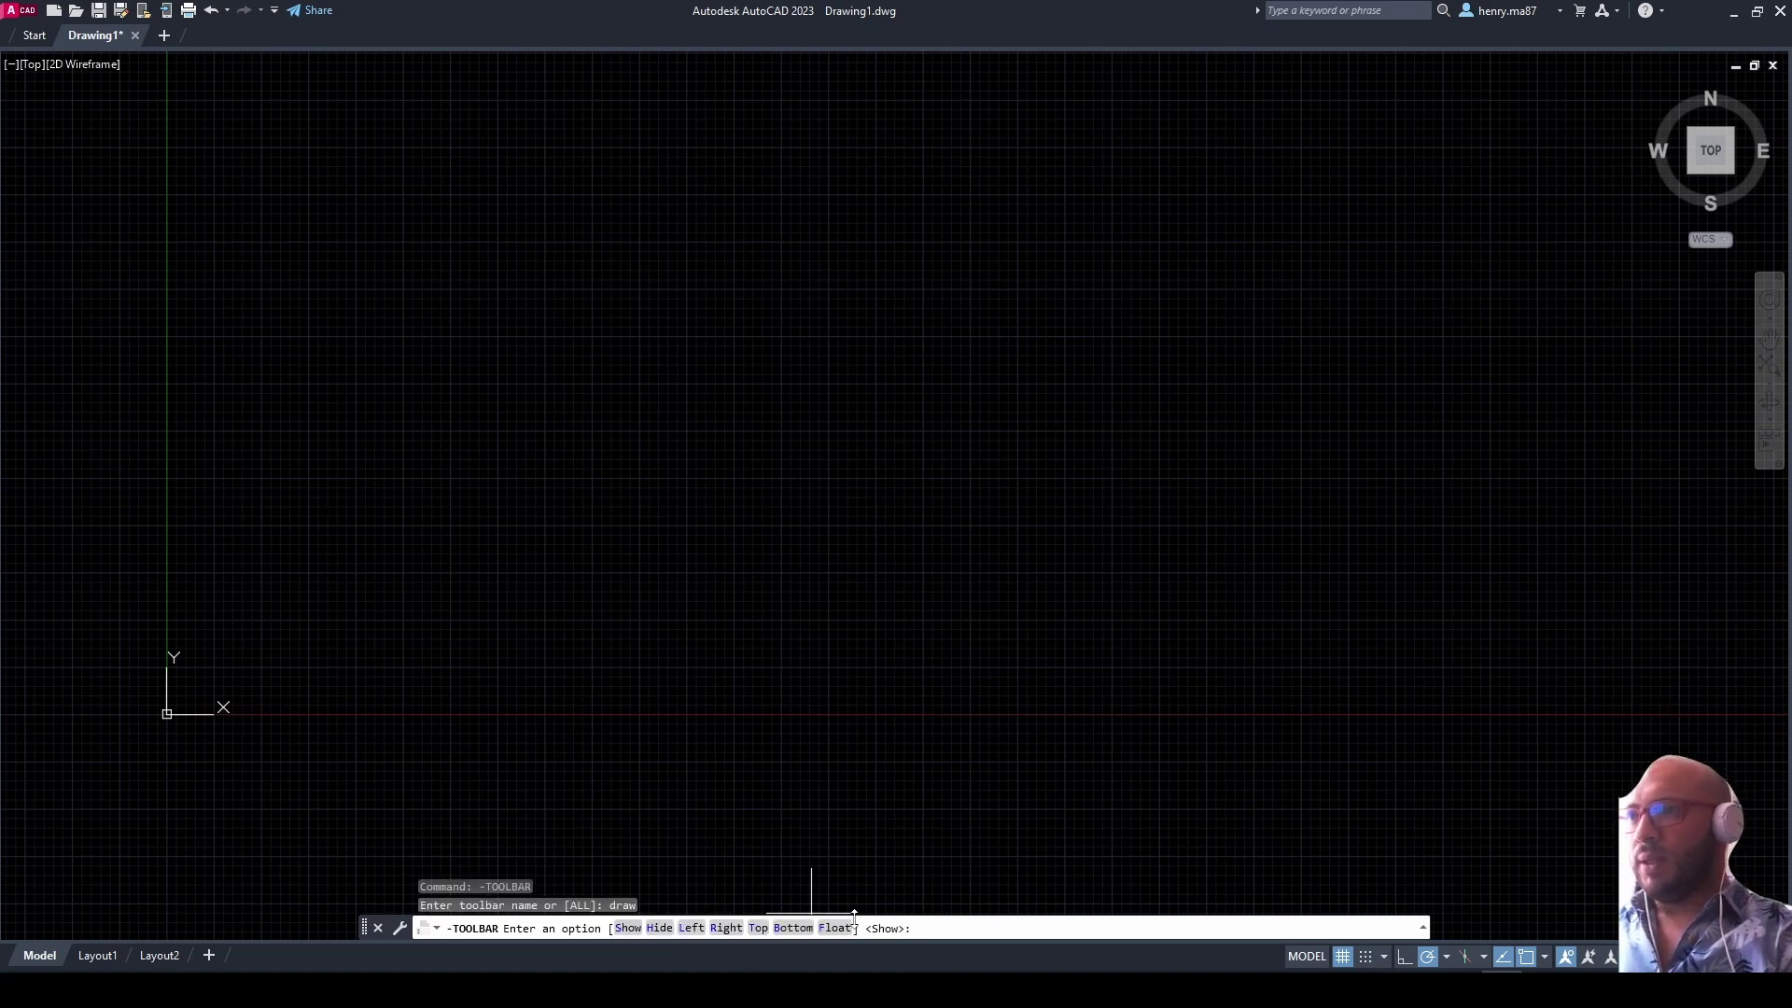
{"action": "key", "text": "Down"}
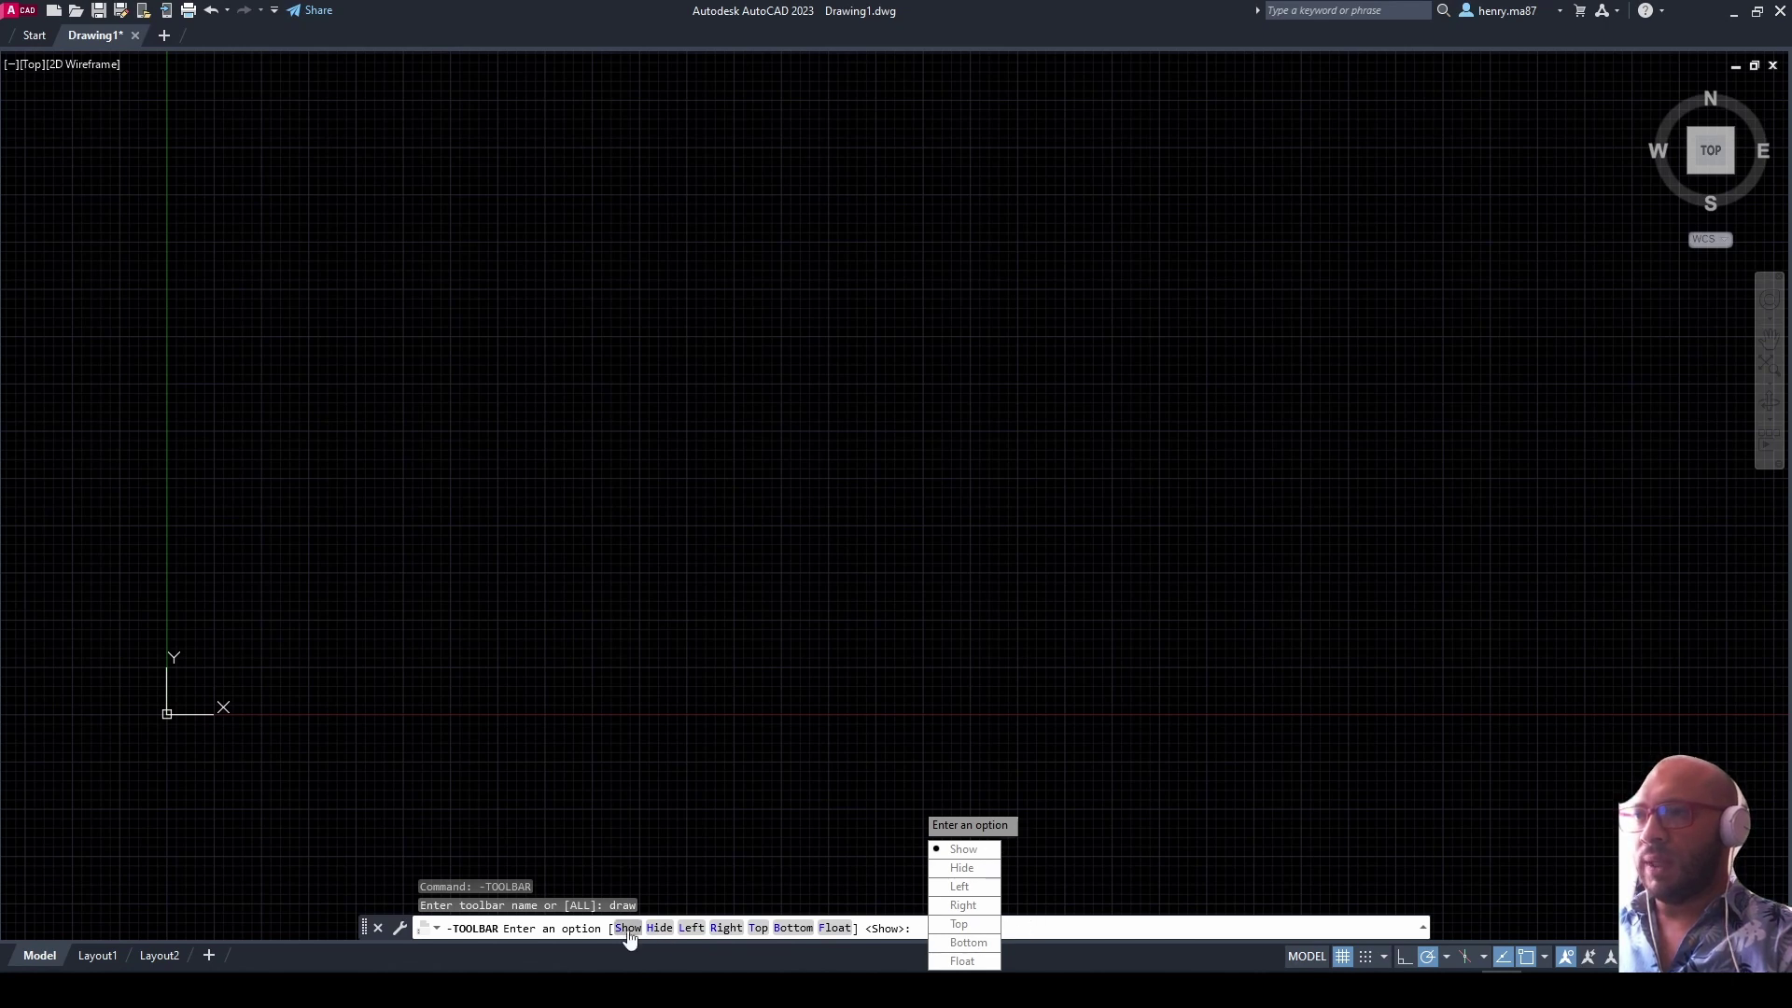
{"action": "left_click", "coordinate": [964, 848]}
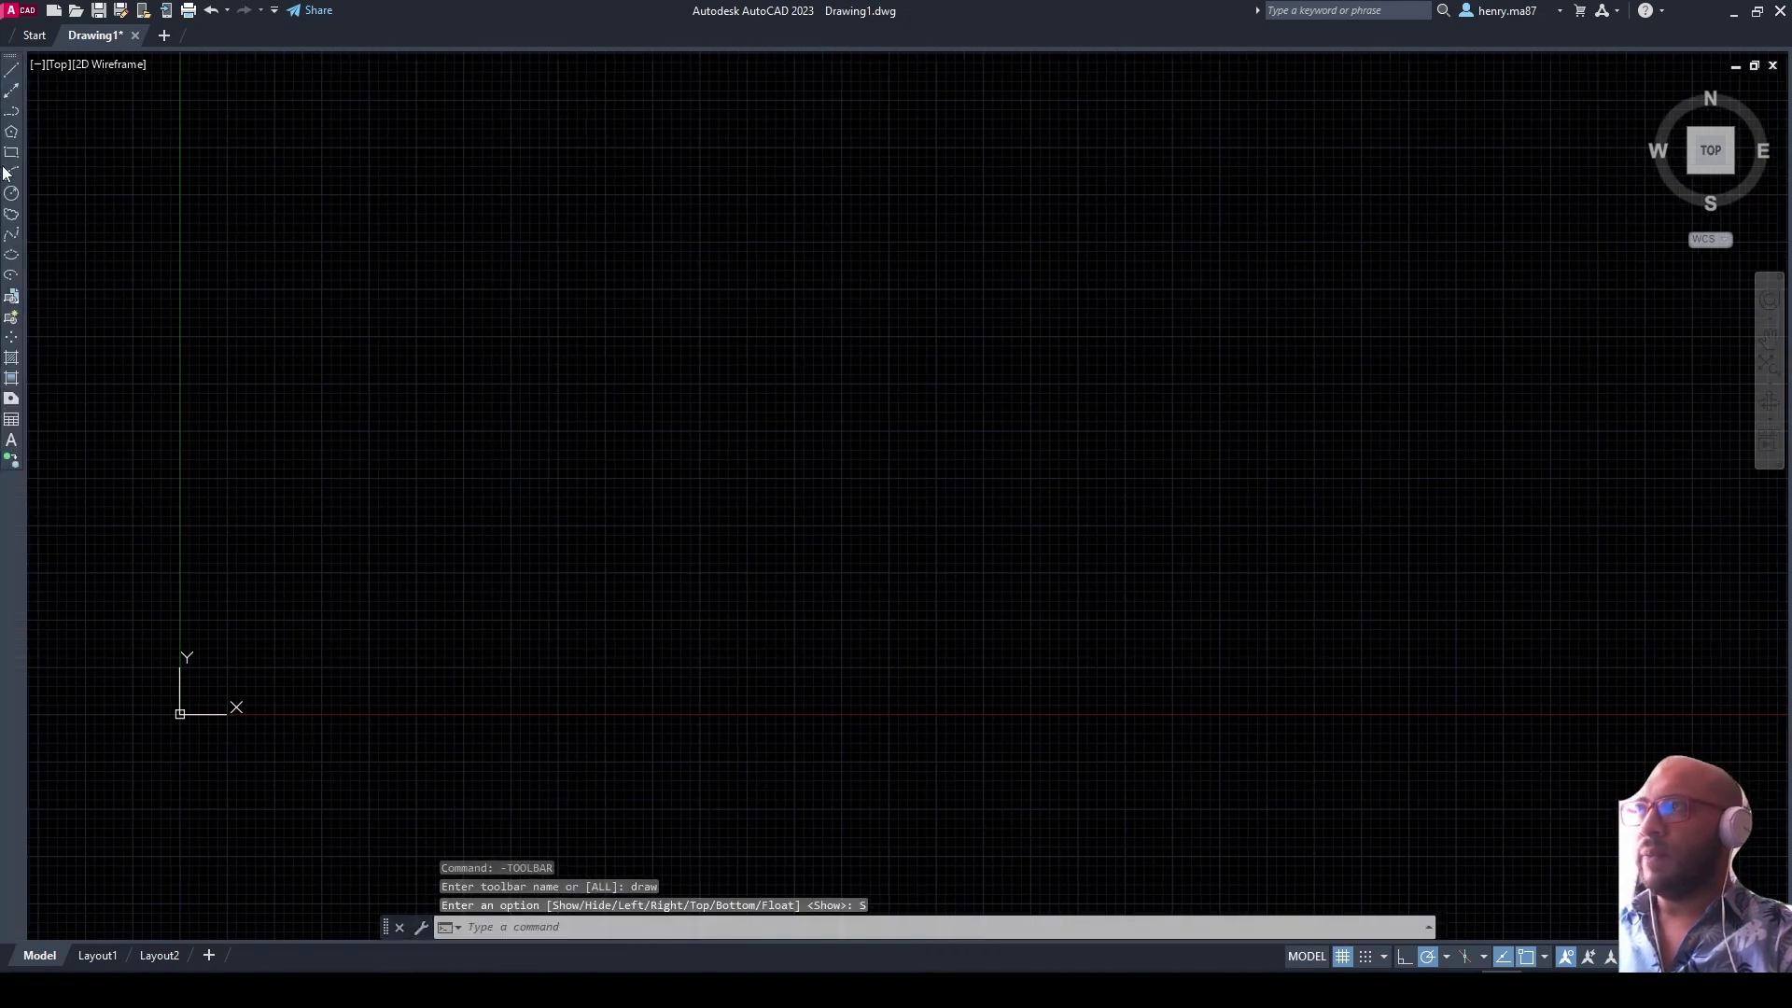
Step: Turn on the Dimension, Layers, Standard and View toolbars, toggling Styles on and back off
{"action": "right_click", "coordinate": [18, 297]}
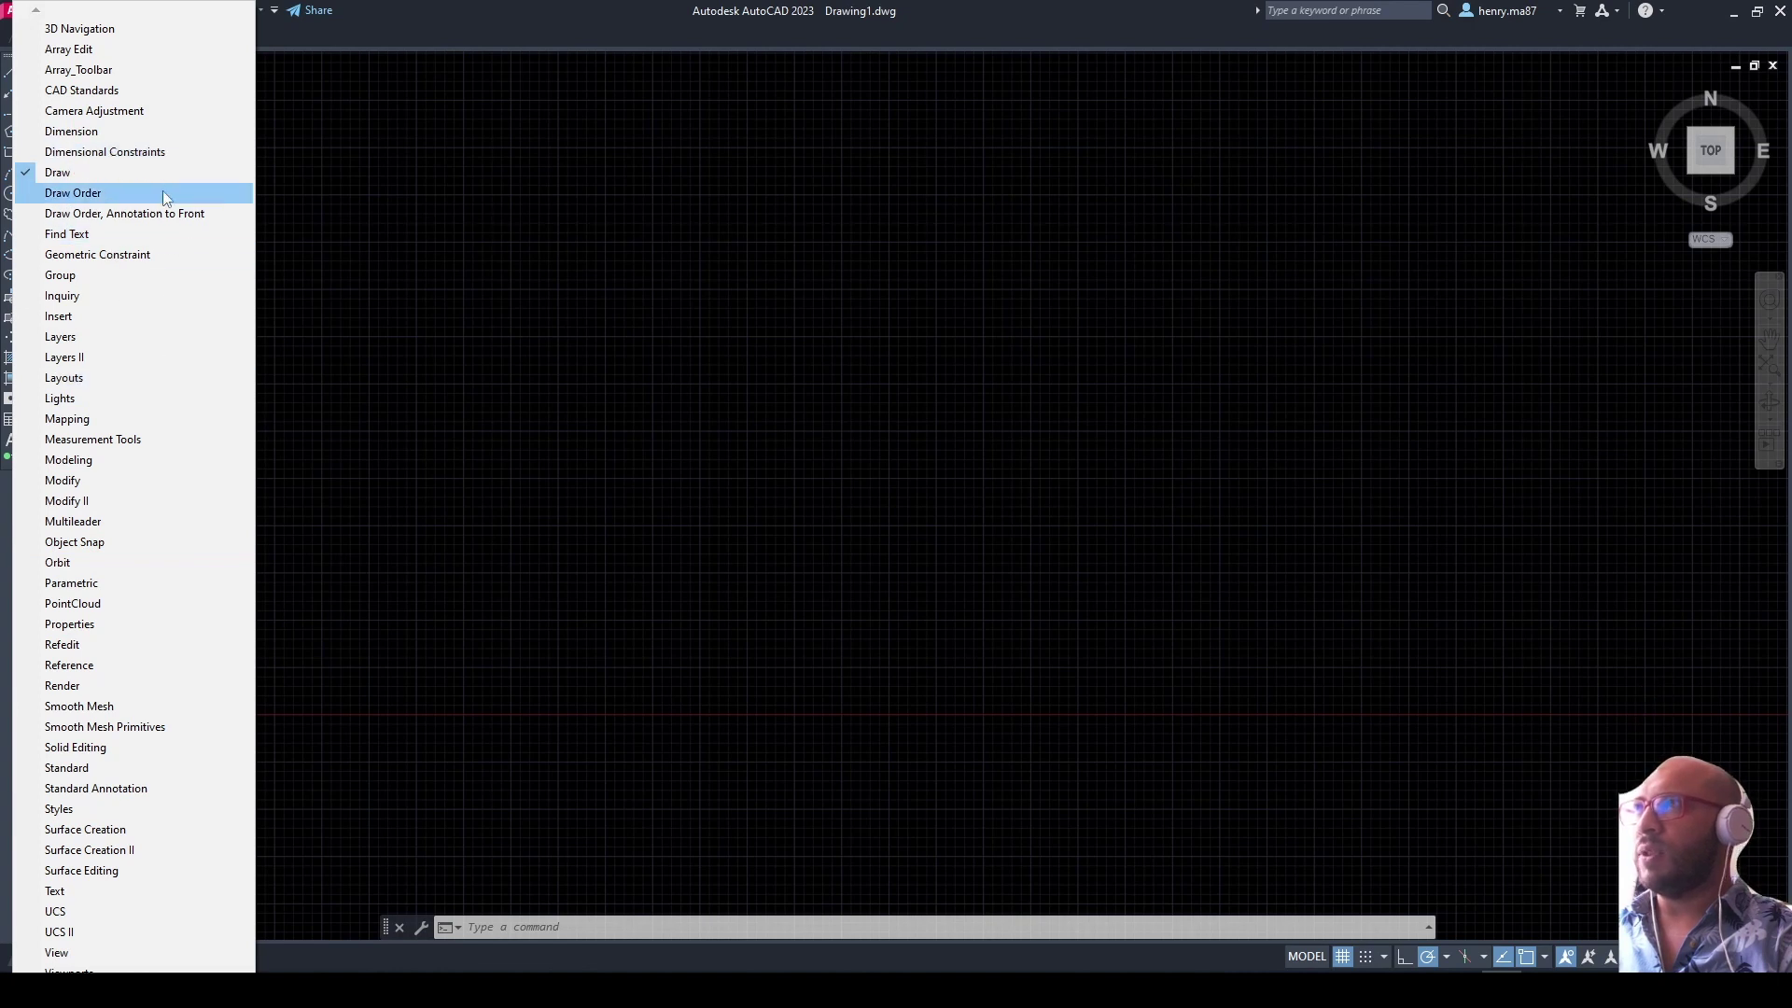
{"action": "left_click", "coordinate": [168, 138]}
{"action": "right_click", "coordinate": [14, 179]}
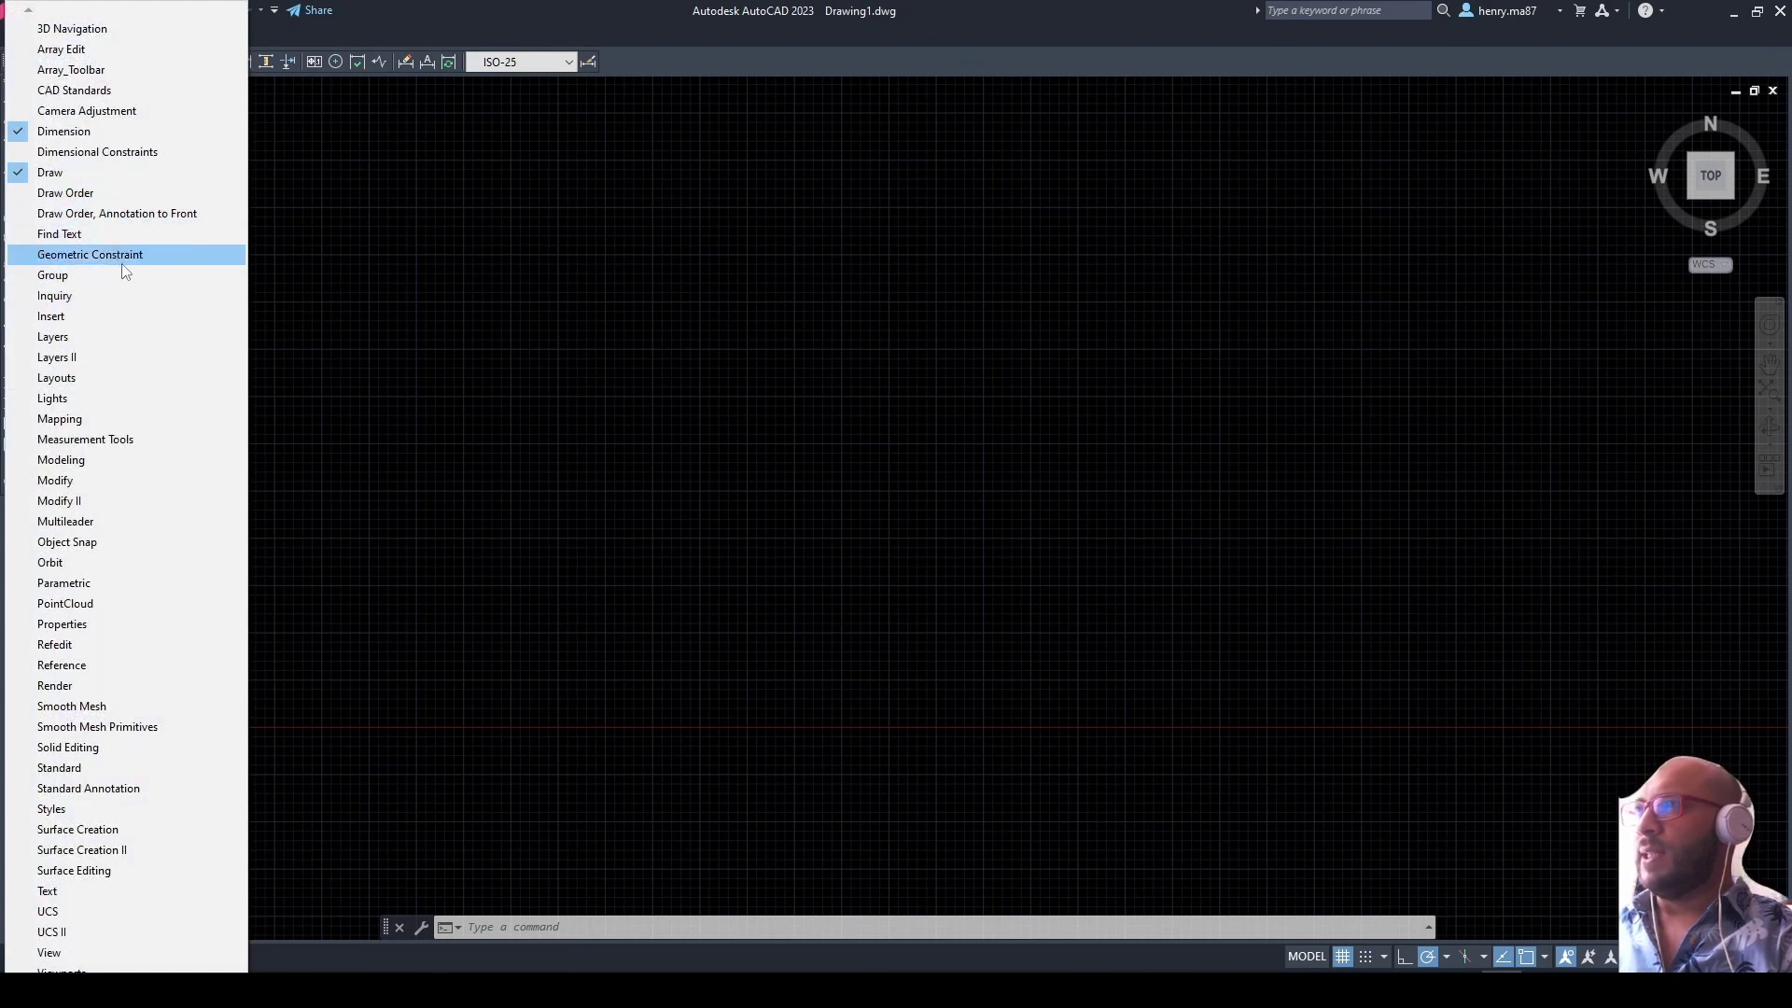
{"action": "left_click", "coordinate": [94, 337]}
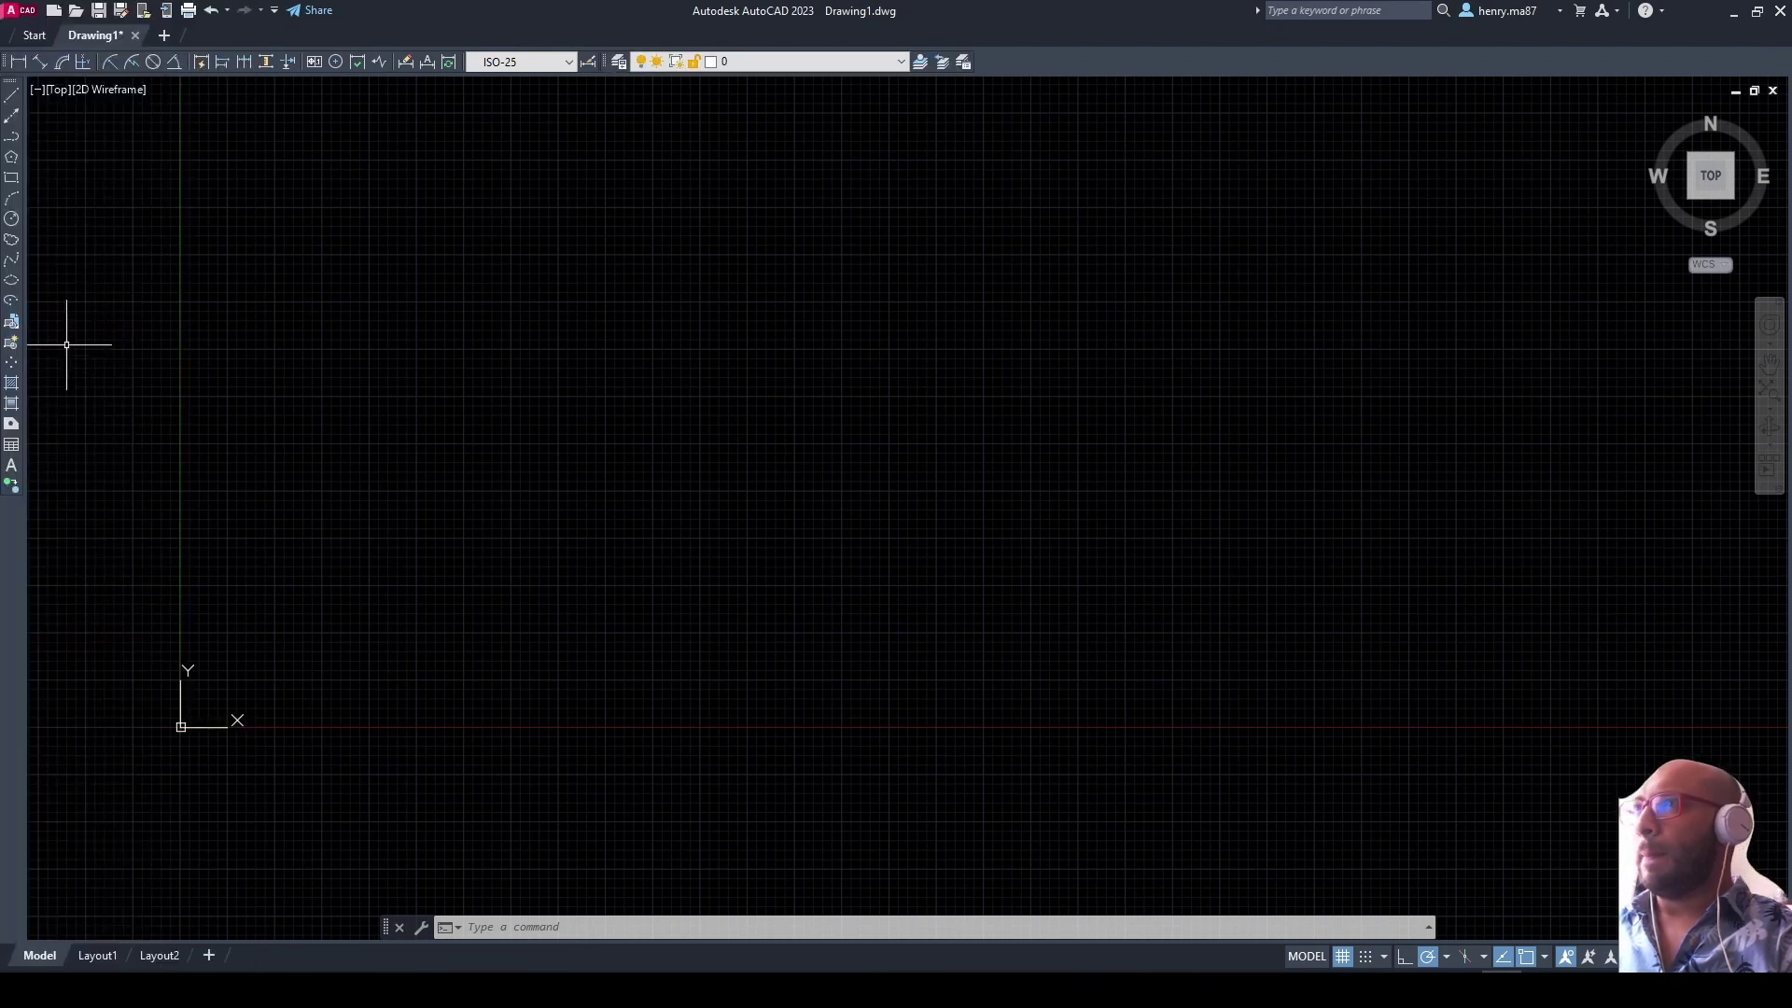
{"action": "right_click", "coordinate": [6, 265]}
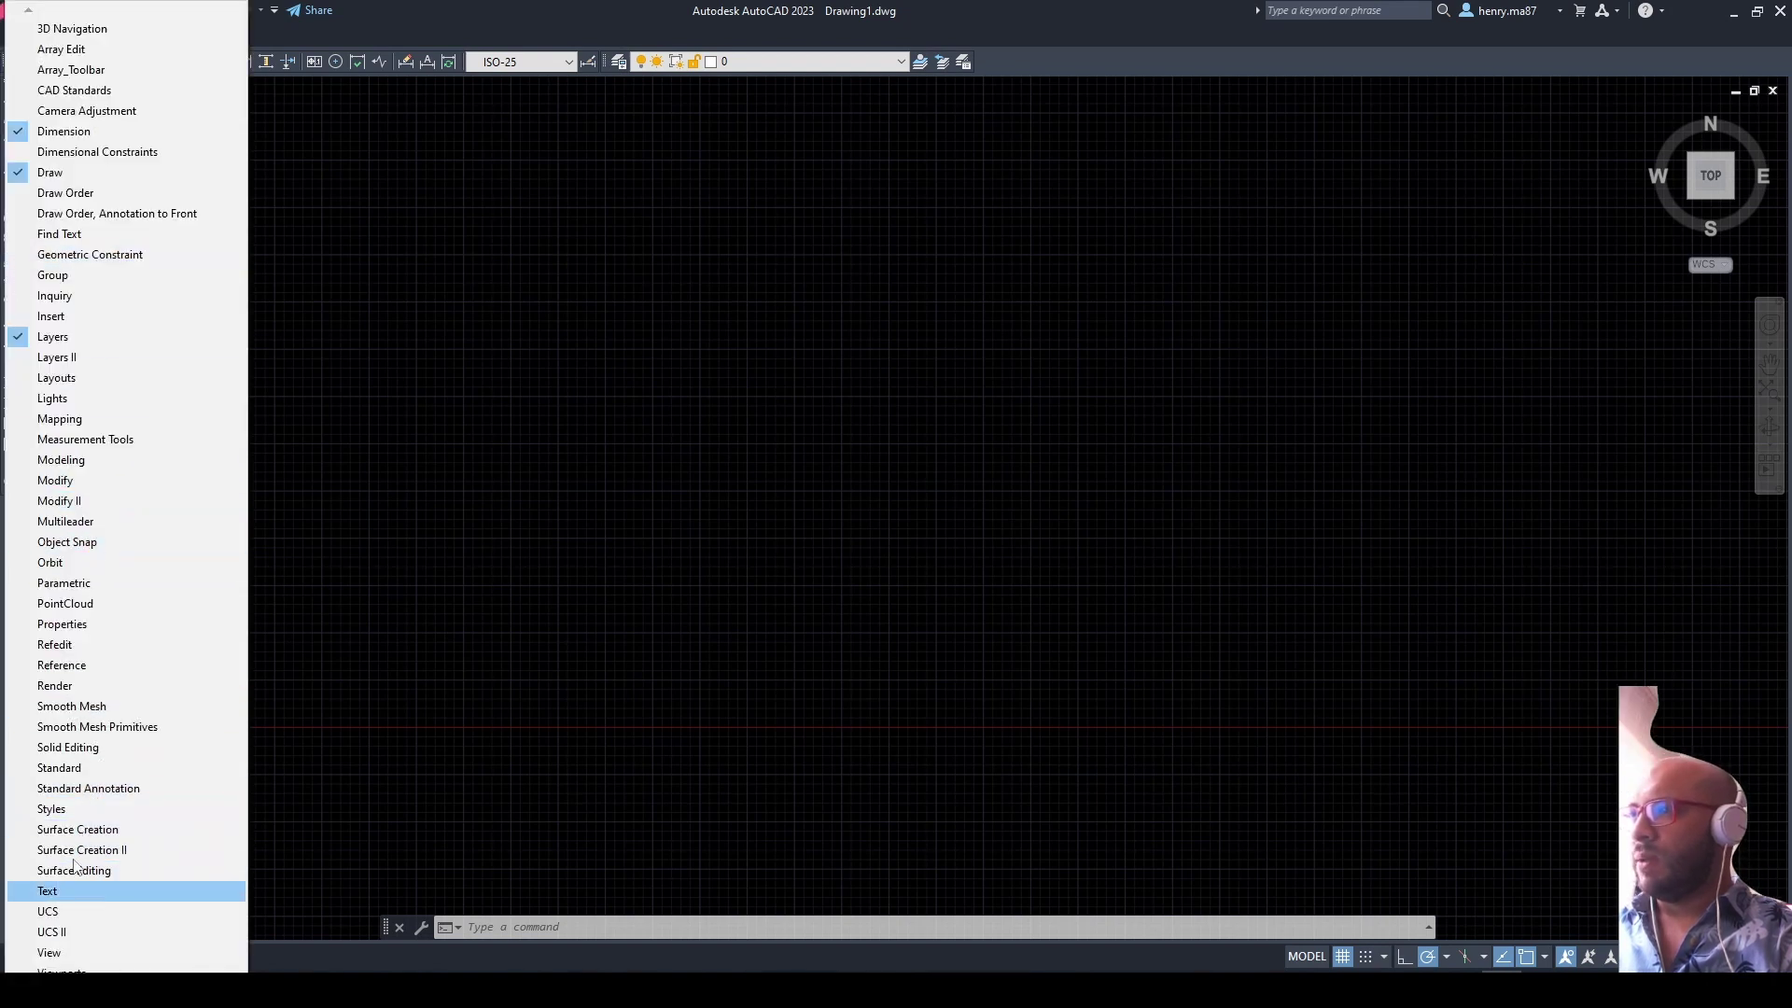
{"action": "left_click", "coordinate": [56, 808]}
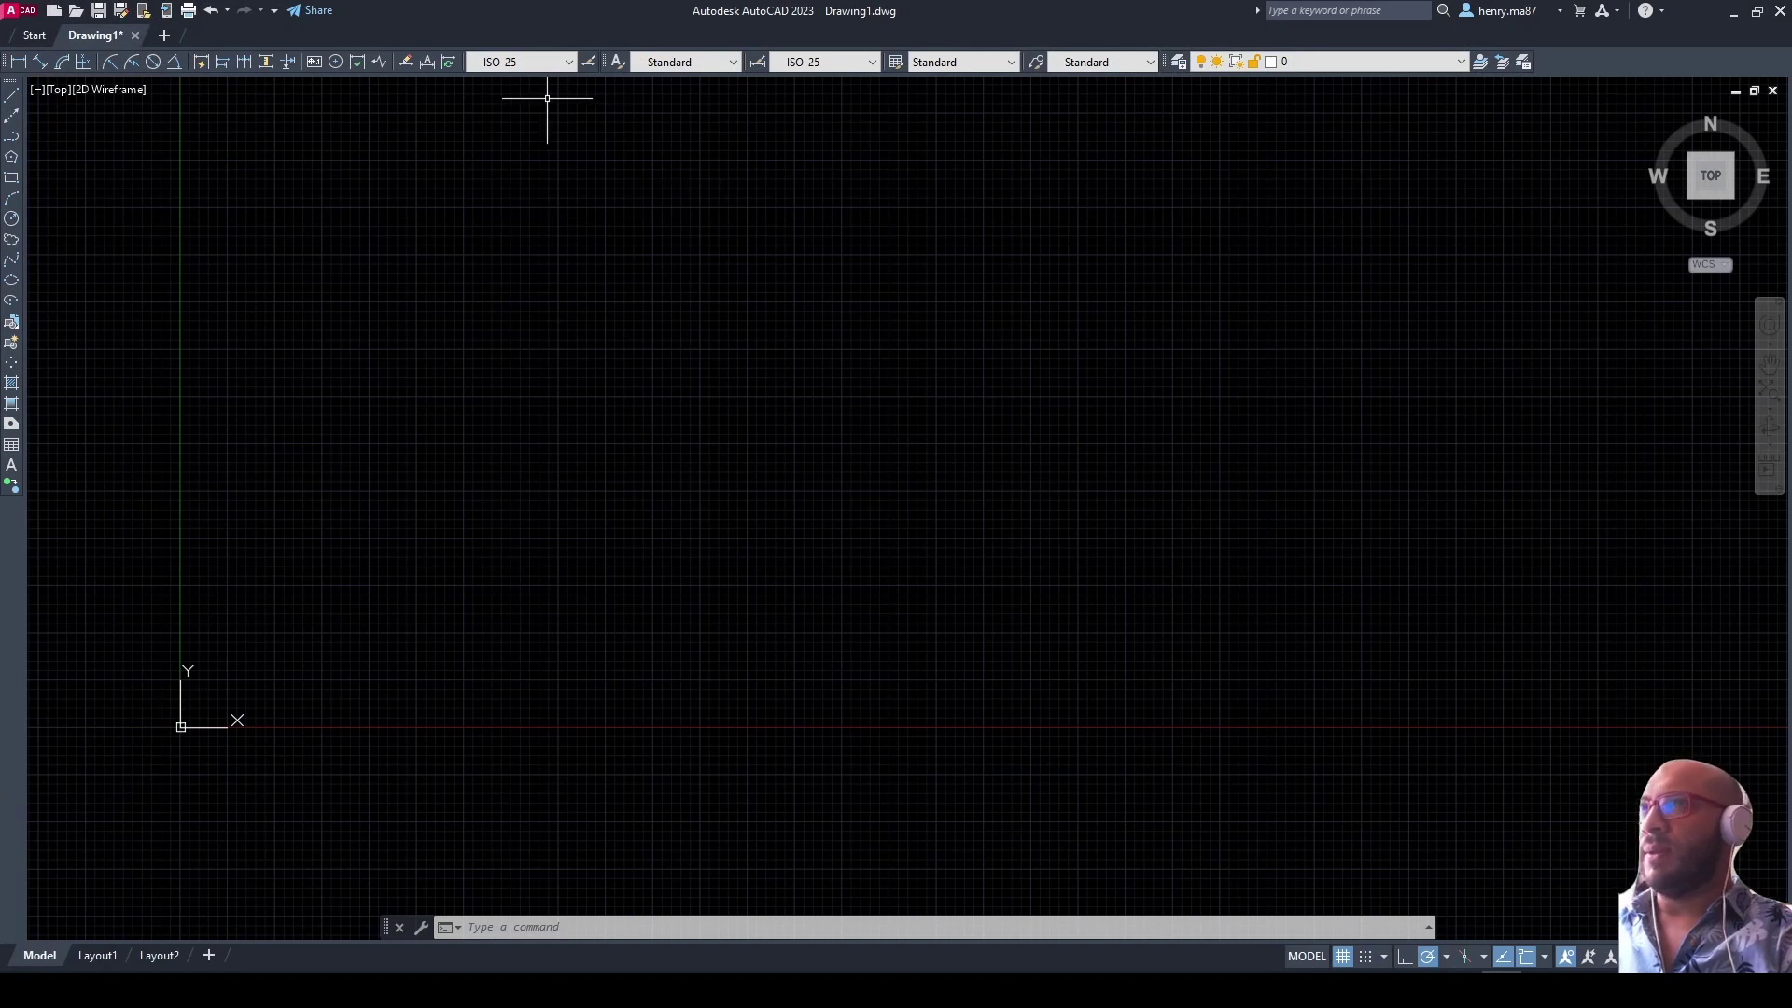
{"action": "right_click", "coordinate": [11, 417]}
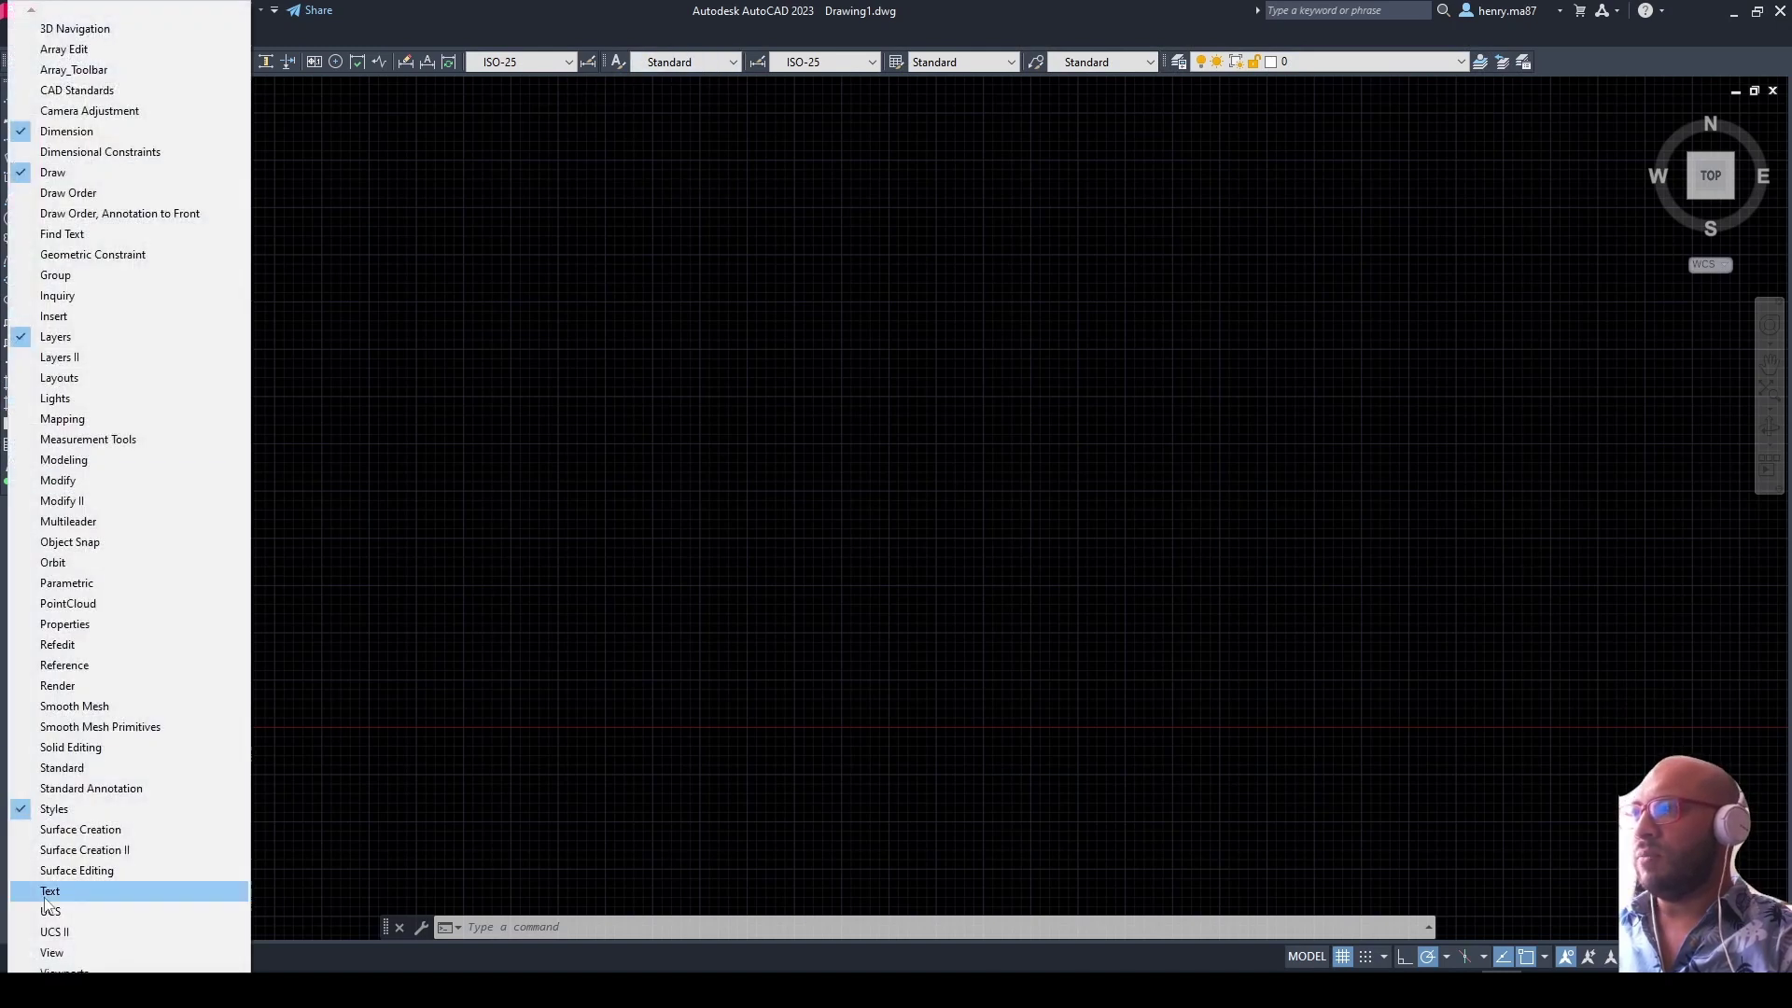
{"action": "left_click", "coordinate": [54, 808]}
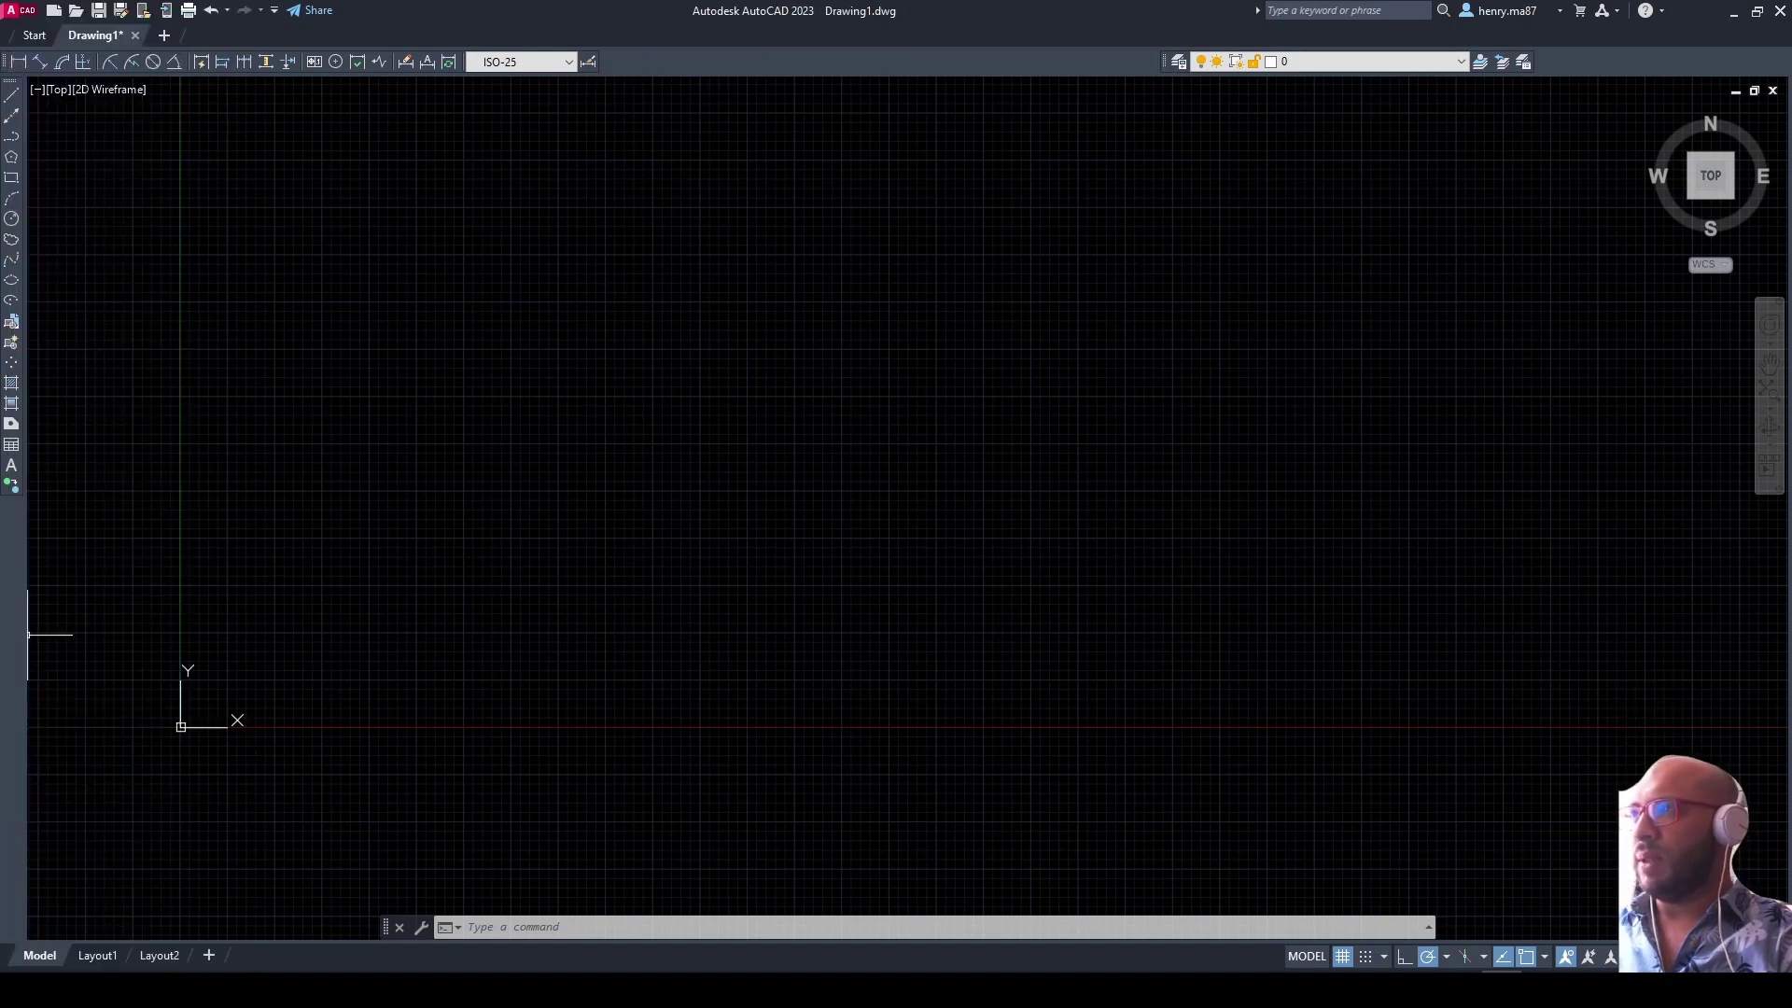
{"action": "right_click", "coordinate": [16, 404]}
{"action": "left_click", "coordinate": [56, 764]}
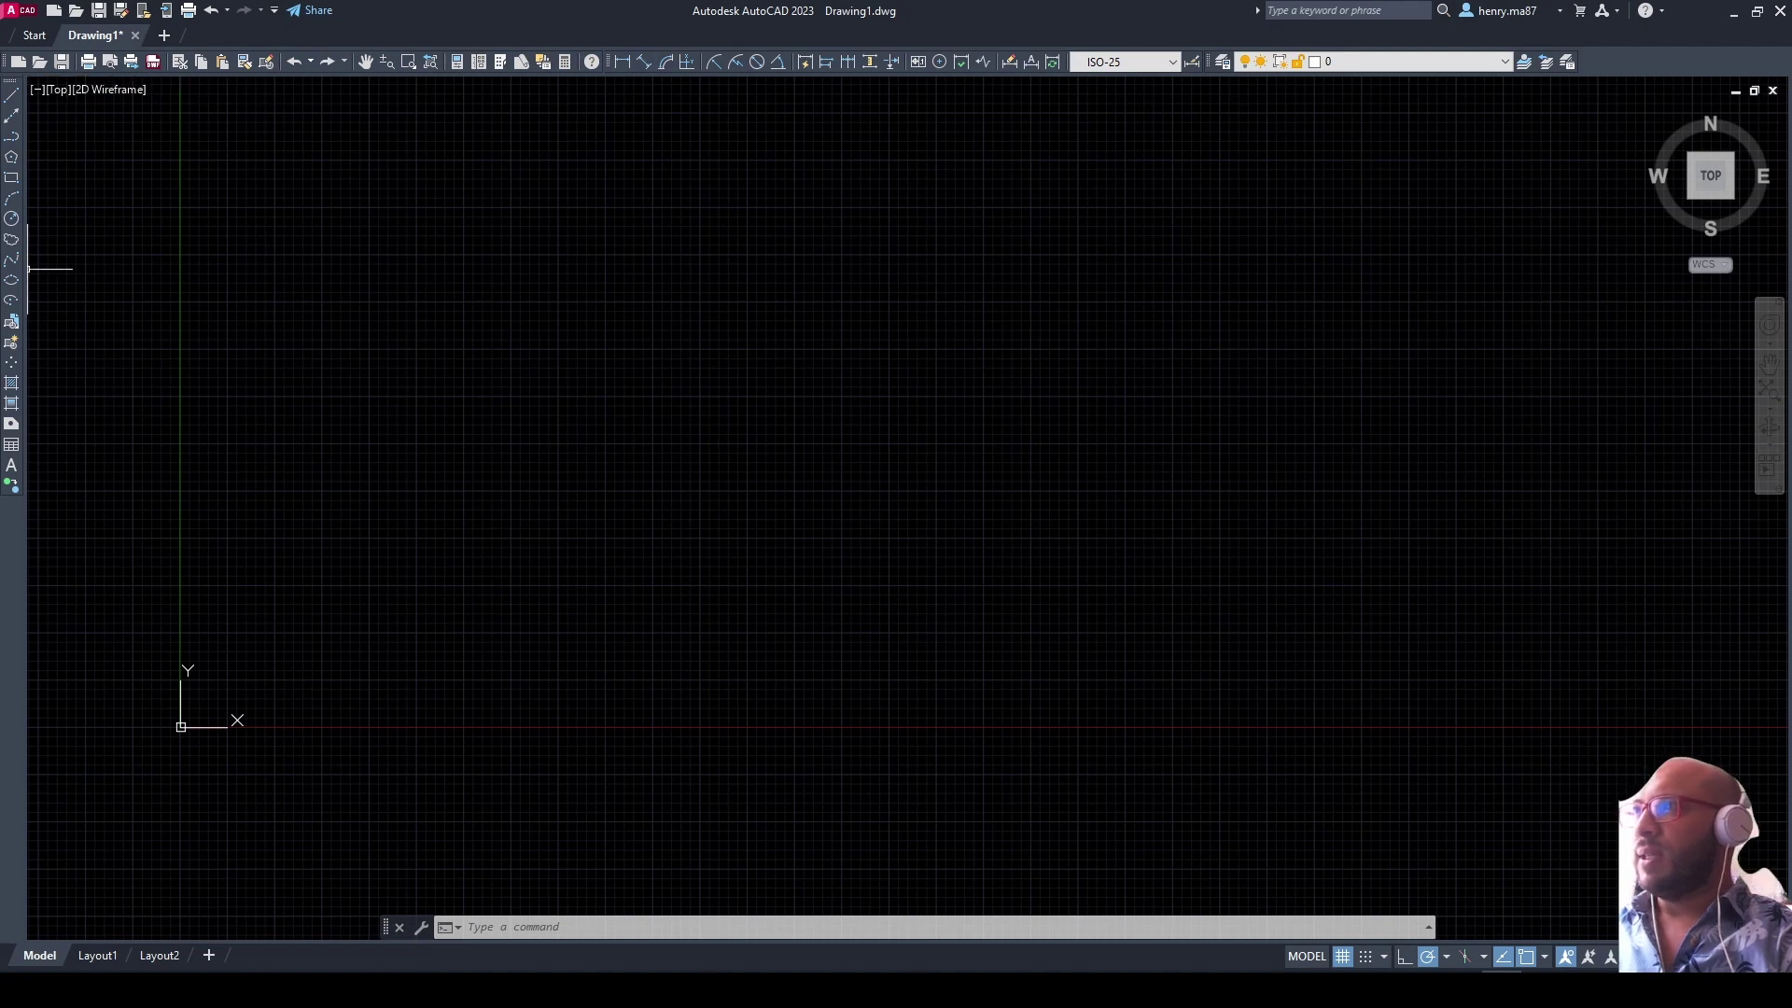
{"action": "right_click", "coordinate": [12, 351]}
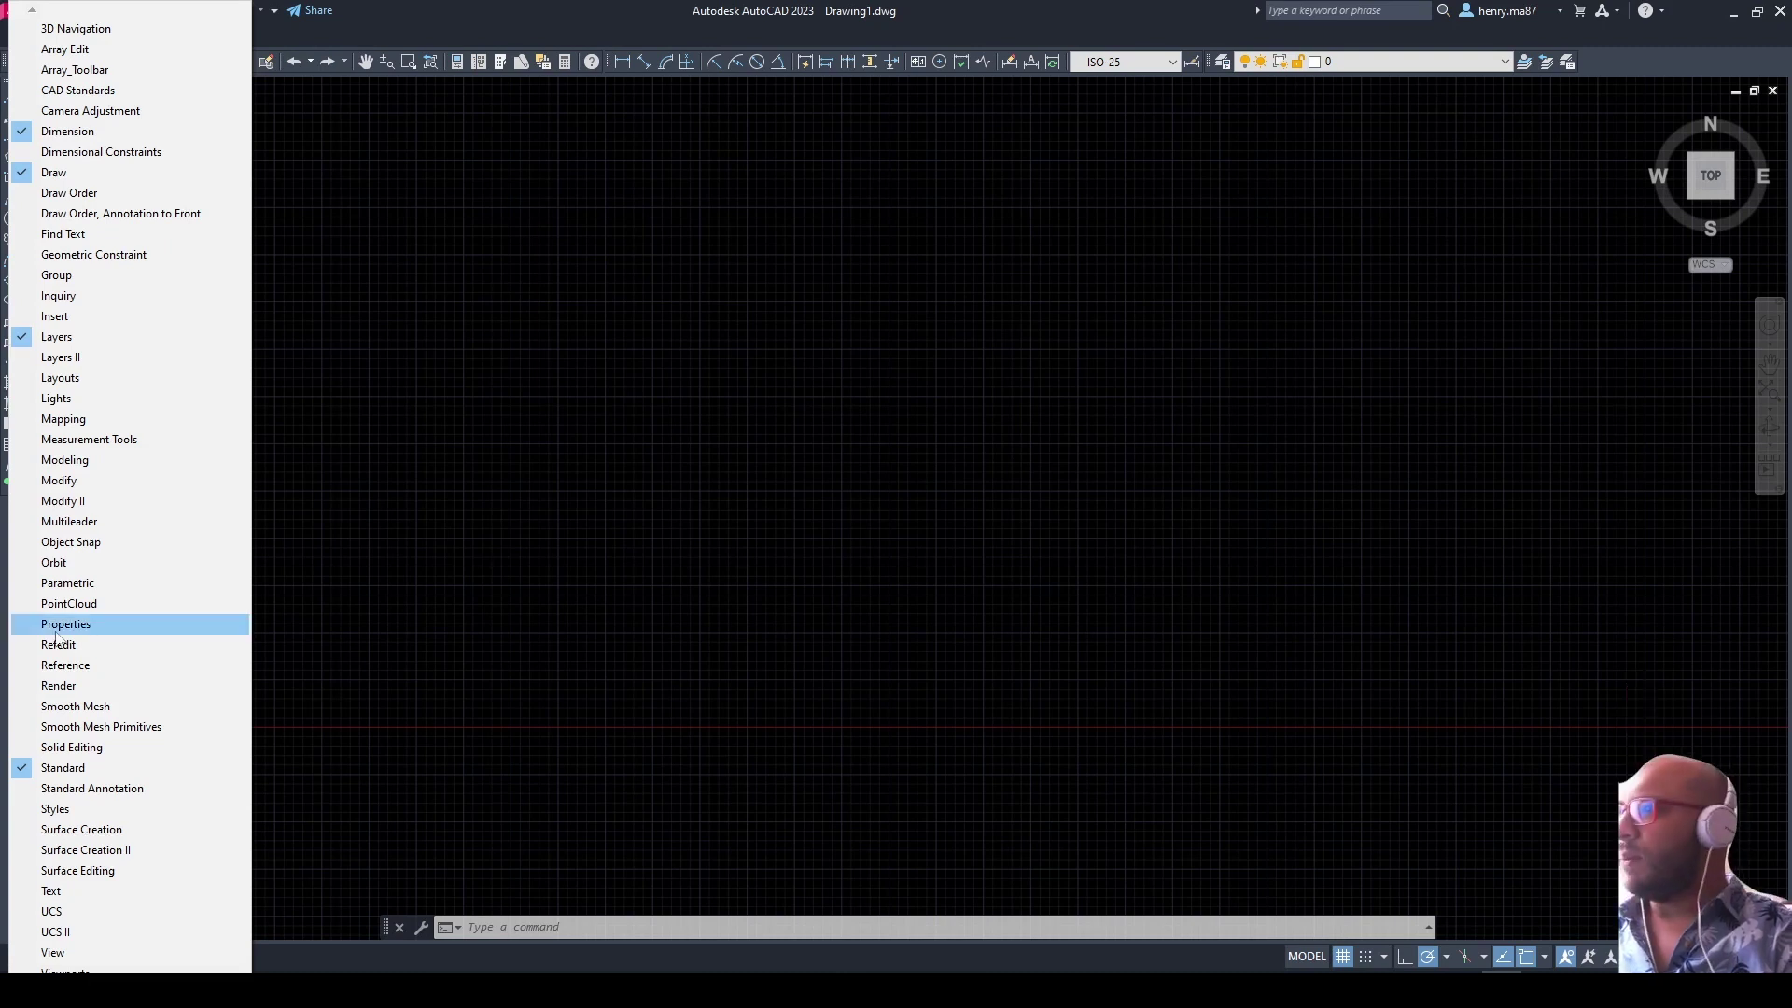
{"action": "left_click", "coordinate": [75, 953]}
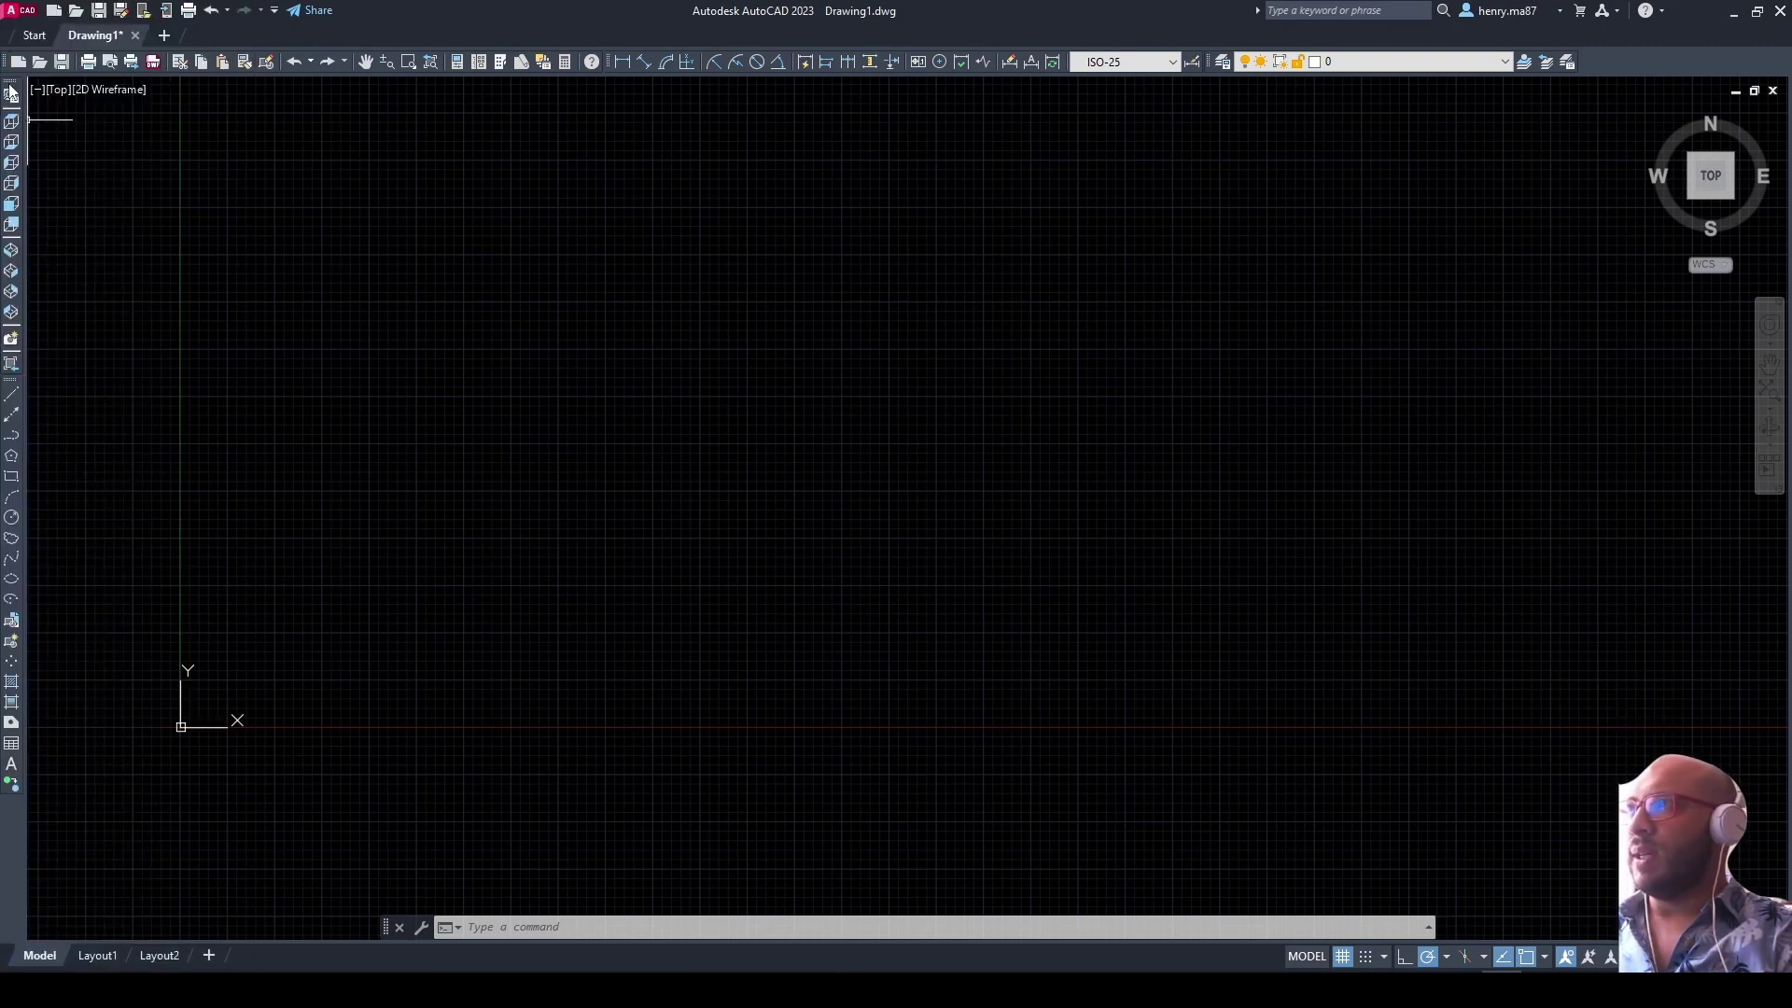
Step: Float the View toolbar, move Draw to the top of the left dock, and dock View beneath it
{"action": "left_click_drag", "start_coordinate": [173, 555], "coordinate": [418, 439]}
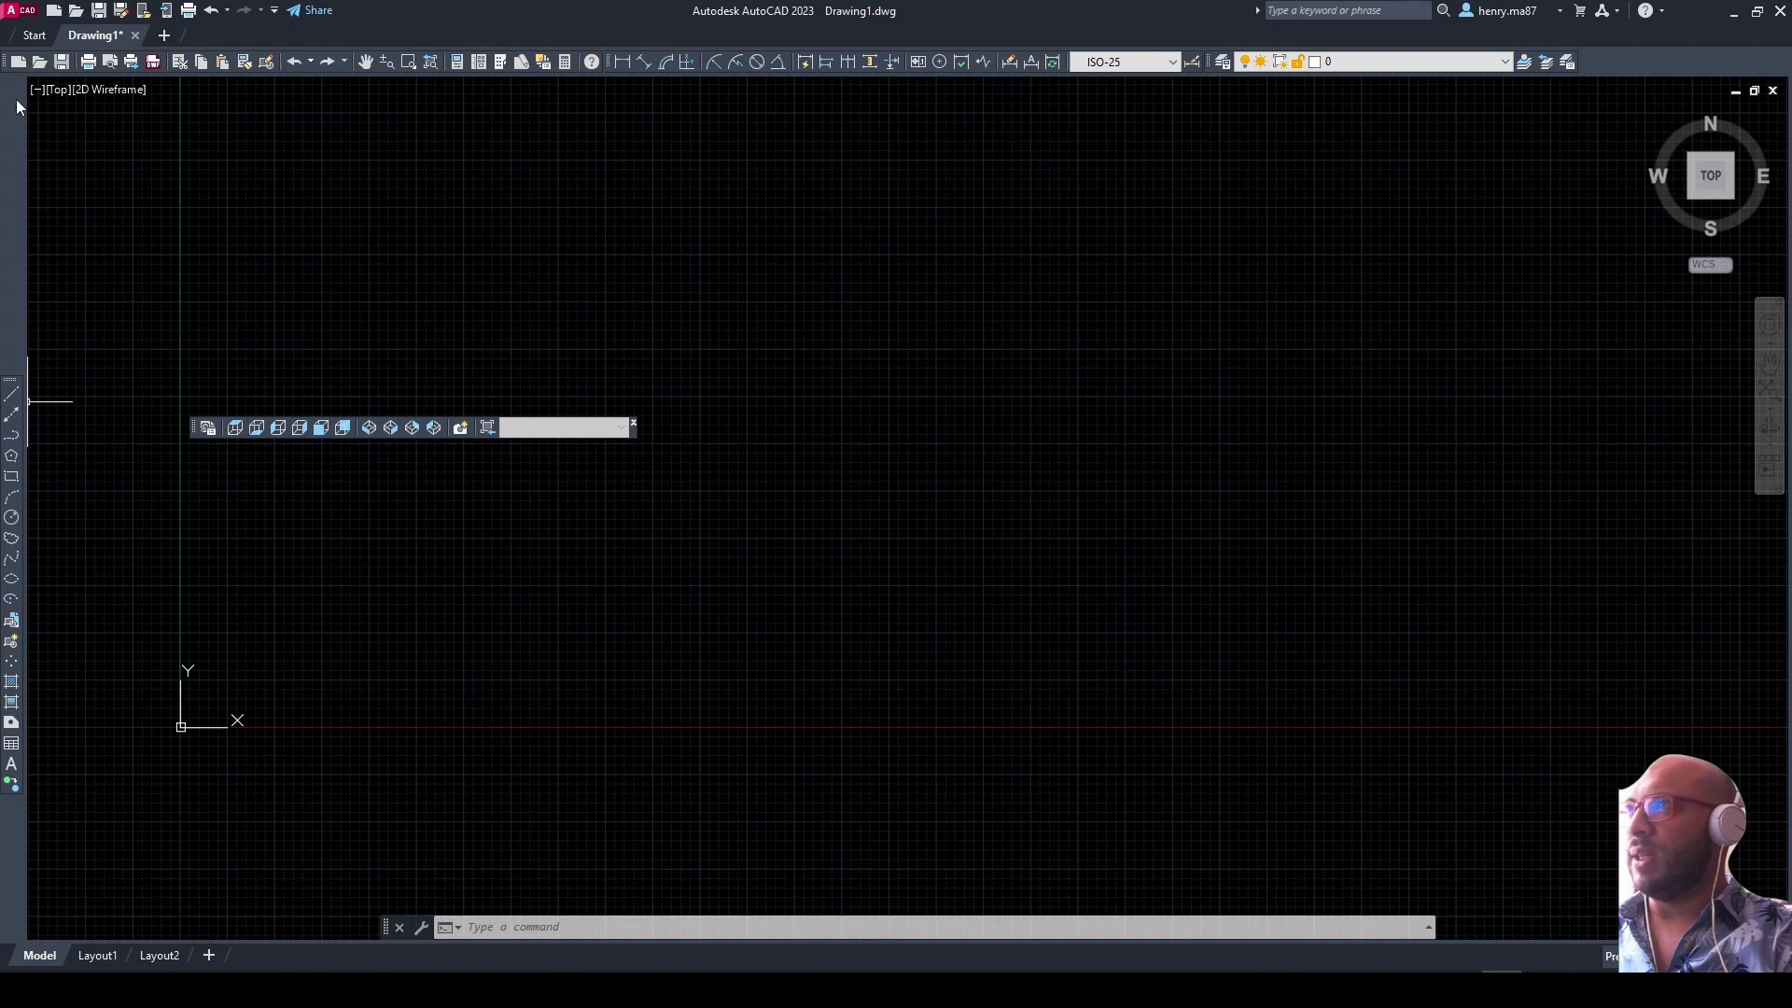
{"action": "left_click_drag", "start_coordinate": [23, 84], "coordinate": [23, 86]}
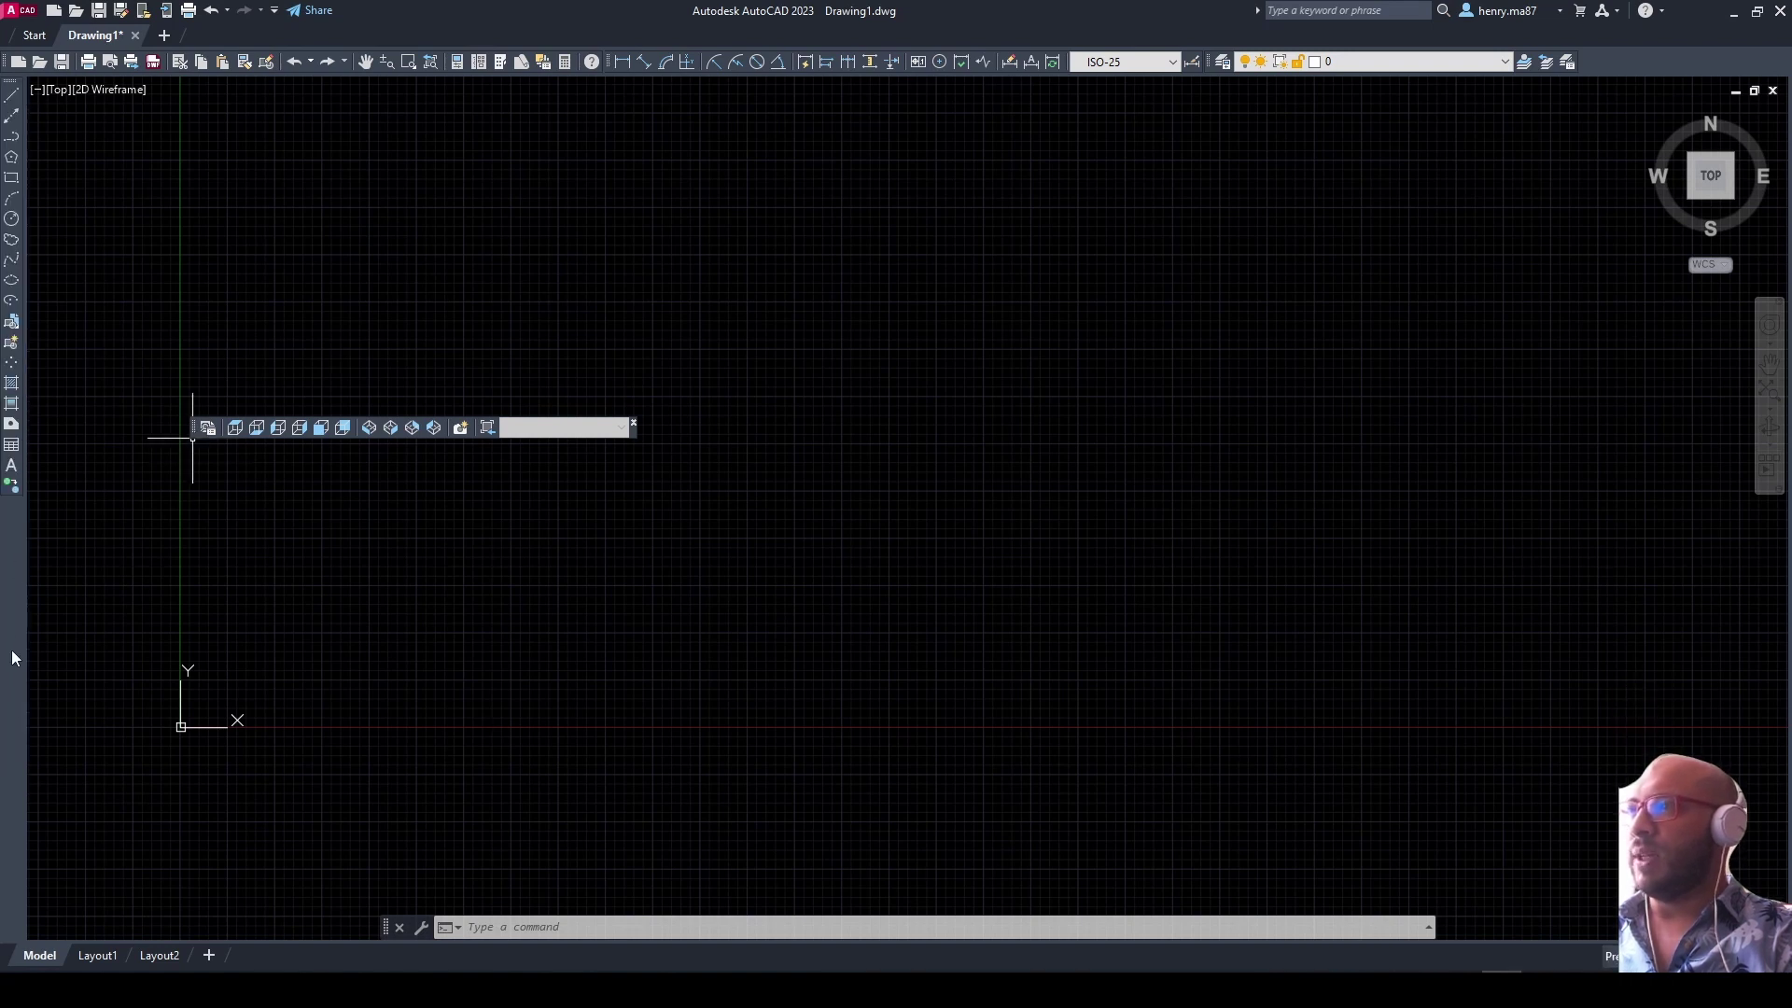
{"action": "left_click_drag", "start_coordinate": [13, 659], "coordinate": [14, 665]}
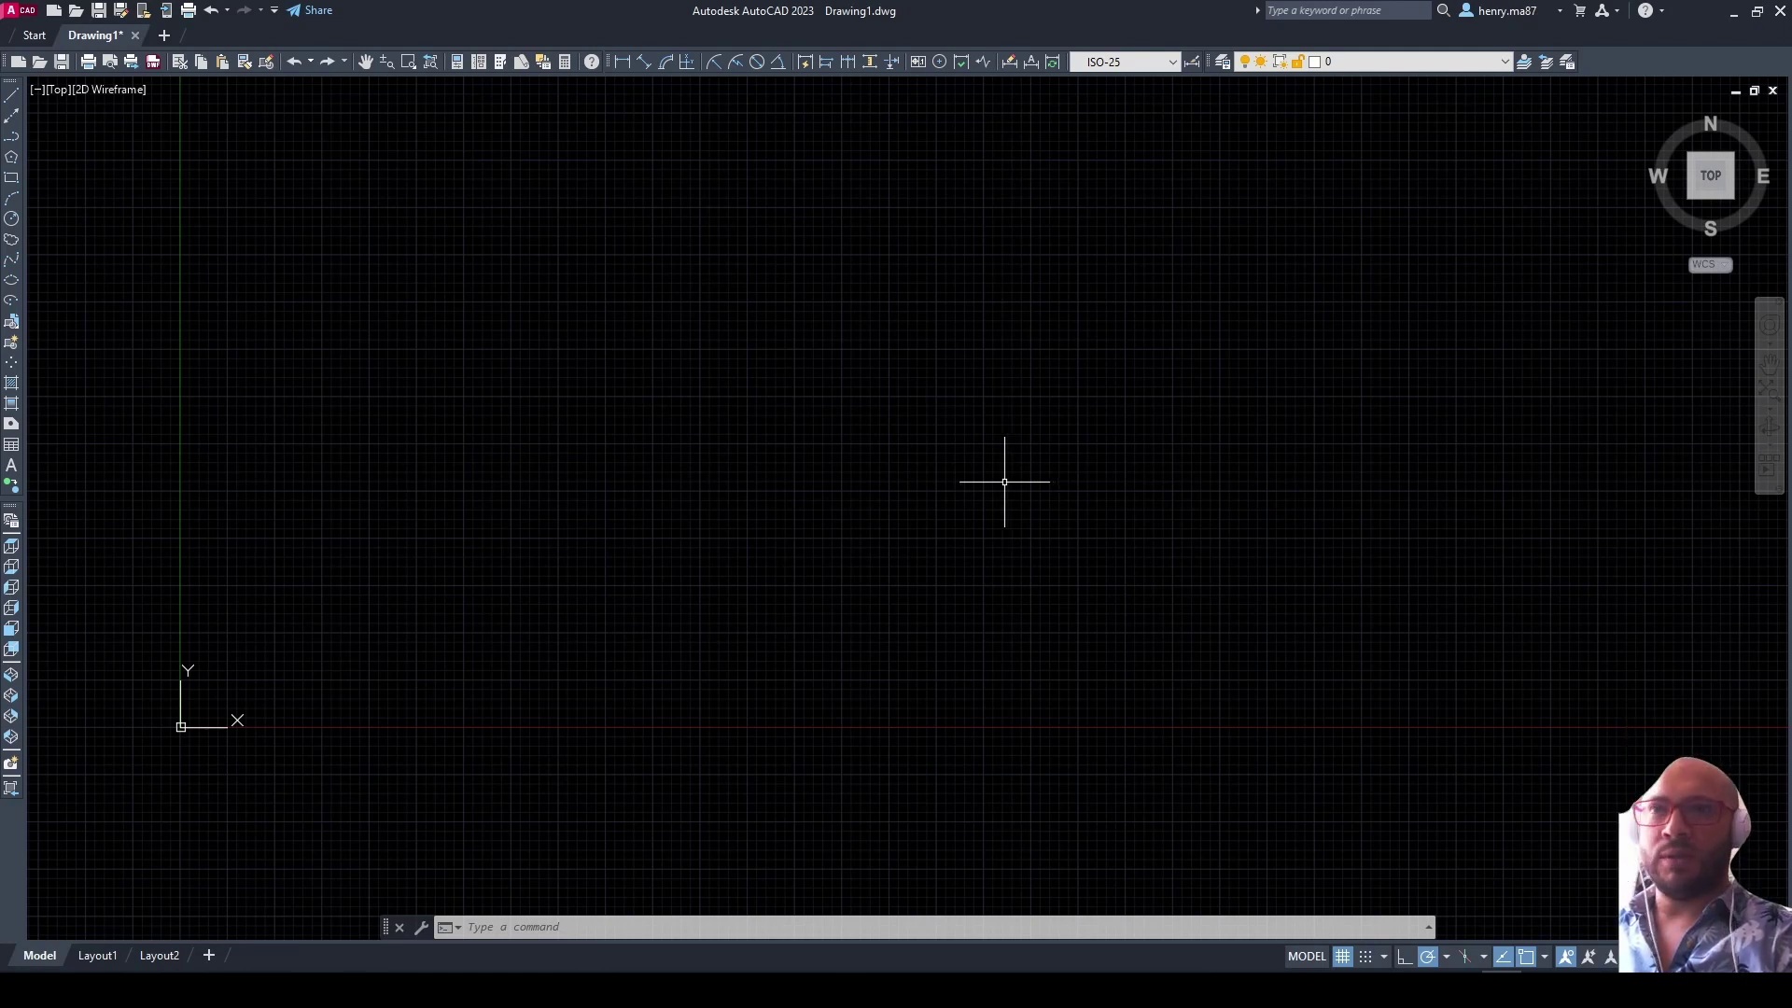
Step: Open the Options dialog from the canvas shortcut menu at its Drafting tab
{"action": "right_click", "coordinate": [995, 487]}
{"action": "left_click", "coordinate": [1092, 839]}
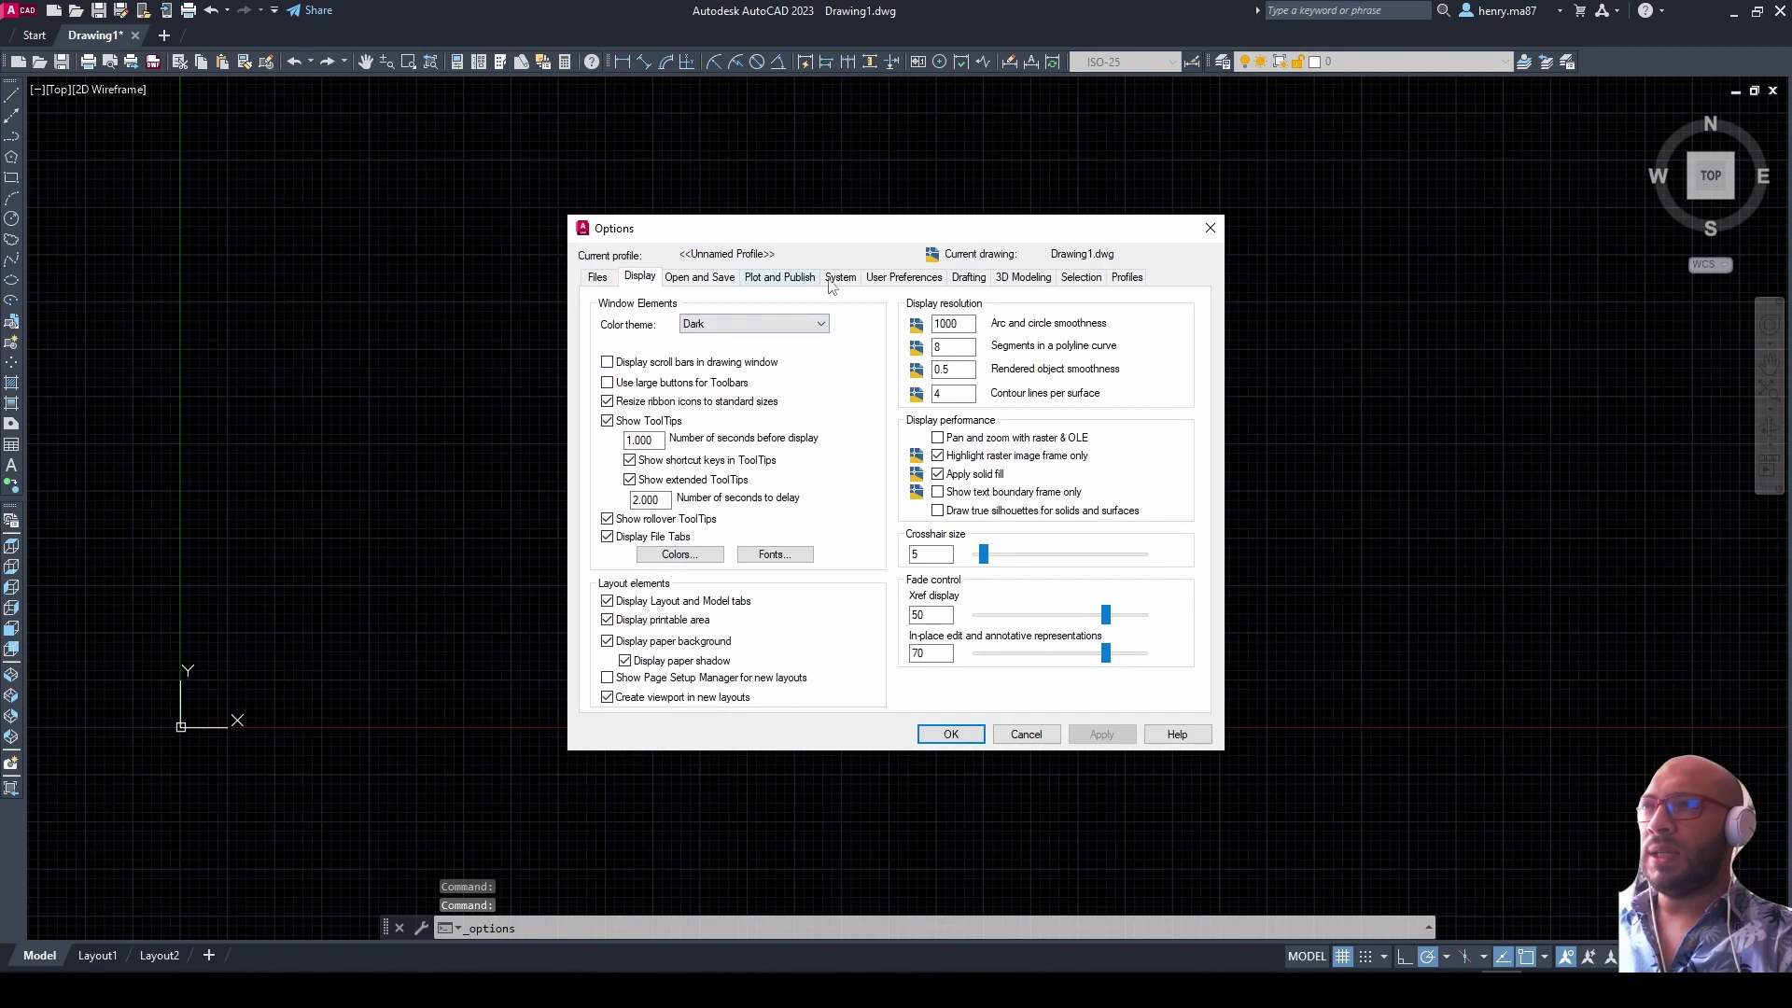
{"action": "left_click", "coordinate": [1036, 279]}
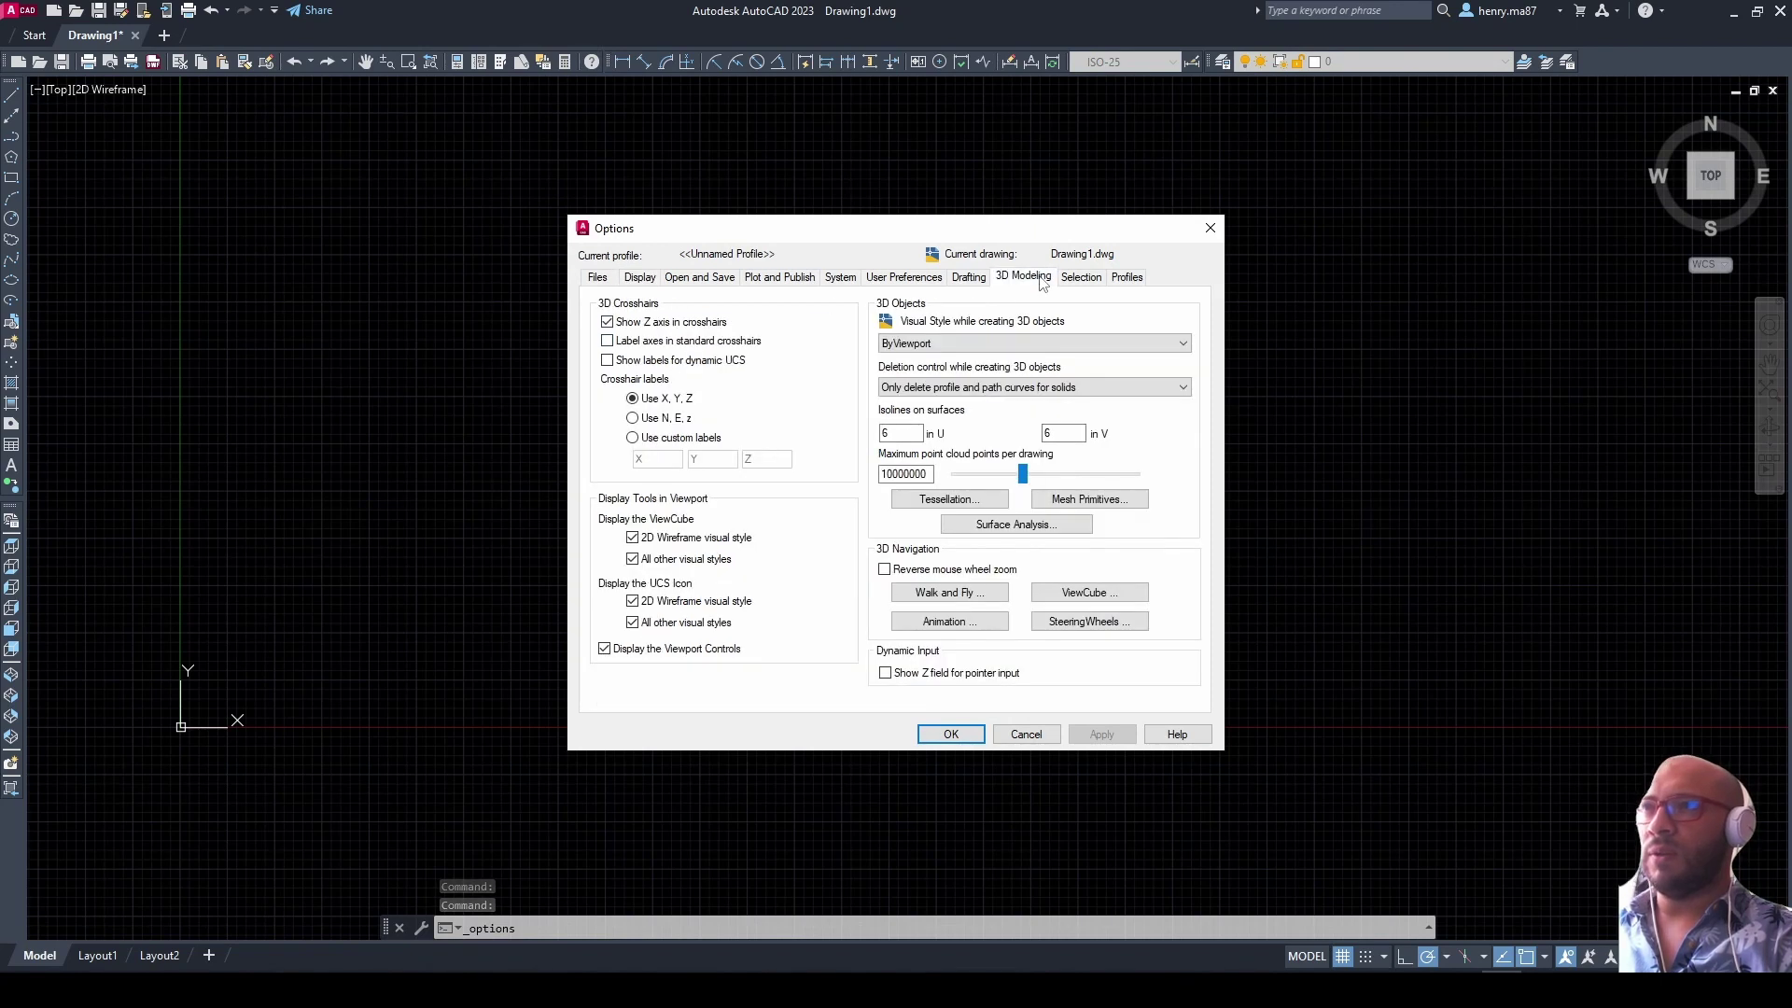
{"action": "left_click", "coordinate": [1070, 280]}
{"action": "left_click", "coordinate": [969, 280]}
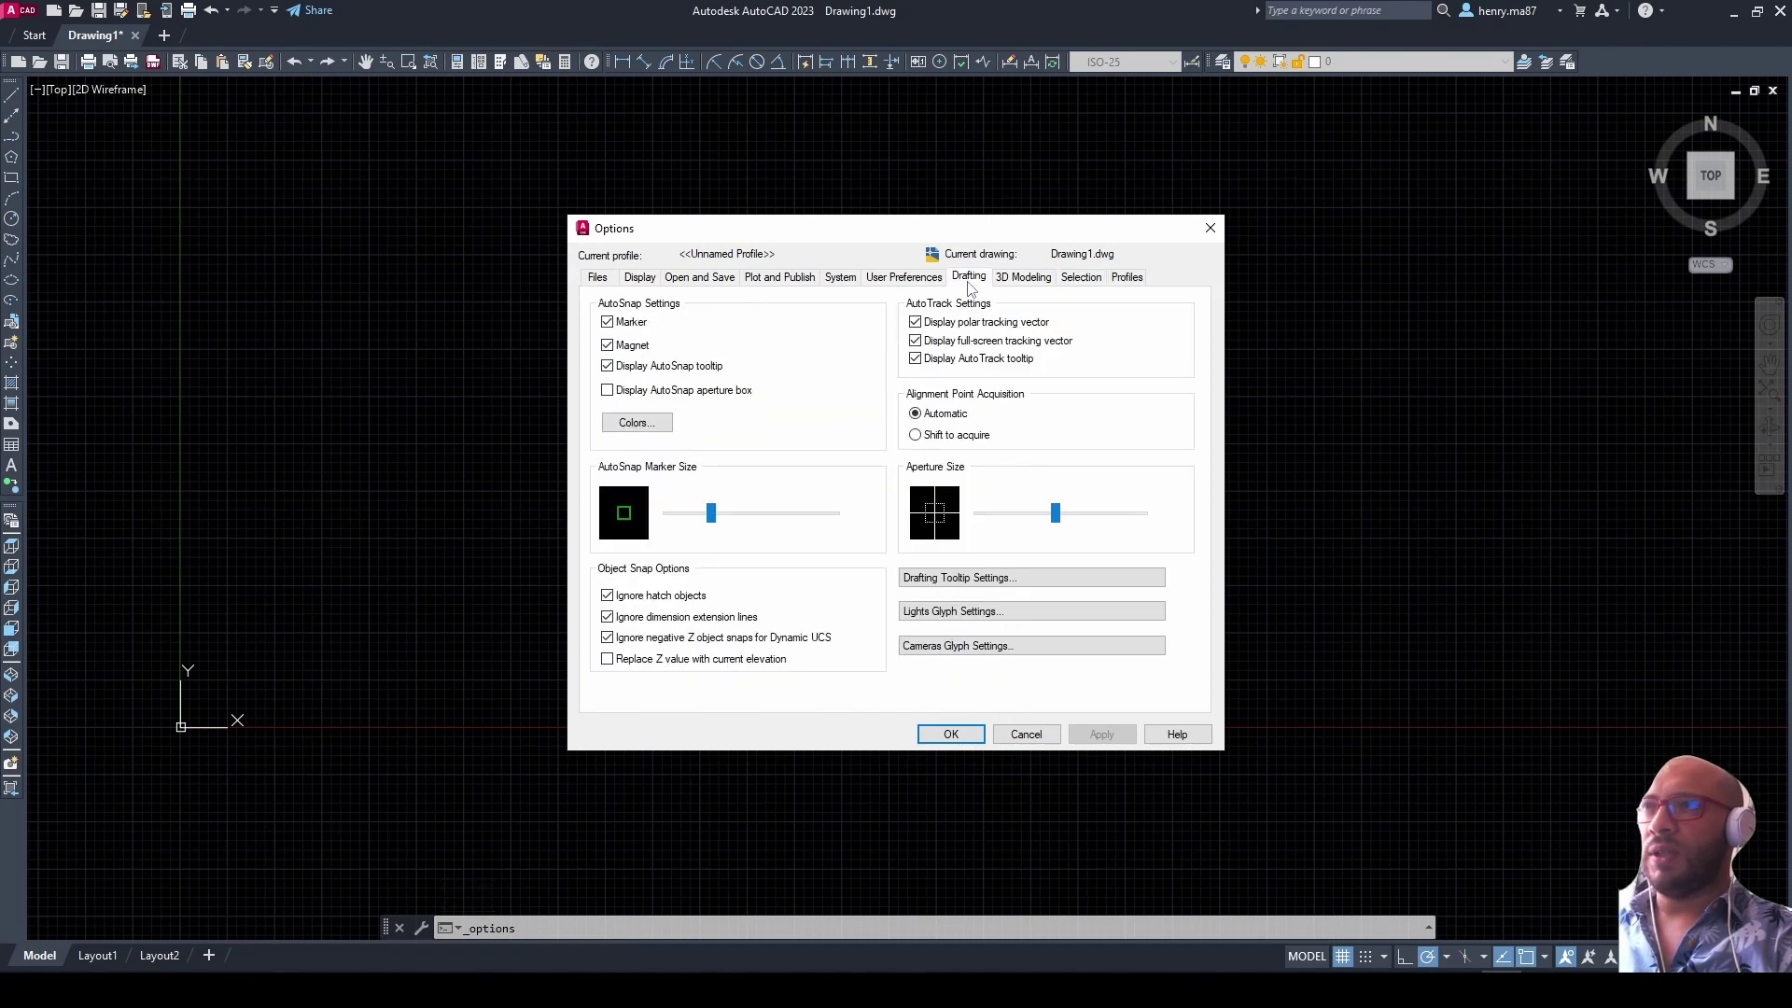
{"action": "left_click", "coordinate": [636, 423]}
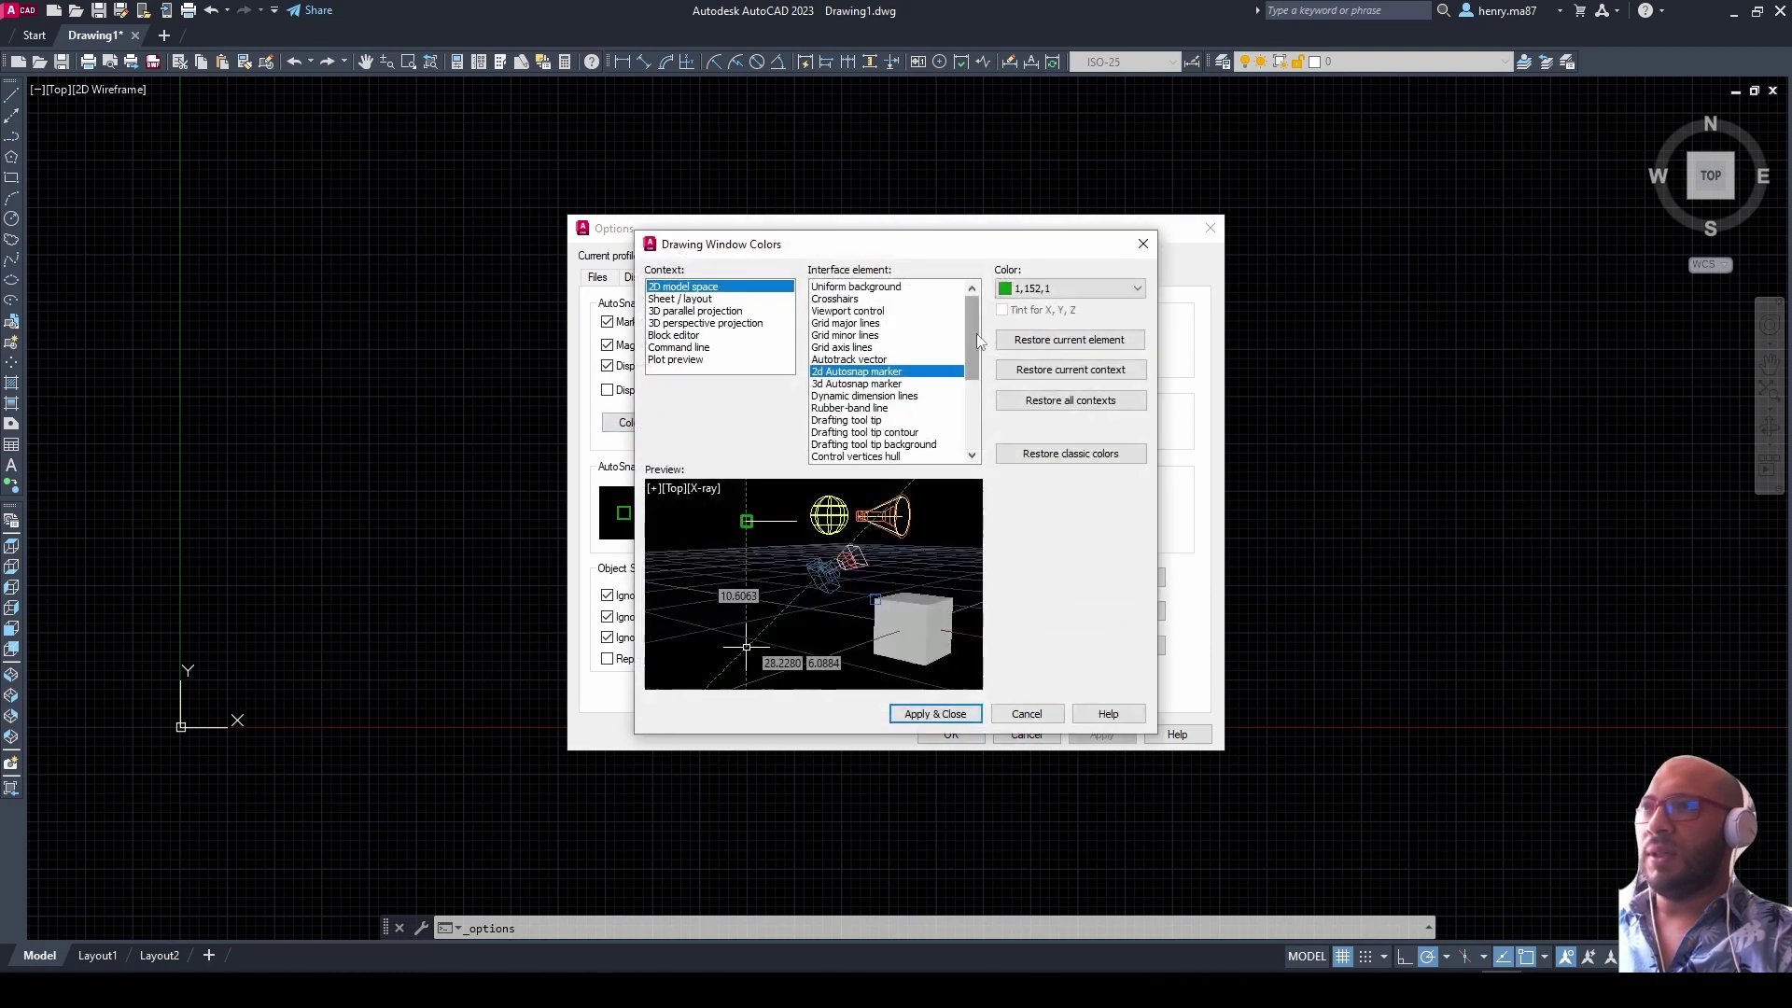
{"action": "left_click", "coordinate": [868, 289]}
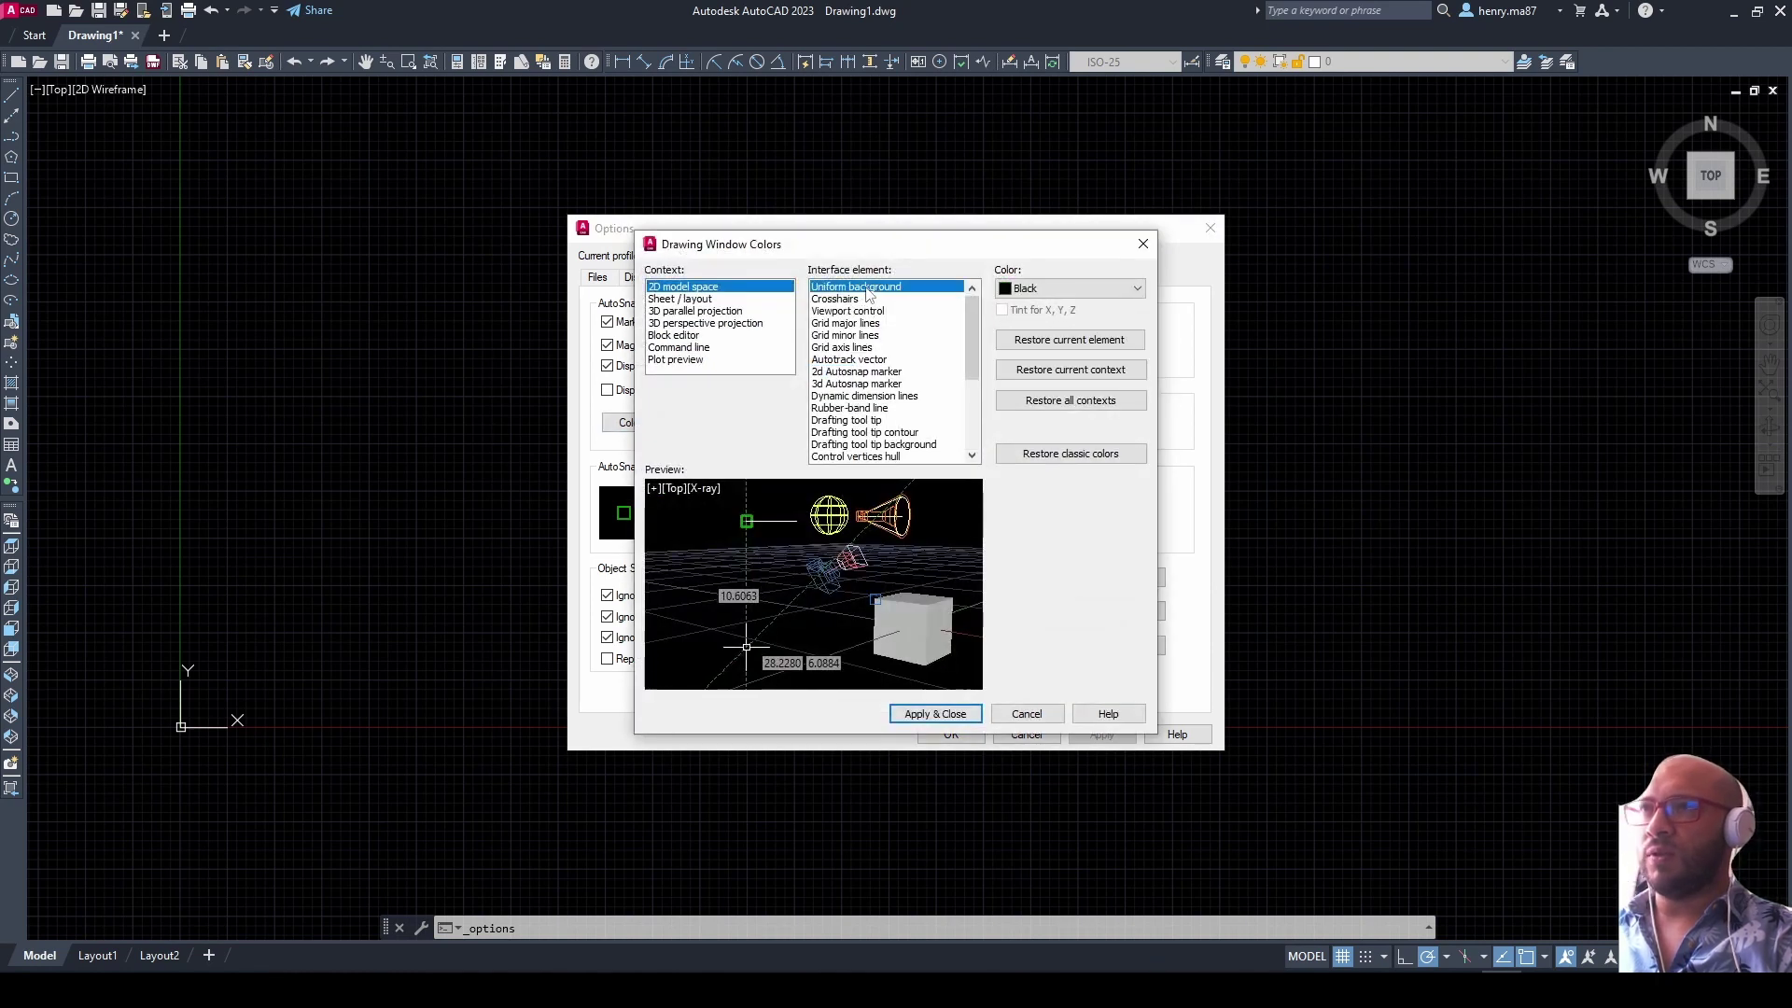
{"action": "left_click", "coordinate": [1073, 288]}
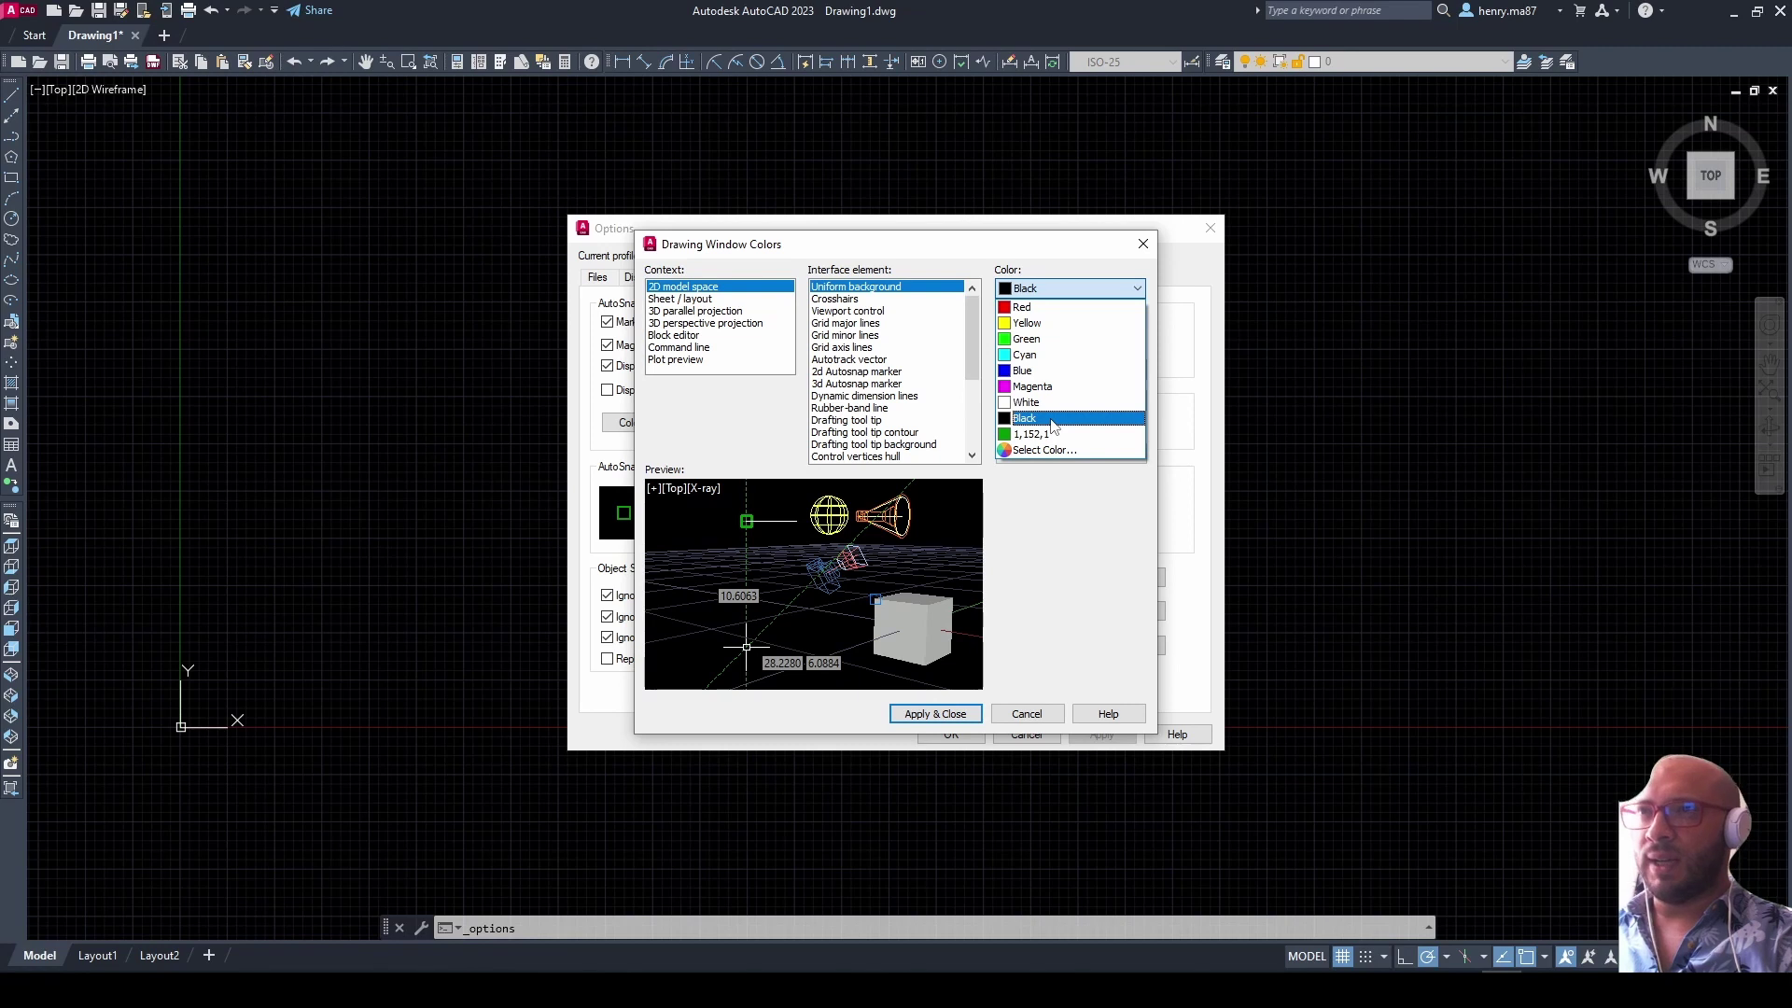
{"action": "left_click", "coordinate": [1053, 420]}
{"action": "left_click", "coordinate": [953, 715]}
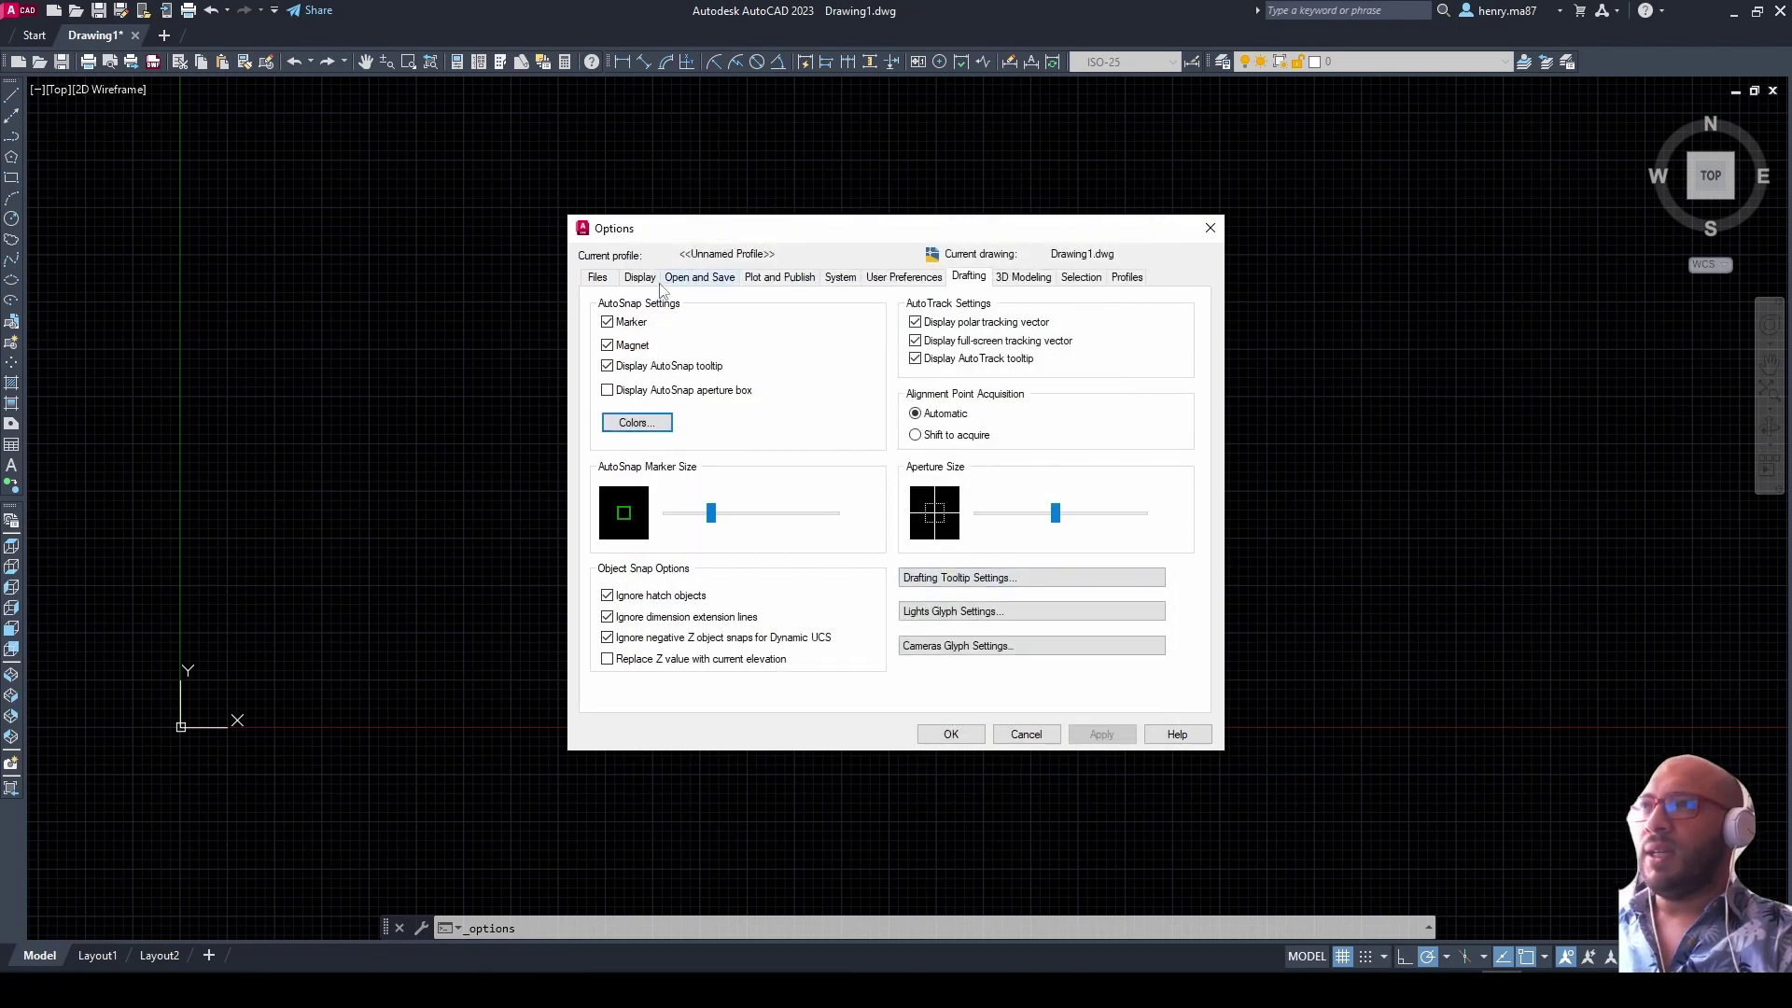
Step: Turn off Display File Tabs on the Display tab, apply it, and close Options
{"action": "left_click", "coordinate": [656, 285]}
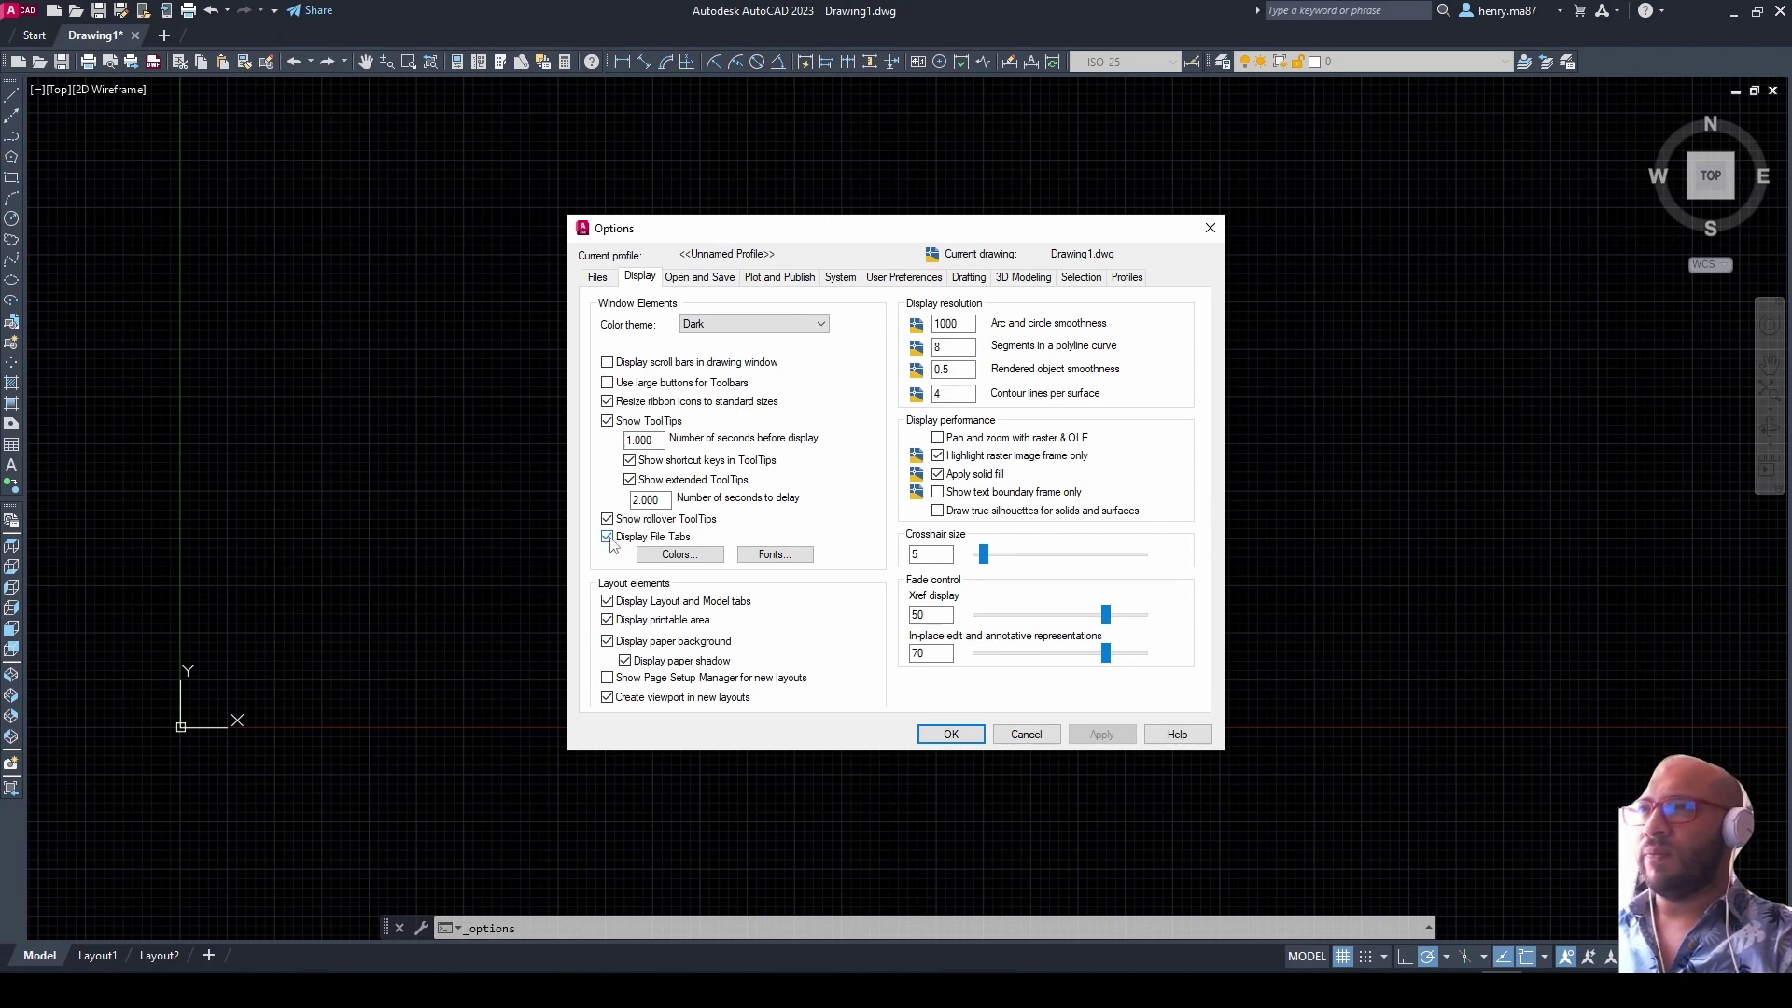
{"action": "left_click", "coordinate": [609, 539]}
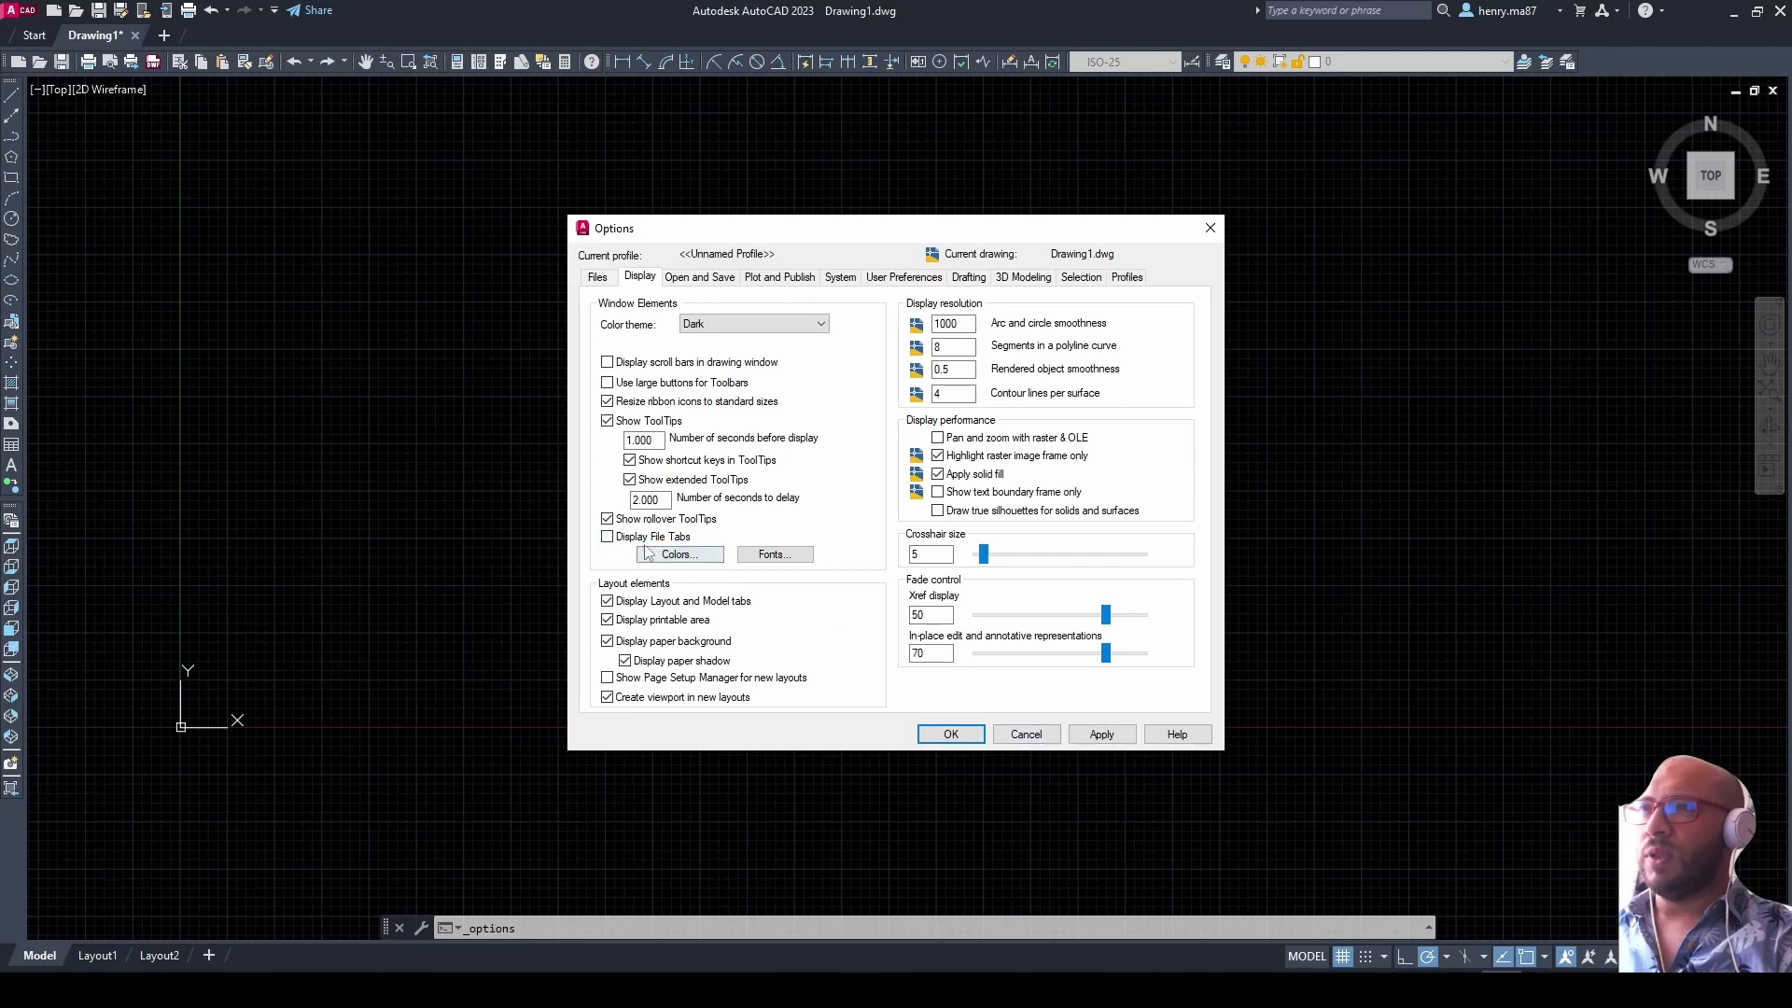
{"action": "left_click", "coordinate": [1101, 734]}
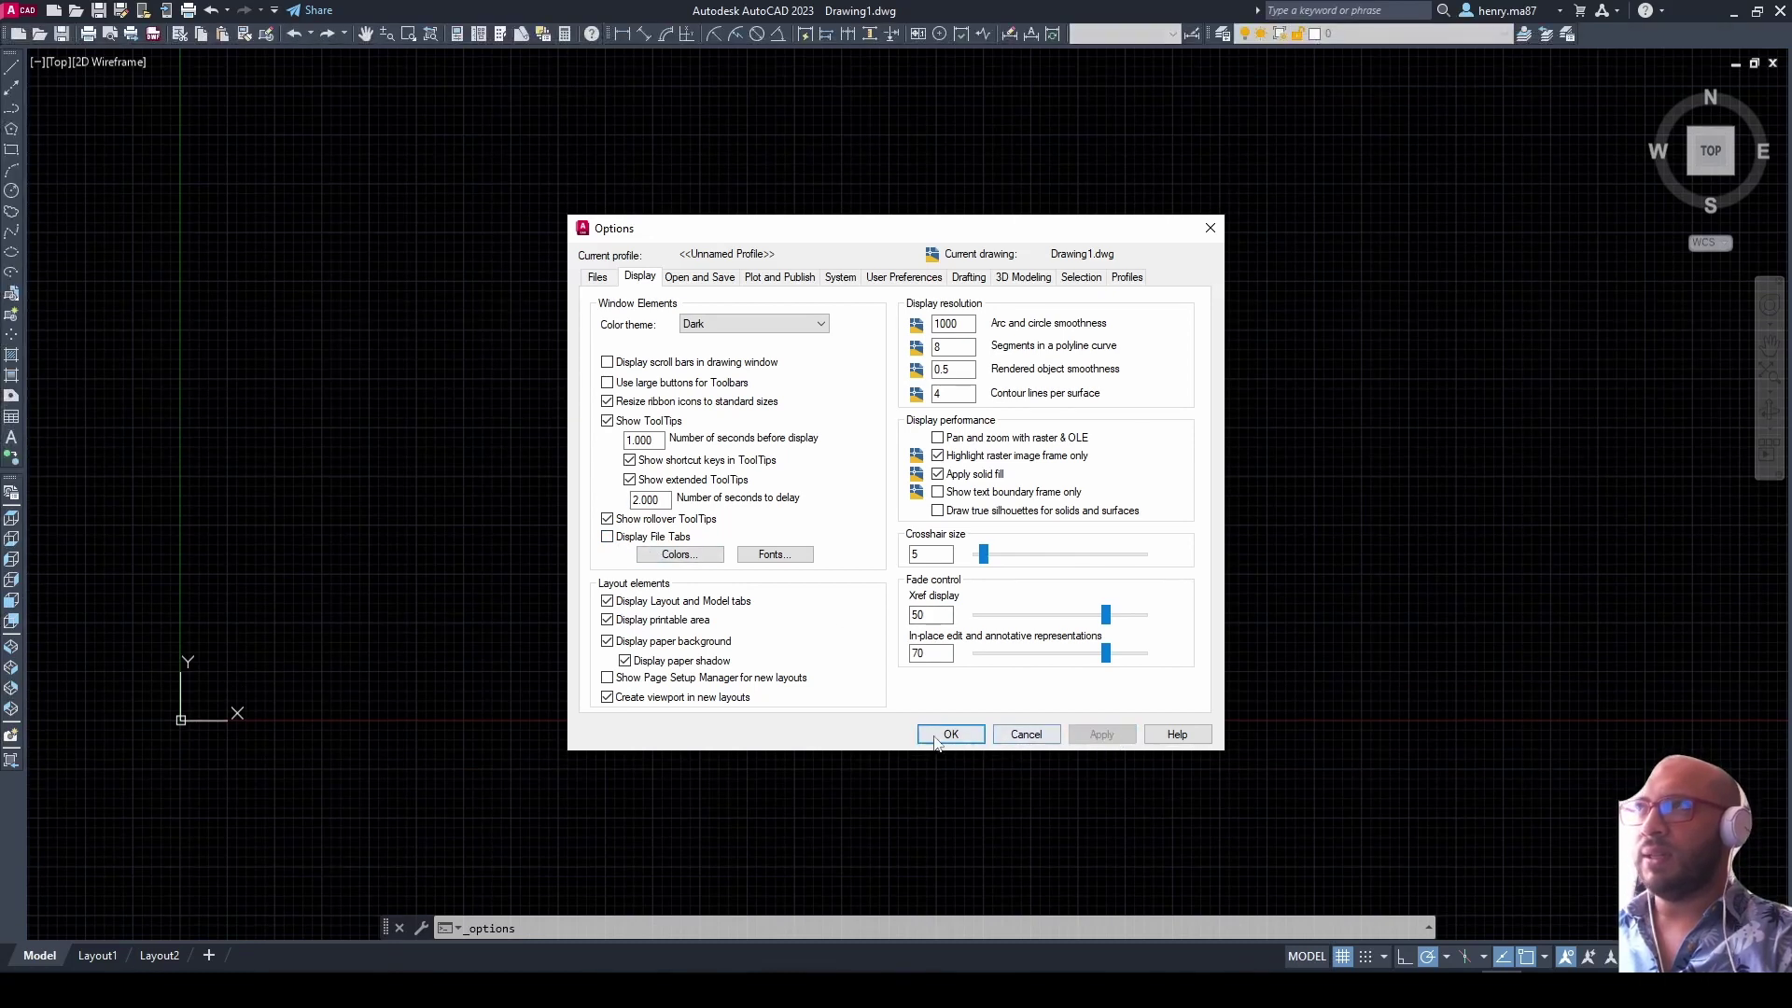
{"action": "left_click", "coordinate": [950, 734]}
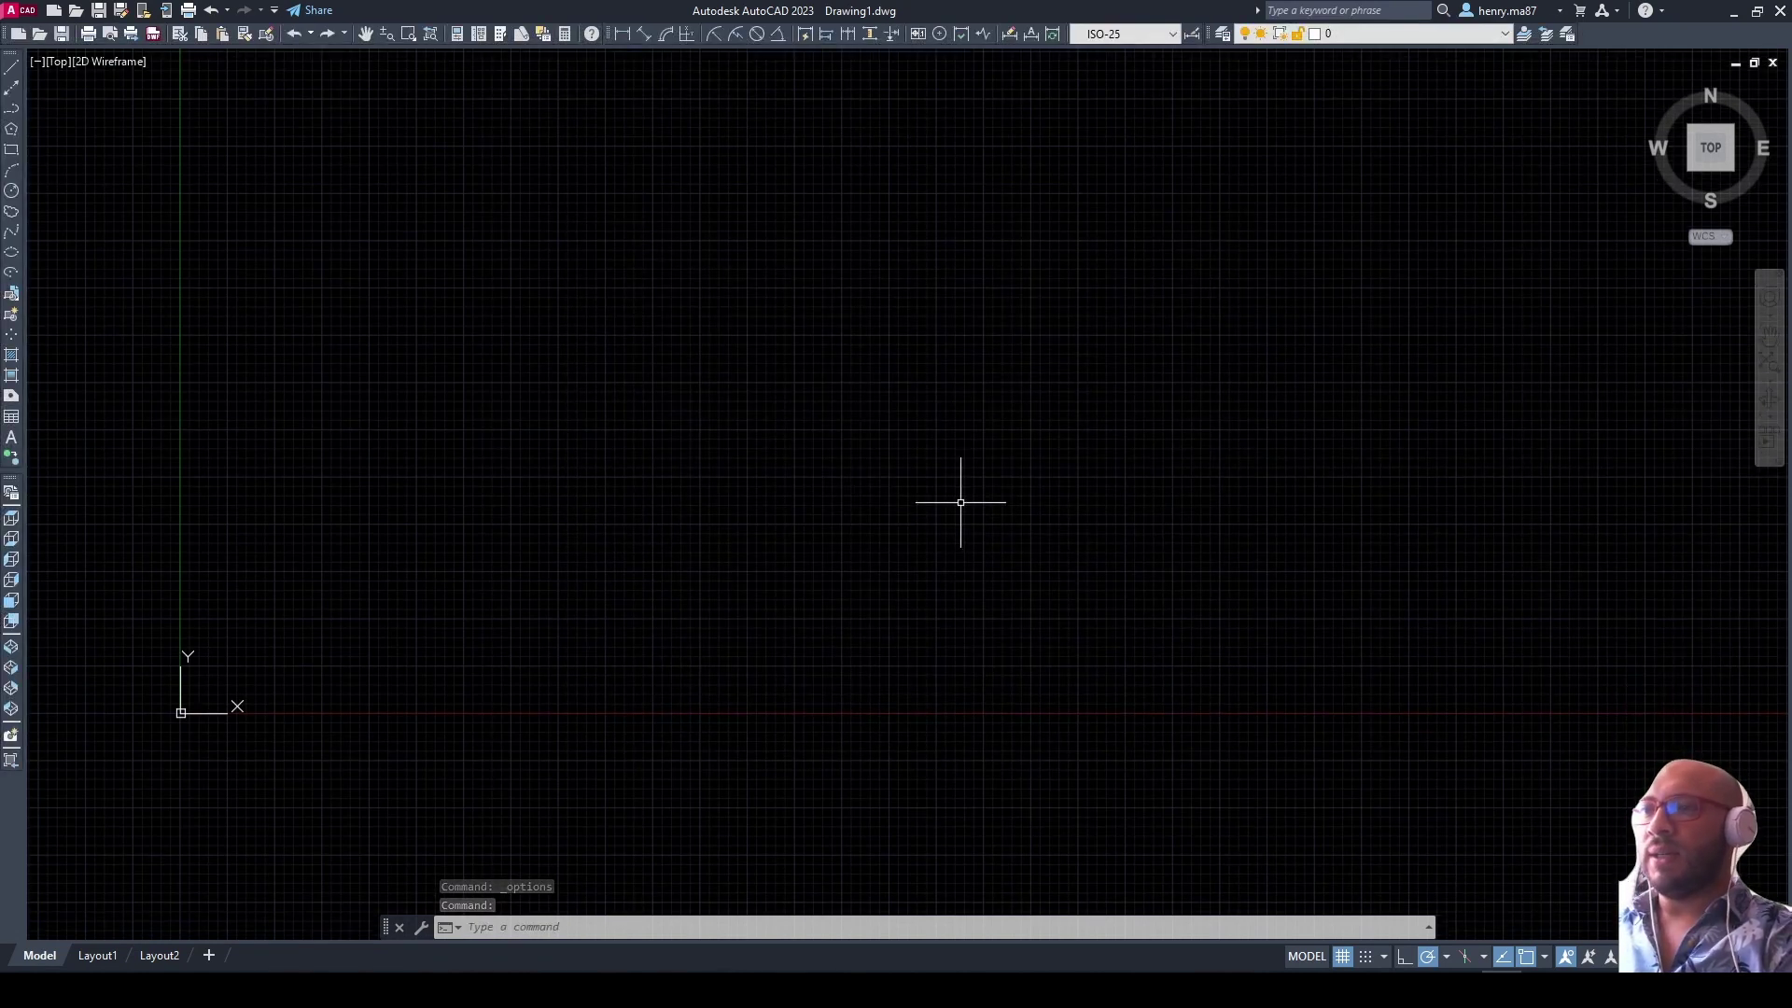
Step: Set MENUBAR to 1 to show the classic menu bar, then check the File menu
{"action": "type", "text": "MEN"}
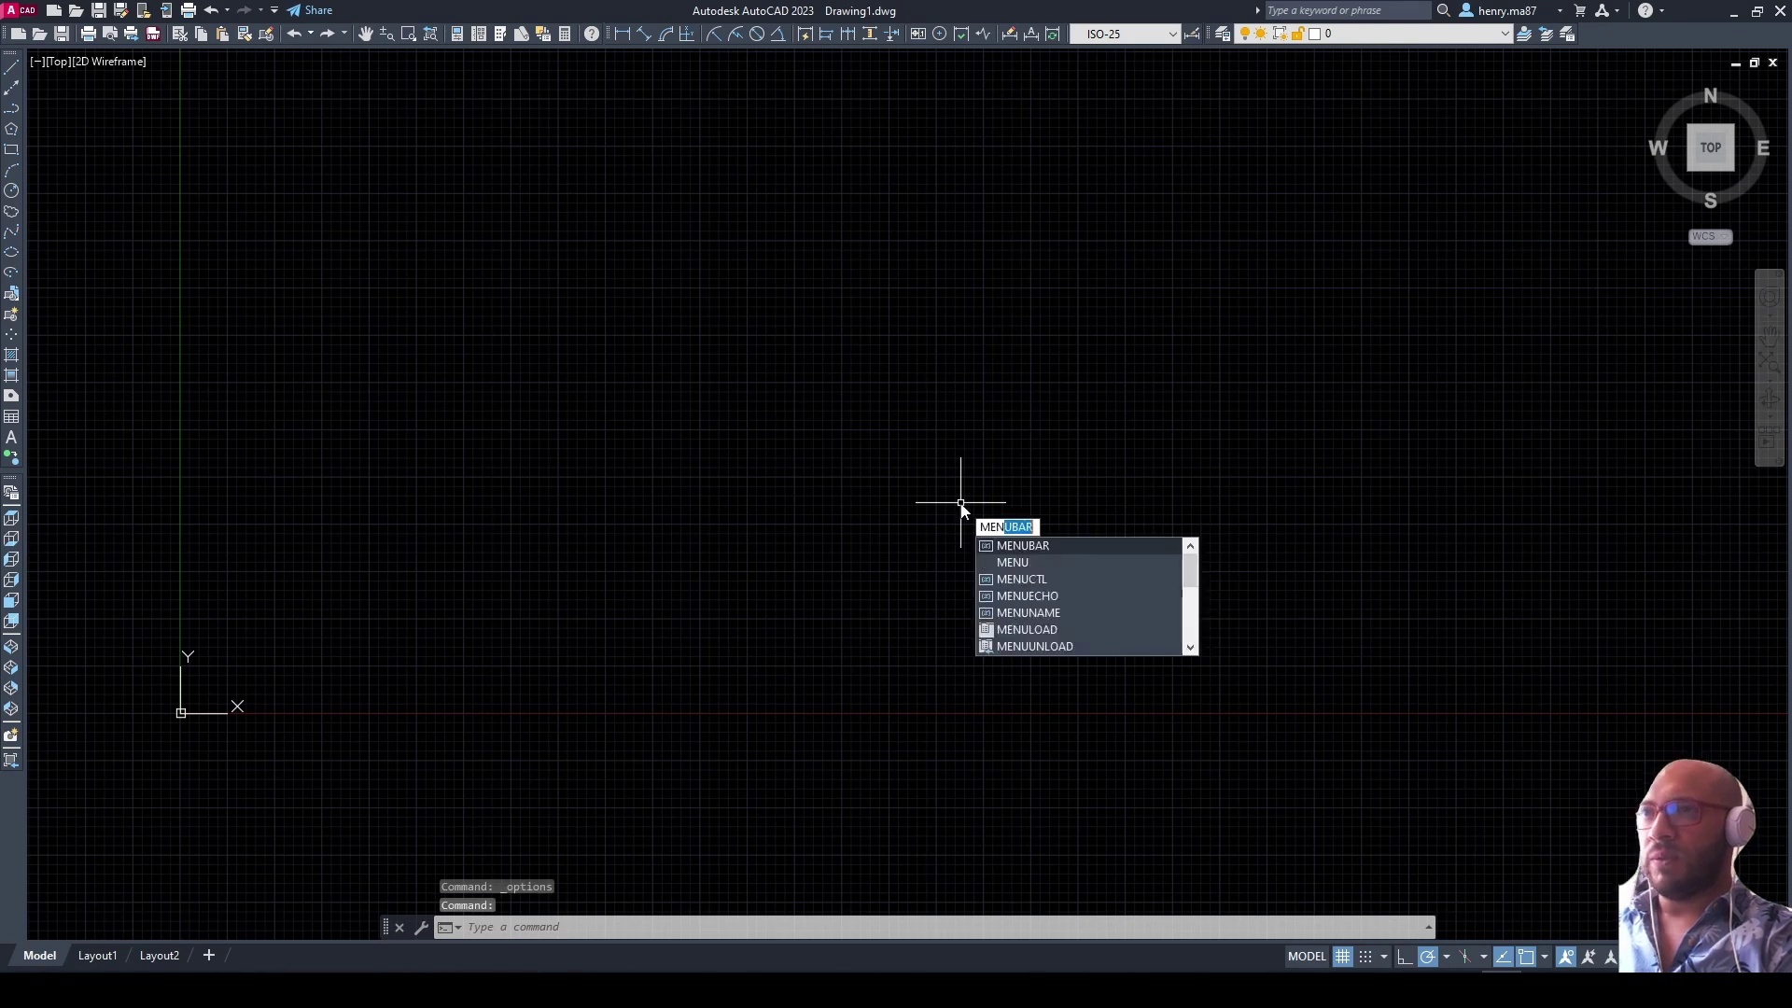
{"action": "type", "text": "U"}
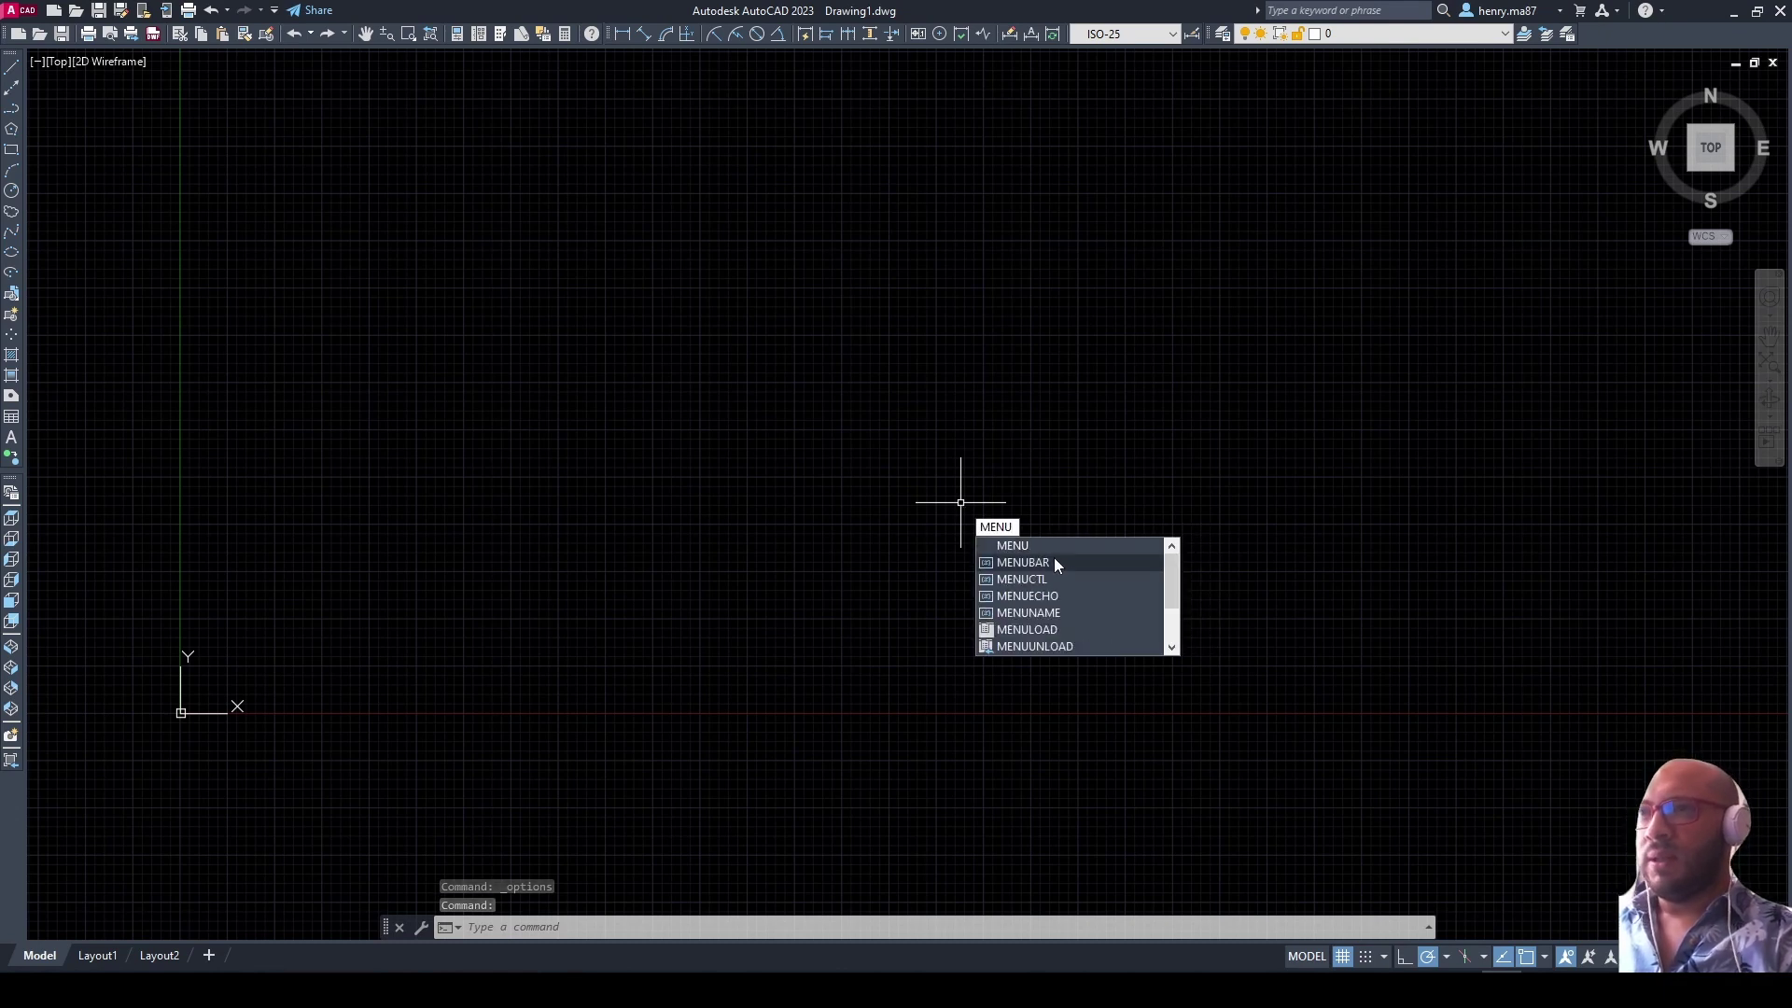
{"action": "left_click", "coordinate": [1051, 562]}
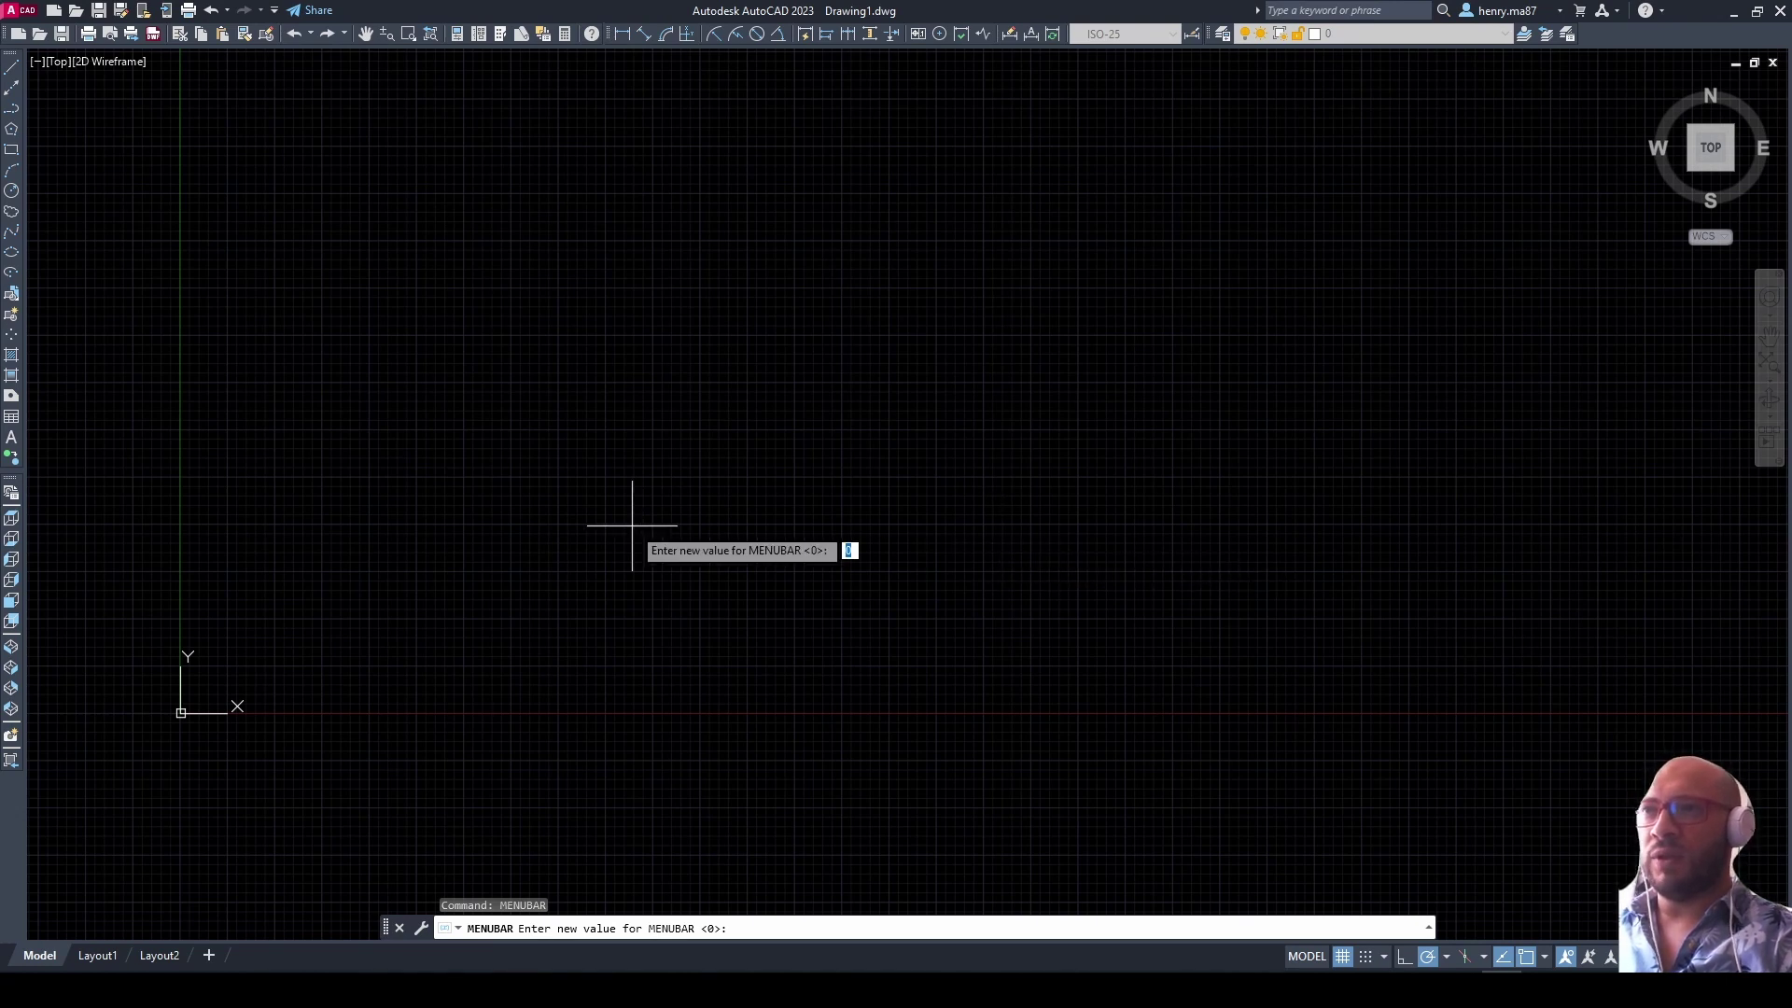
{"action": "type", "text": "1"}
{"action": "key", "text": "Return"}
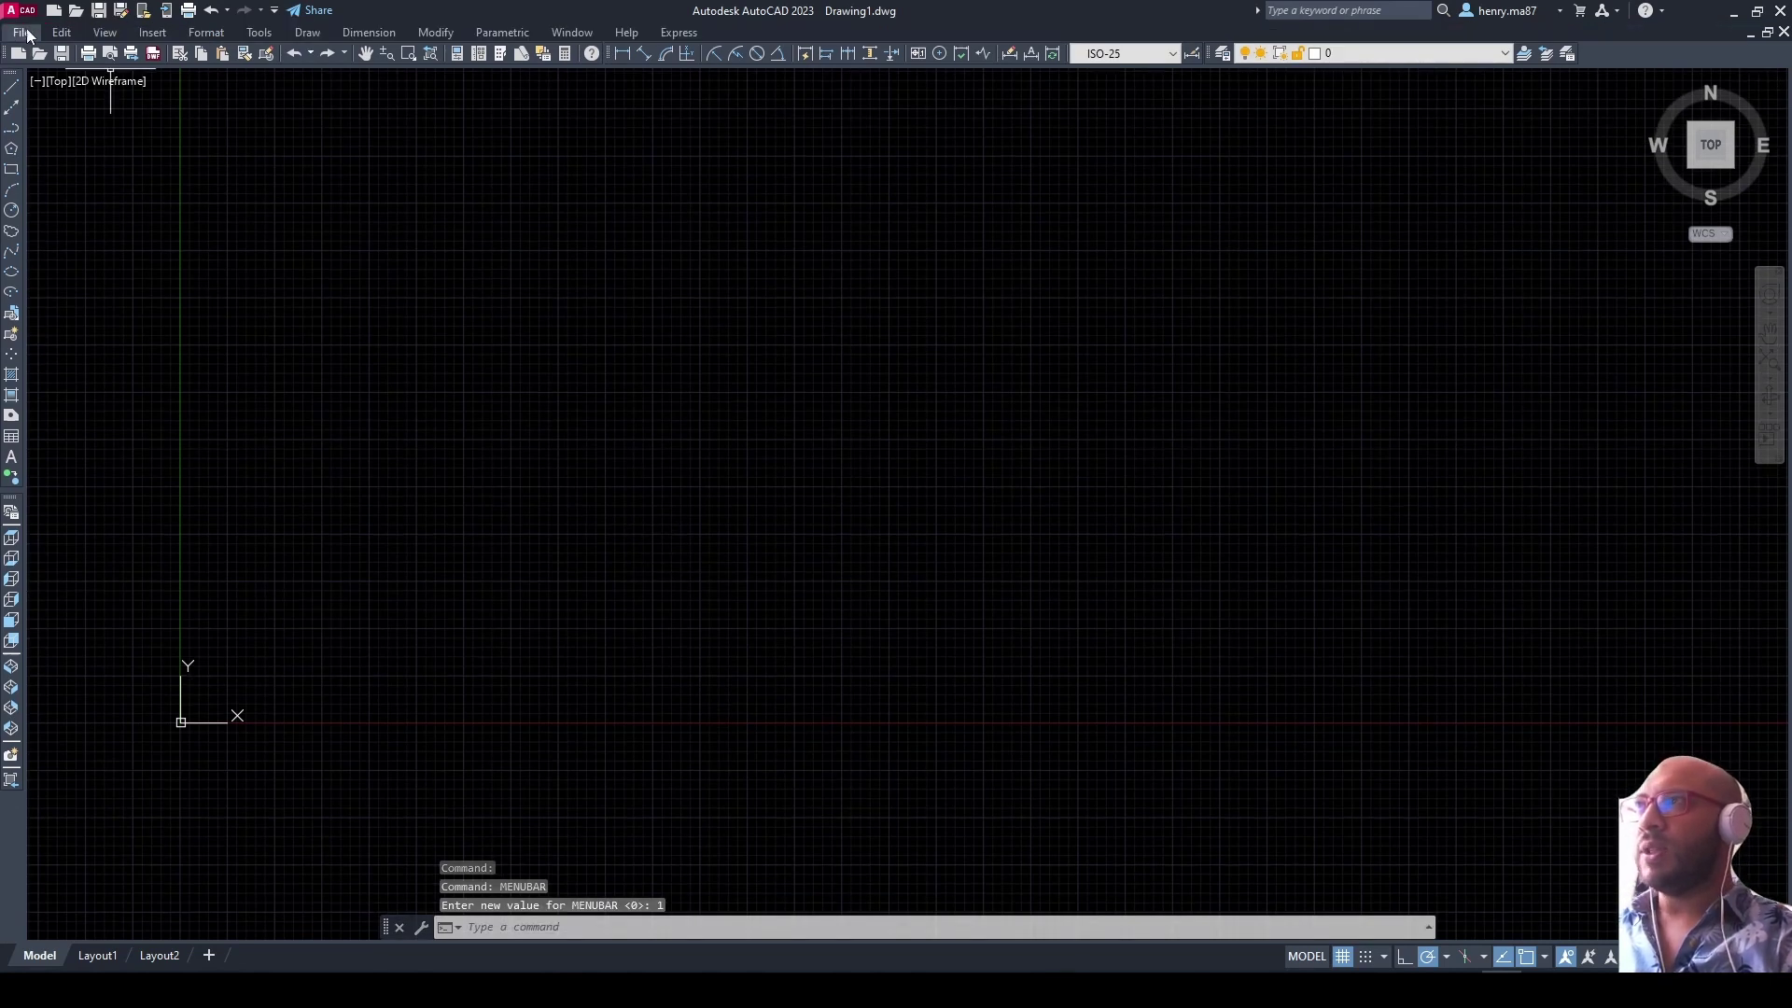
{"action": "left_click", "coordinate": [26, 33]}
{"action": "mouse_move", "coordinate": [61, 32]}
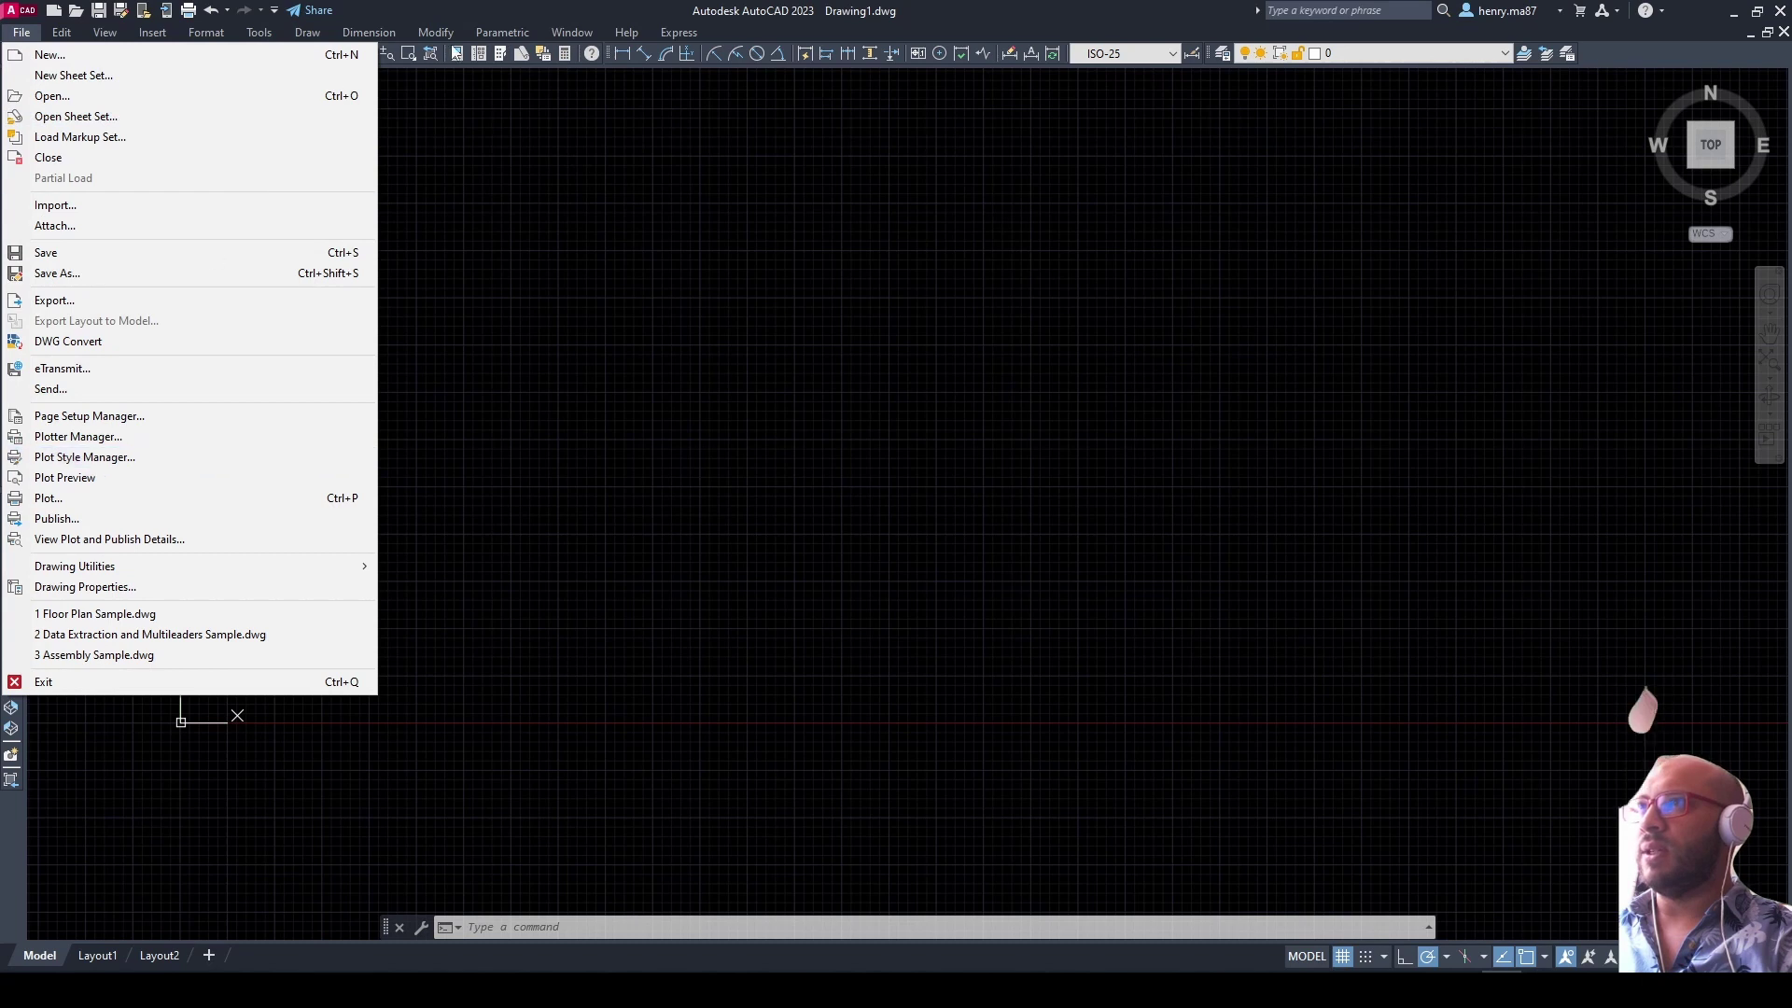
Step: Dock the command line across the bottom and enlarge it to show more history lines
{"action": "left_click", "coordinate": [737, 34]}
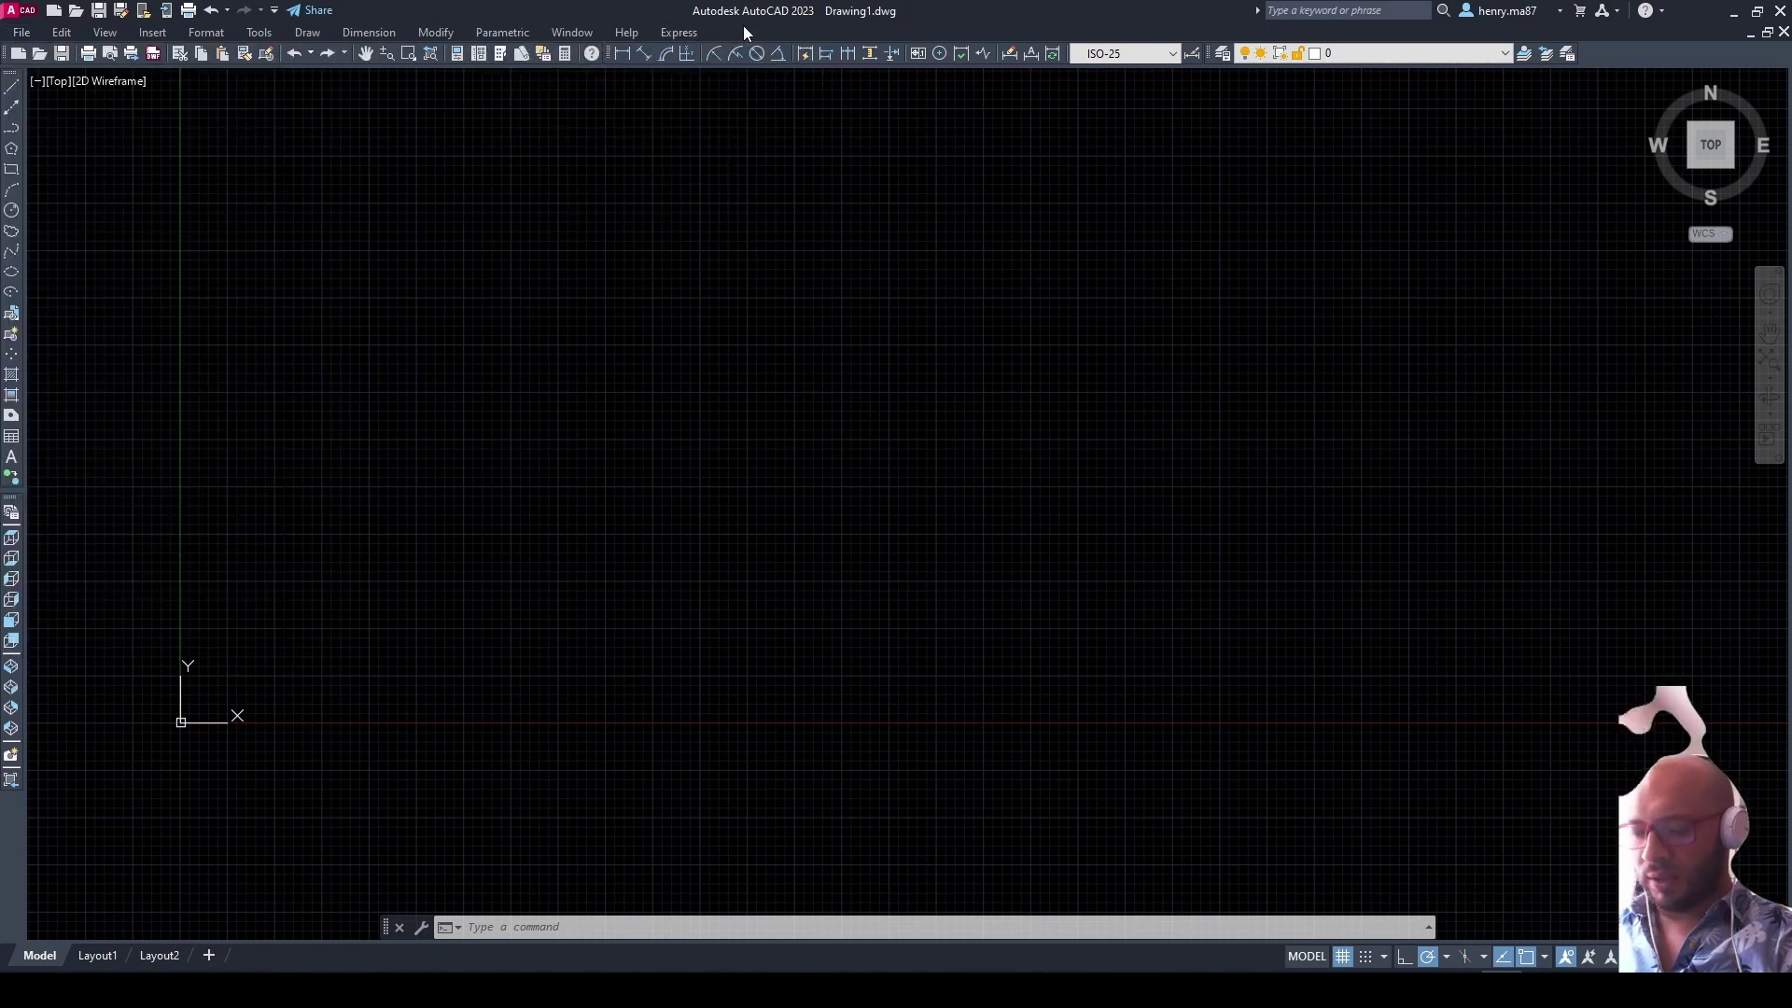
{"action": "left_click_drag", "start_coordinate": [383, 928], "coordinate": [379, 938]}
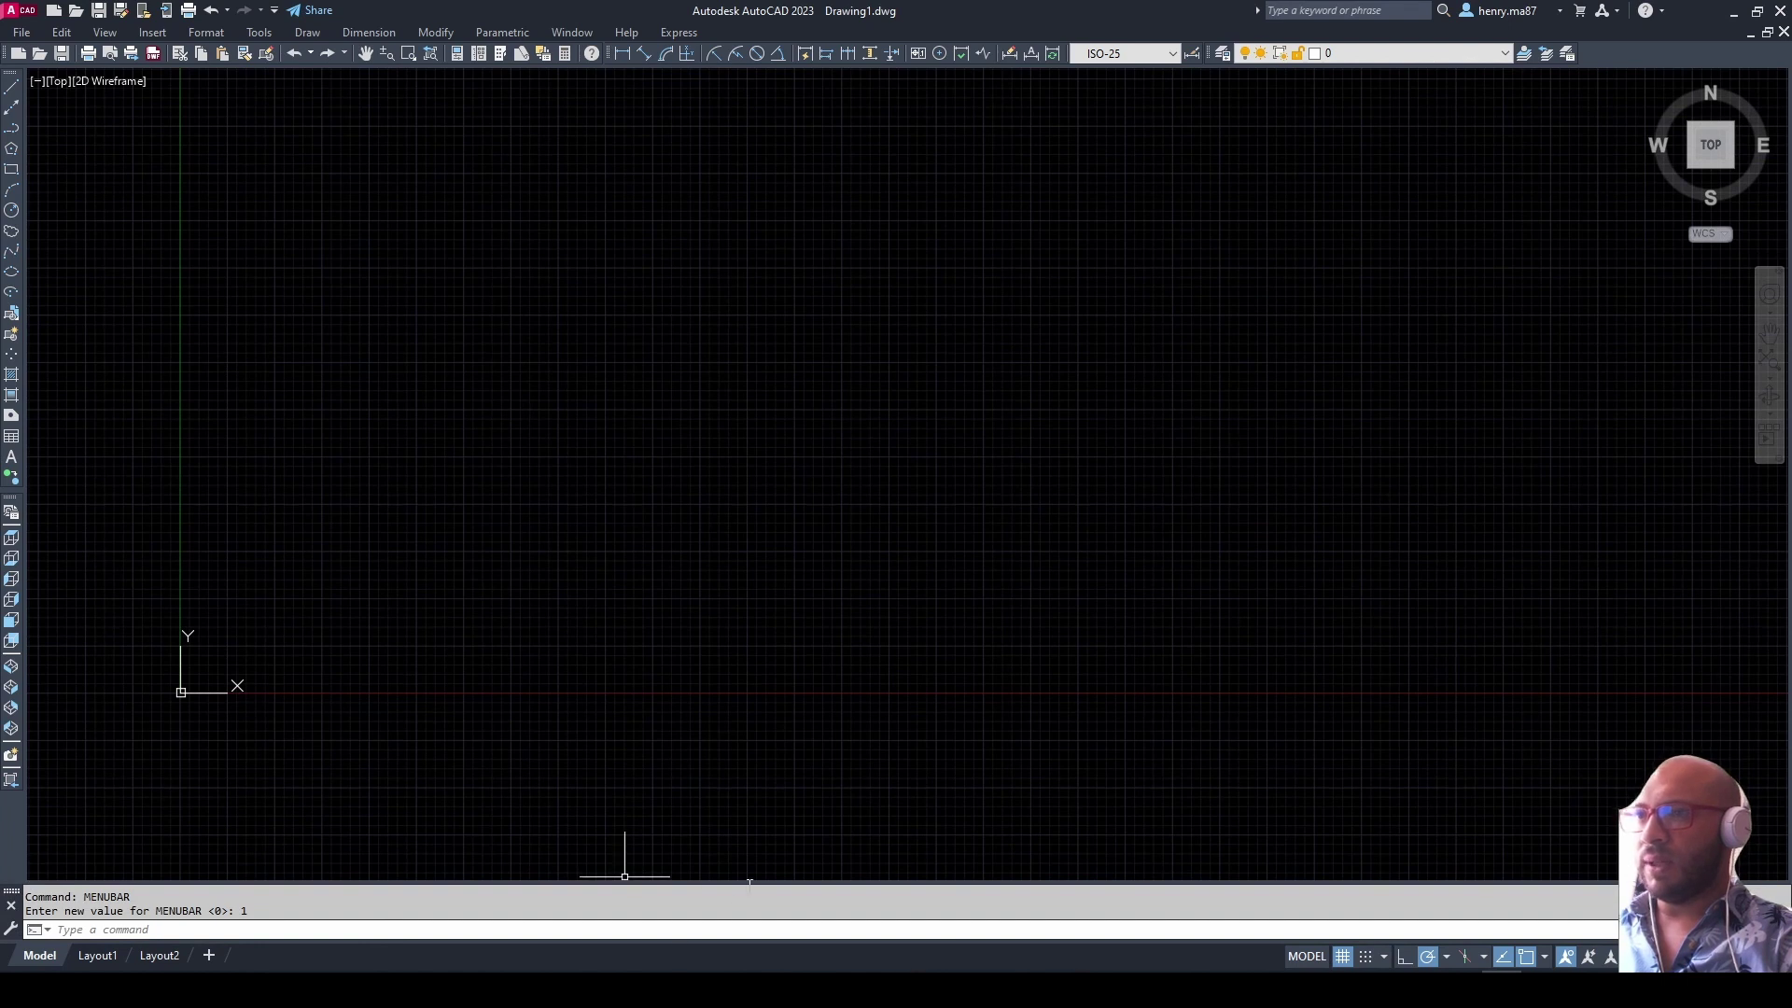
{"action": "left_click_drag", "start_coordinate": [764, 882], "coordinate": [765, 850]}
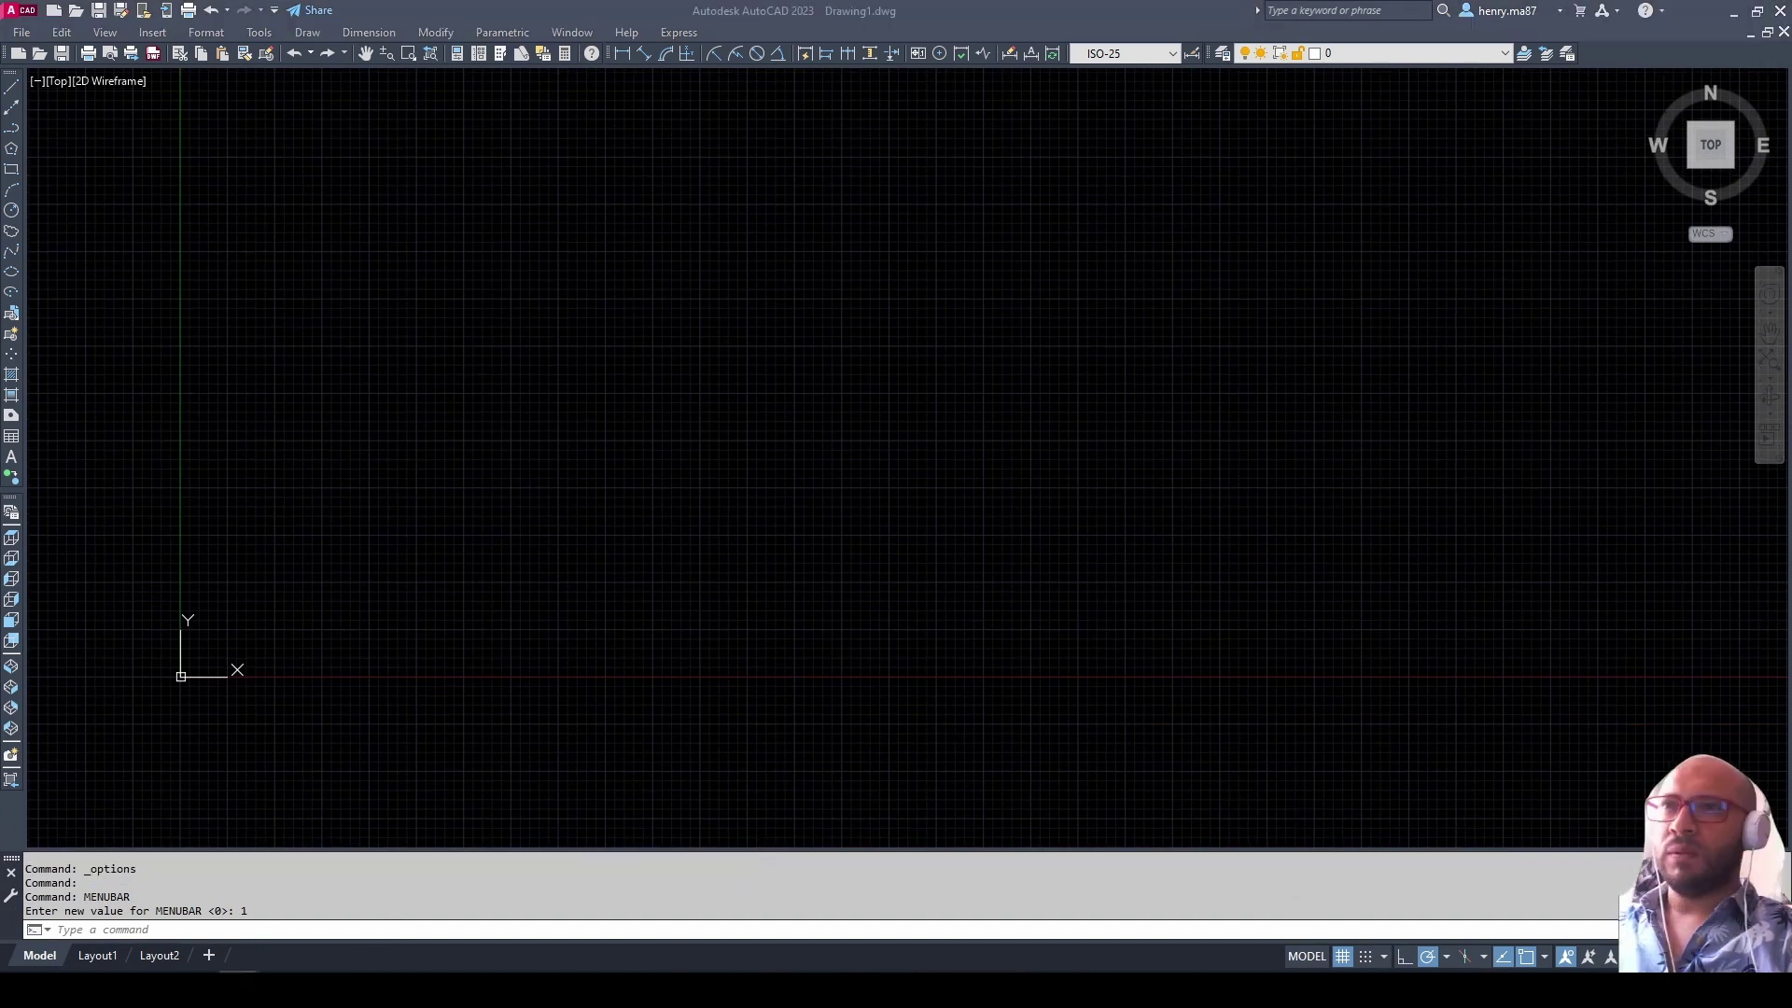
Step: Enable 'Display scroll bars in drawing window' in Options, apply it, and close the dialog
{"action": "right_click", "coordinate": [852, 382]}
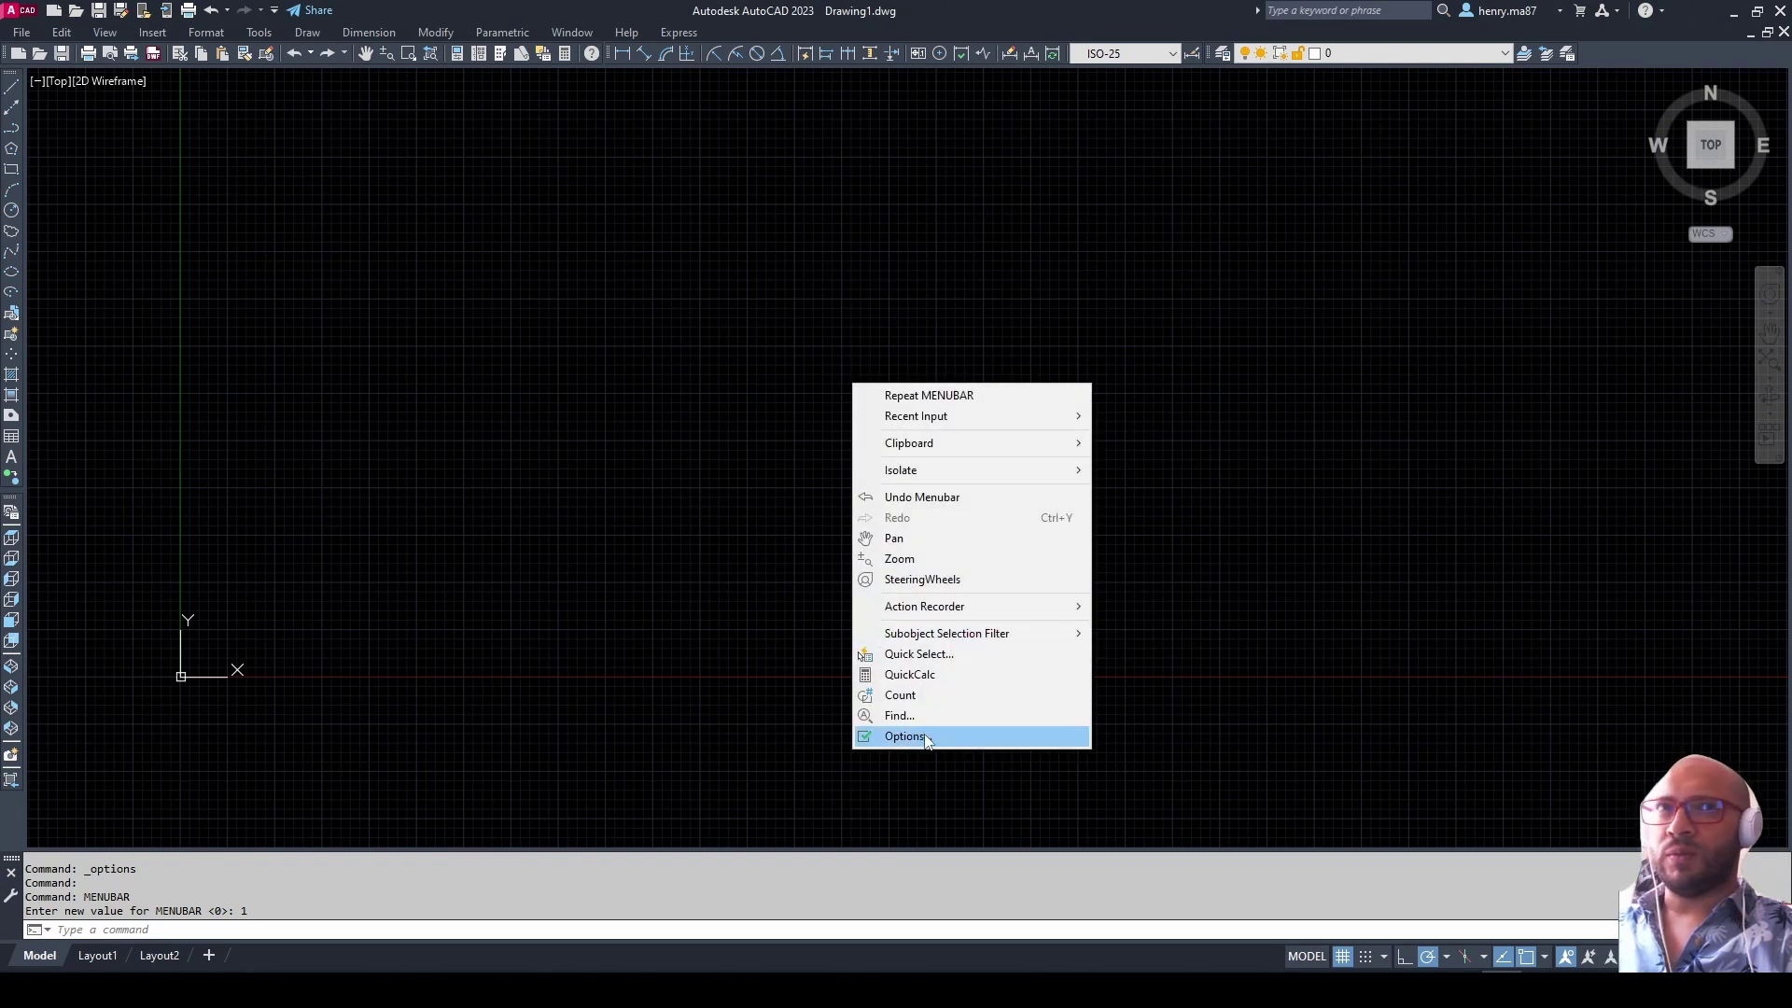
{"action": "left_click", "coordinate": [927, 738]}
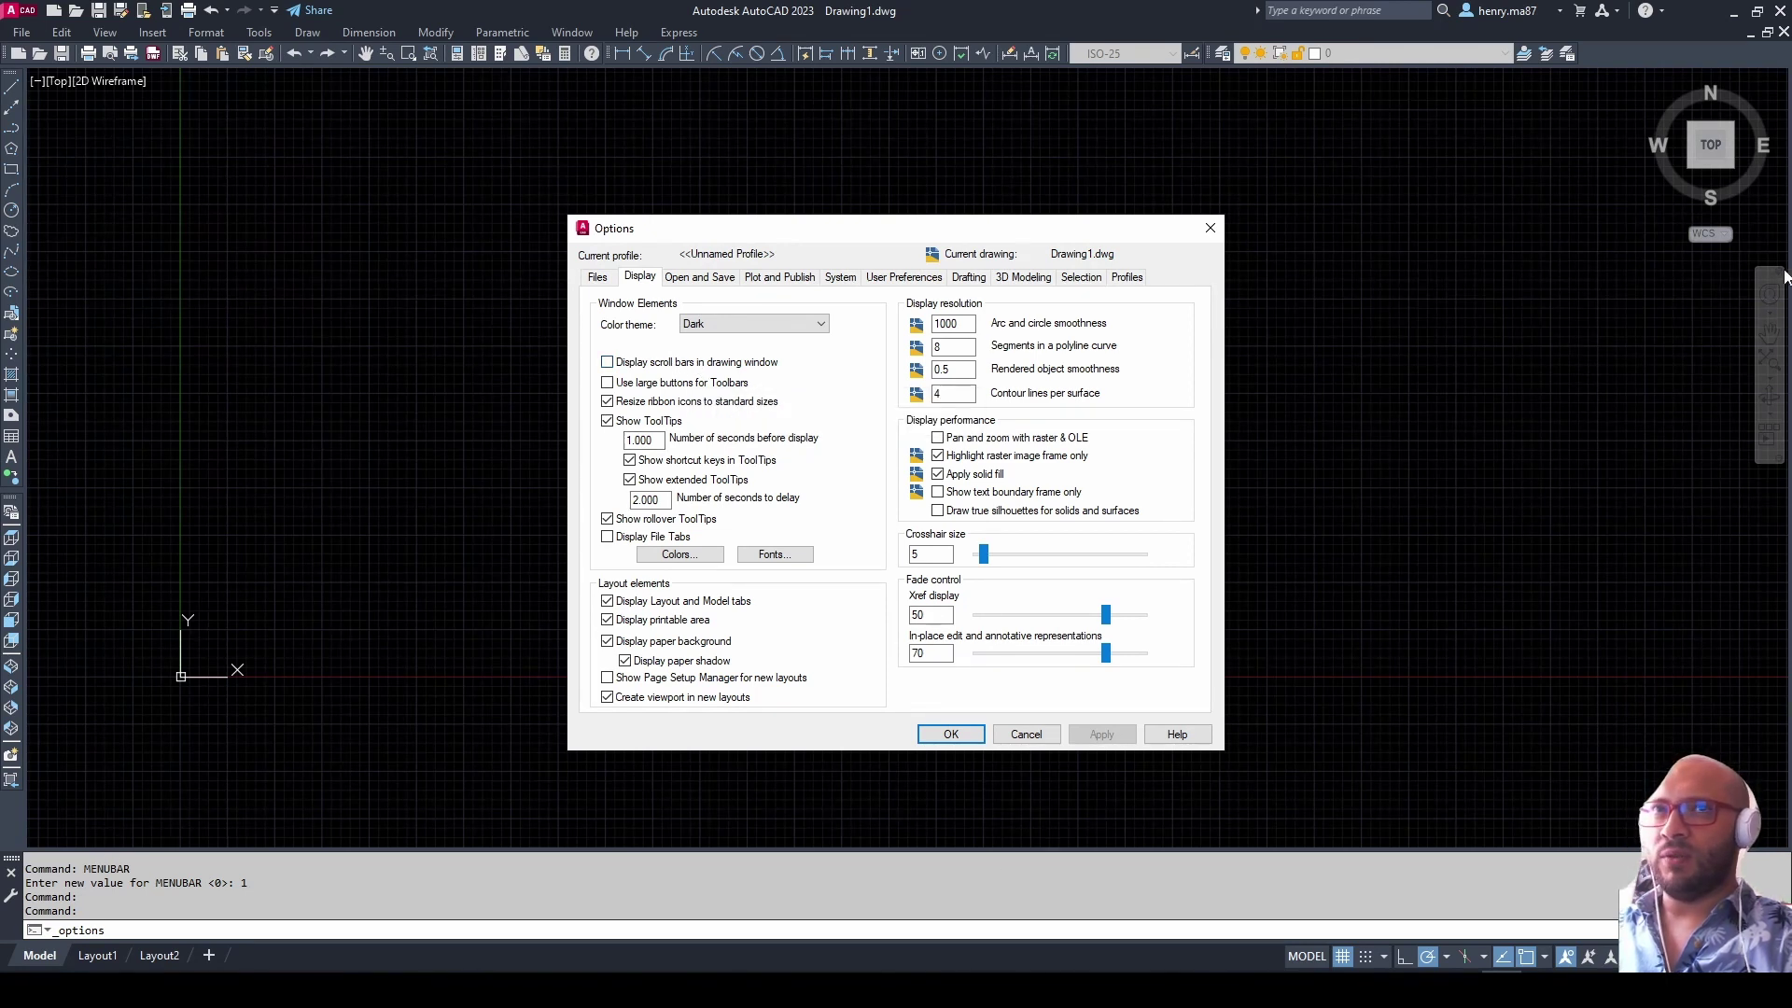
{"action": "left_click", "coordinate": [607, 363]}
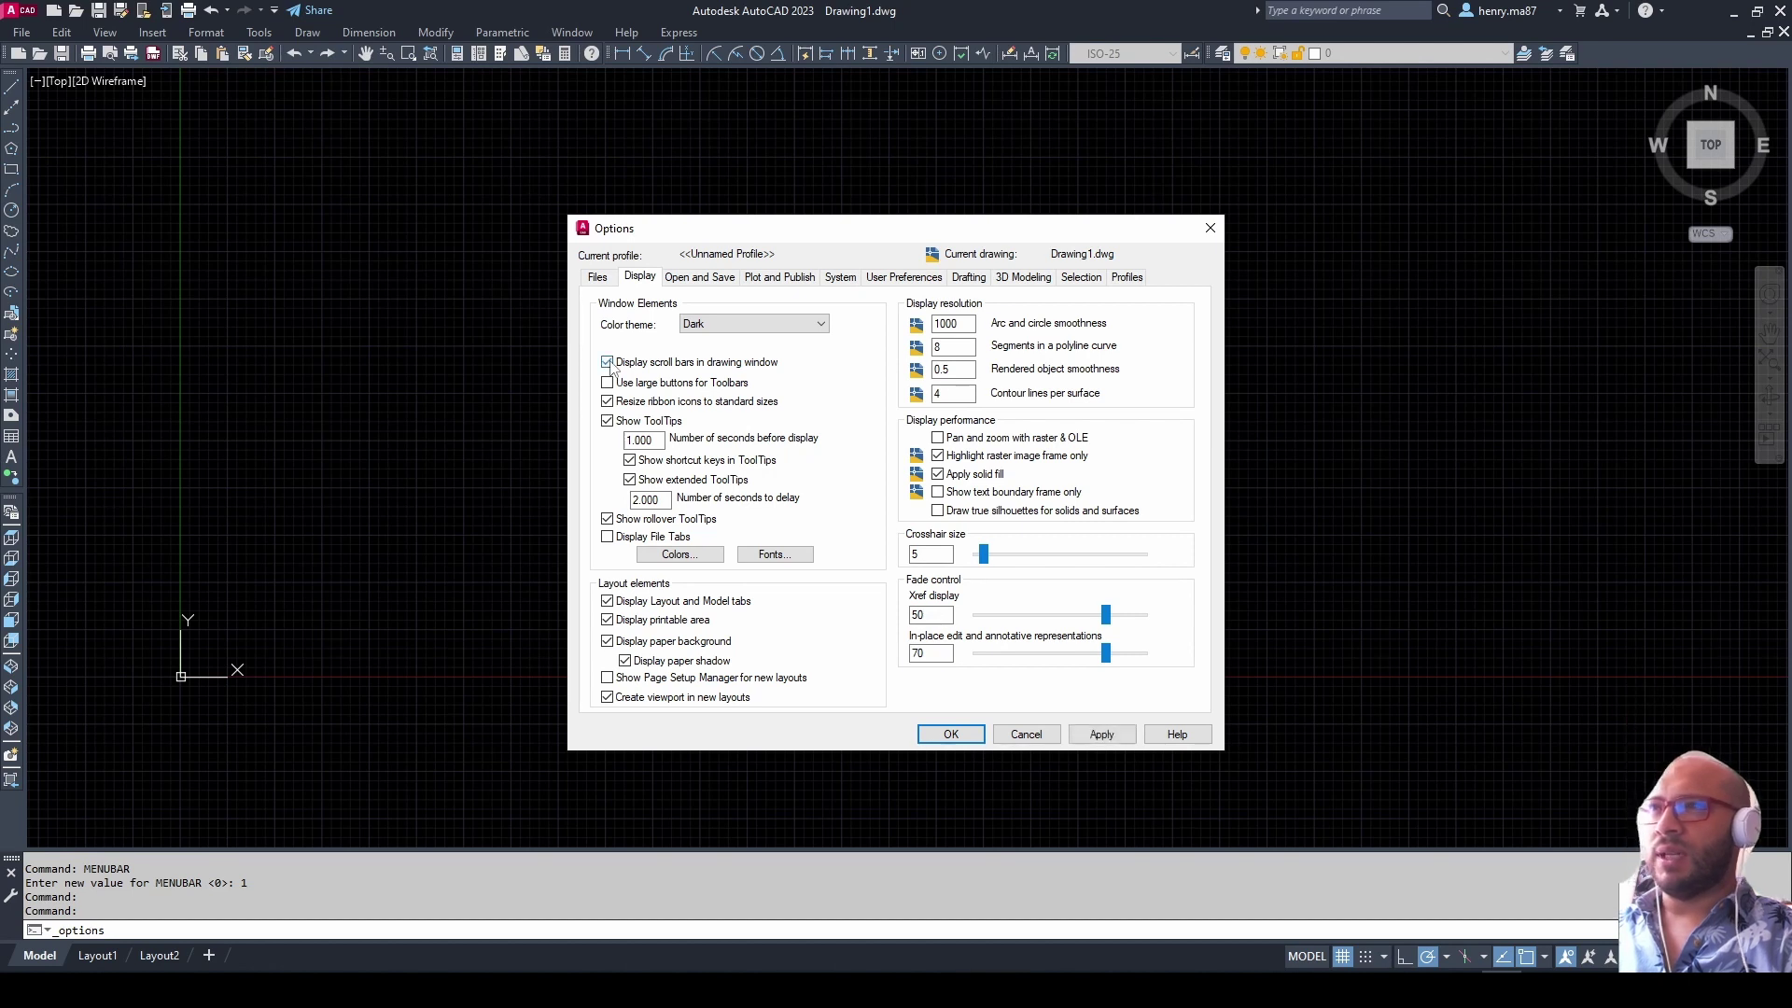
{"action": "left_click", "coordinate": [1103, 735]}
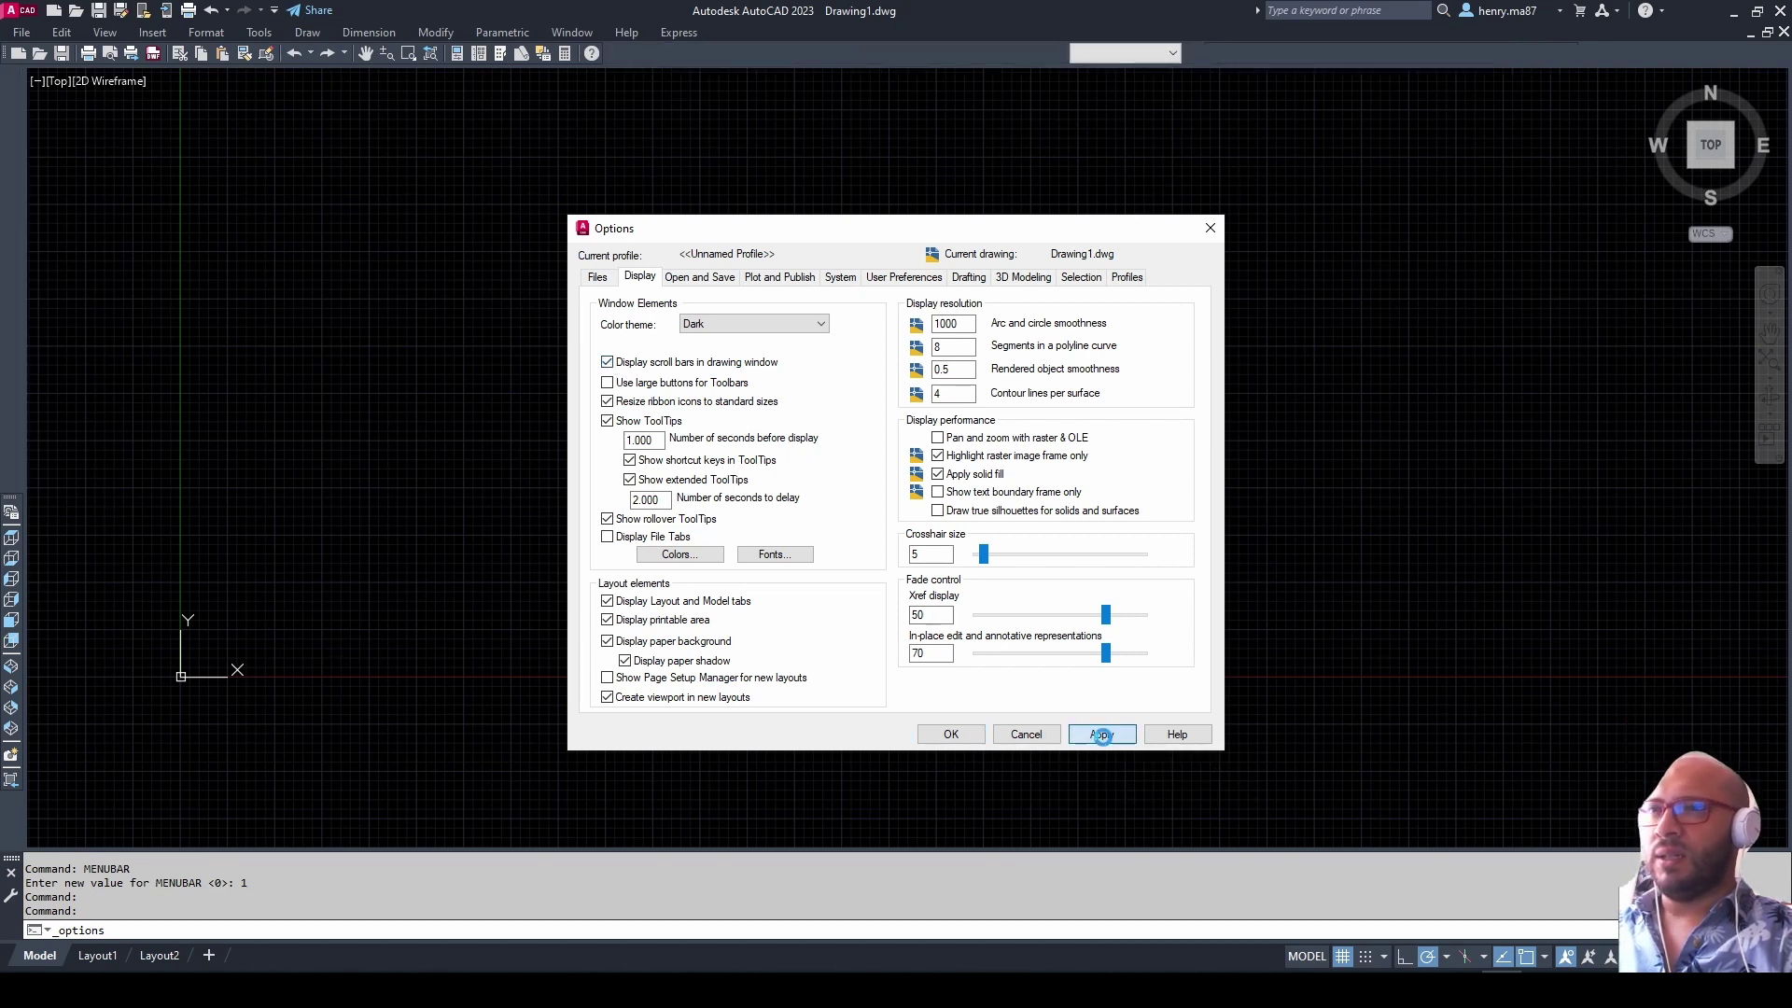
{"action": "left_click", "coordinate": [971, 739]}
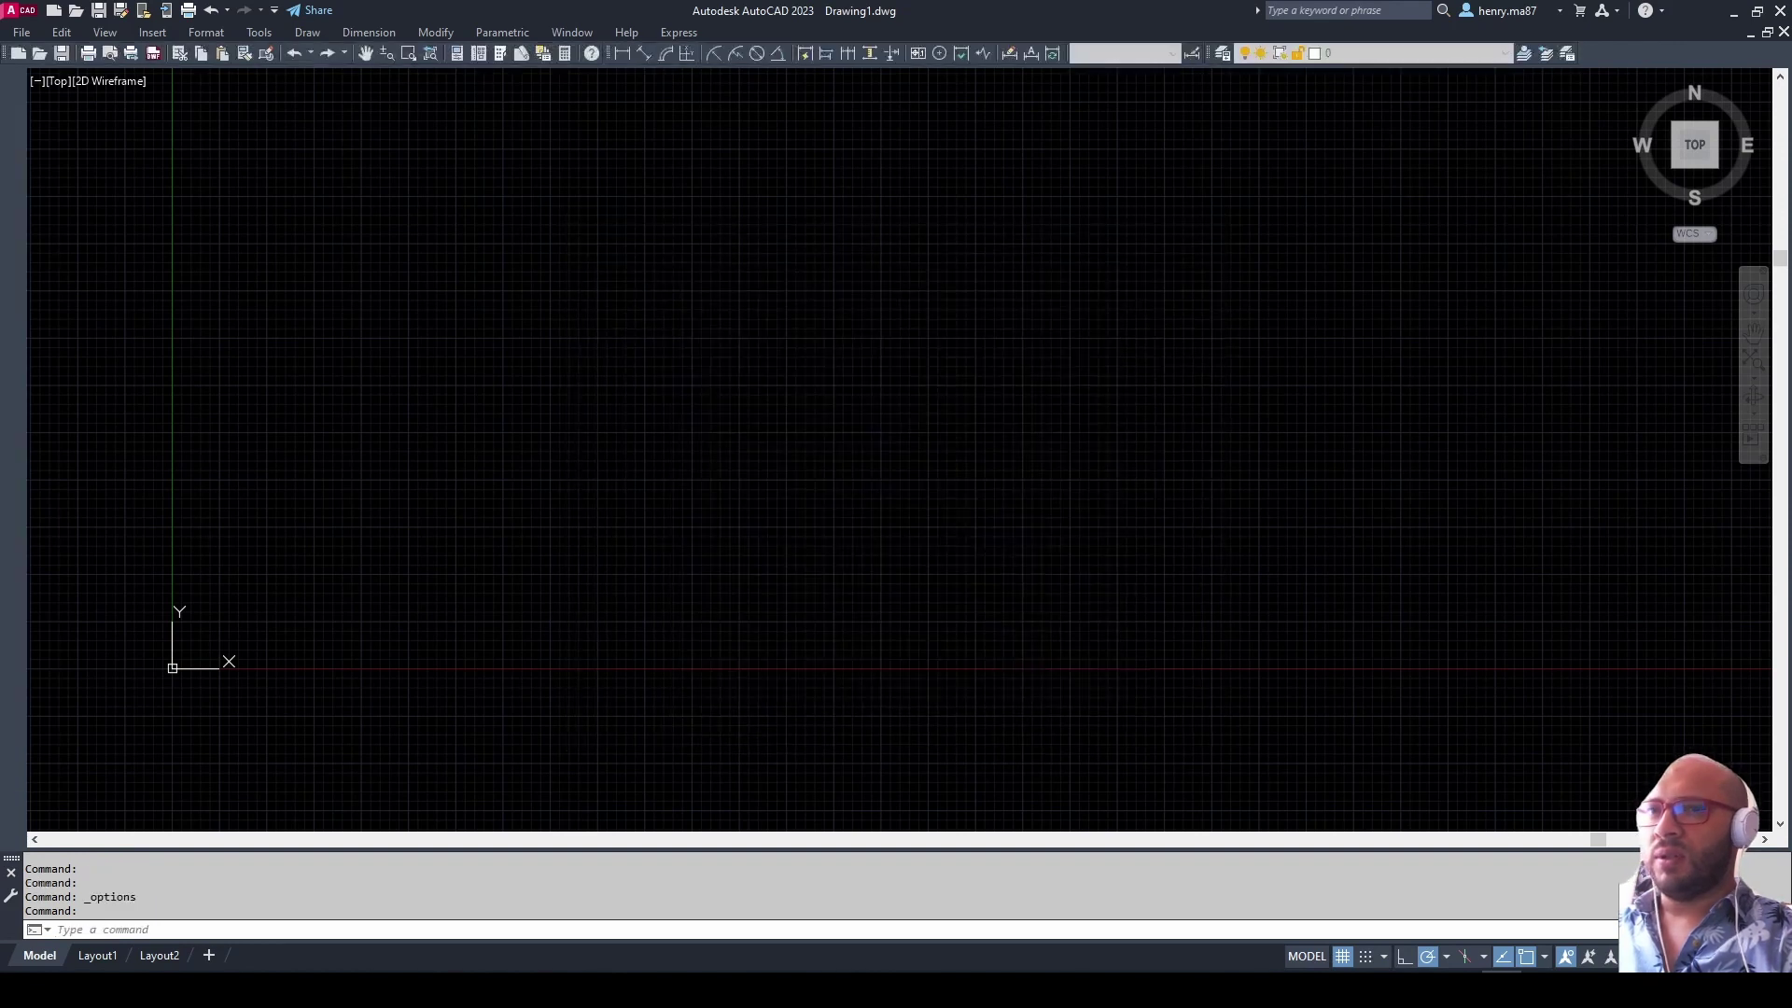
{"action": "mouse_move", "coordinate": [1598, 839]}
{"action": "left_mouse_down"}
{"action": "mouse_move", "coordinate": [959, 839]}
{"action": "mouse_move", "coordinate": [471, 805]}
{"action": "mouse_move", "coordinate": [1300, 833]}
{"action": "mouse_move", "coordinate": [1034, 844]}
{"action": "left_mouse_up"}
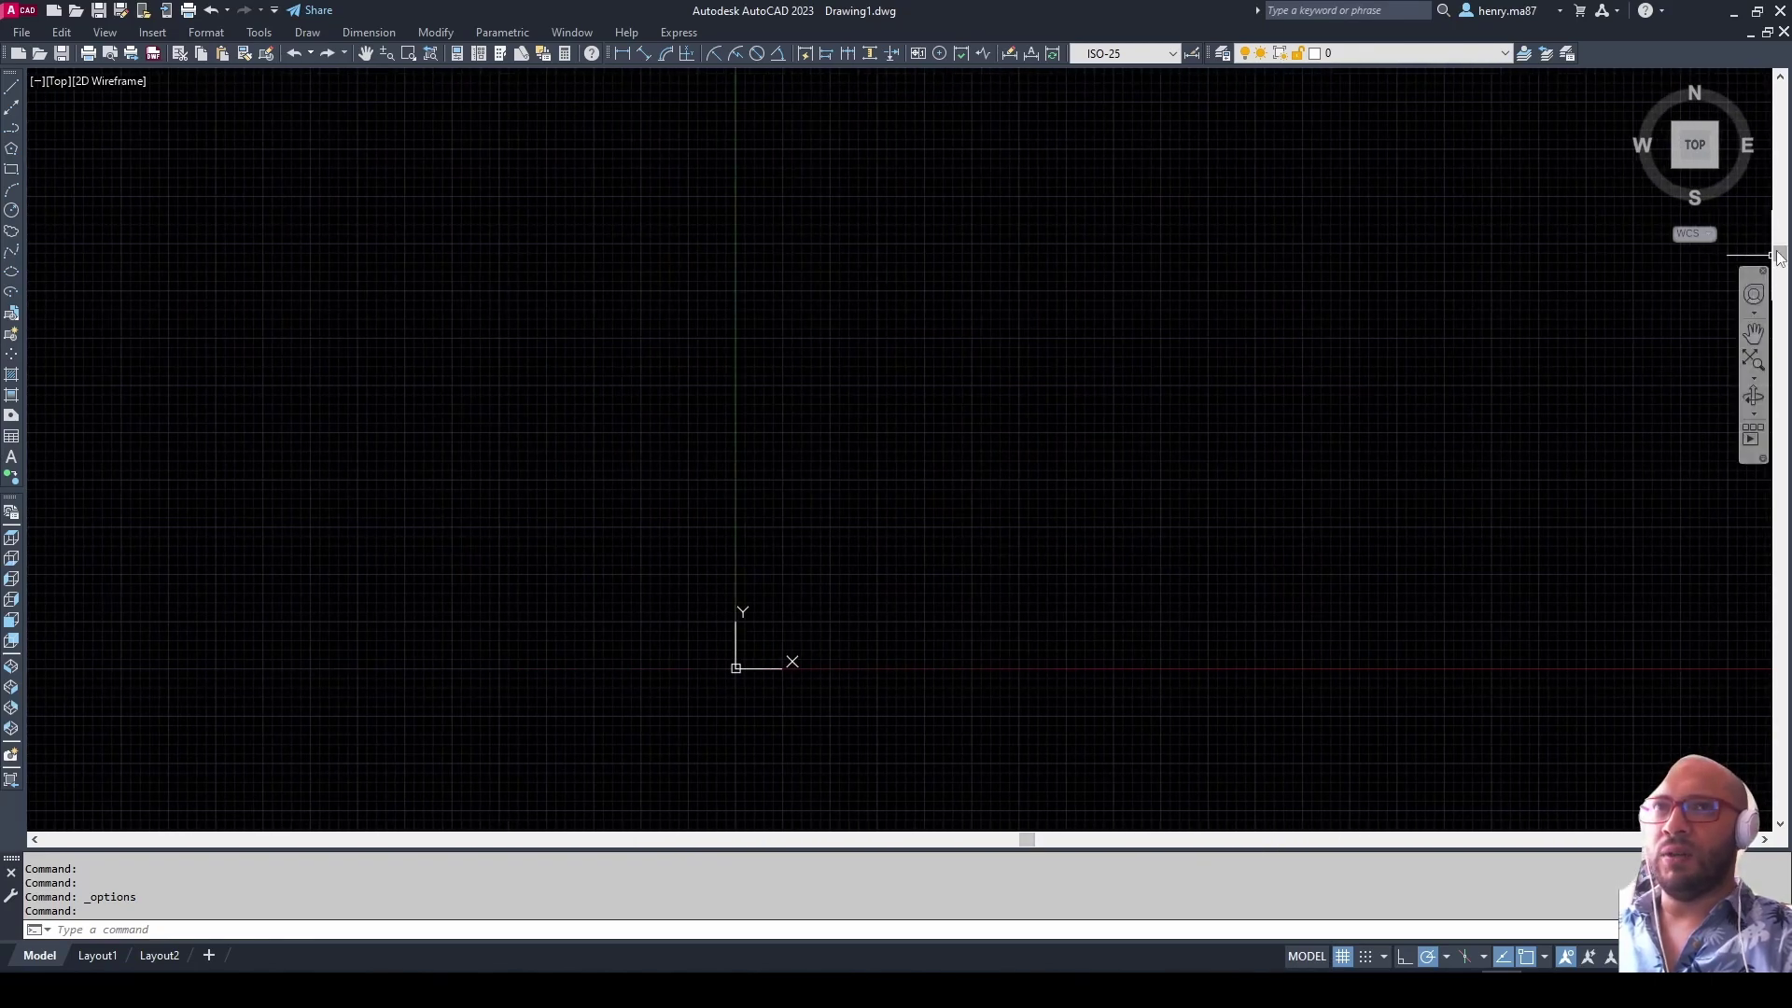
{"action": "mouse_move", "coordinate": [1780, 254]}
{"action": "left_mouse_down"}
{"action": "mouse_move", "coordinate": [1764, 588]}
{"action": "mouse_move", "coordinate": [1762, 462]}
{"action": "mouse_move", "coordinate": [1706, 530]}
{"action": "mouse_move", "coordinate": [1718, 195]}
{"action": "mouse_move", "coordinate": [1749, 228]}
{"action": "left_mouse_up"}
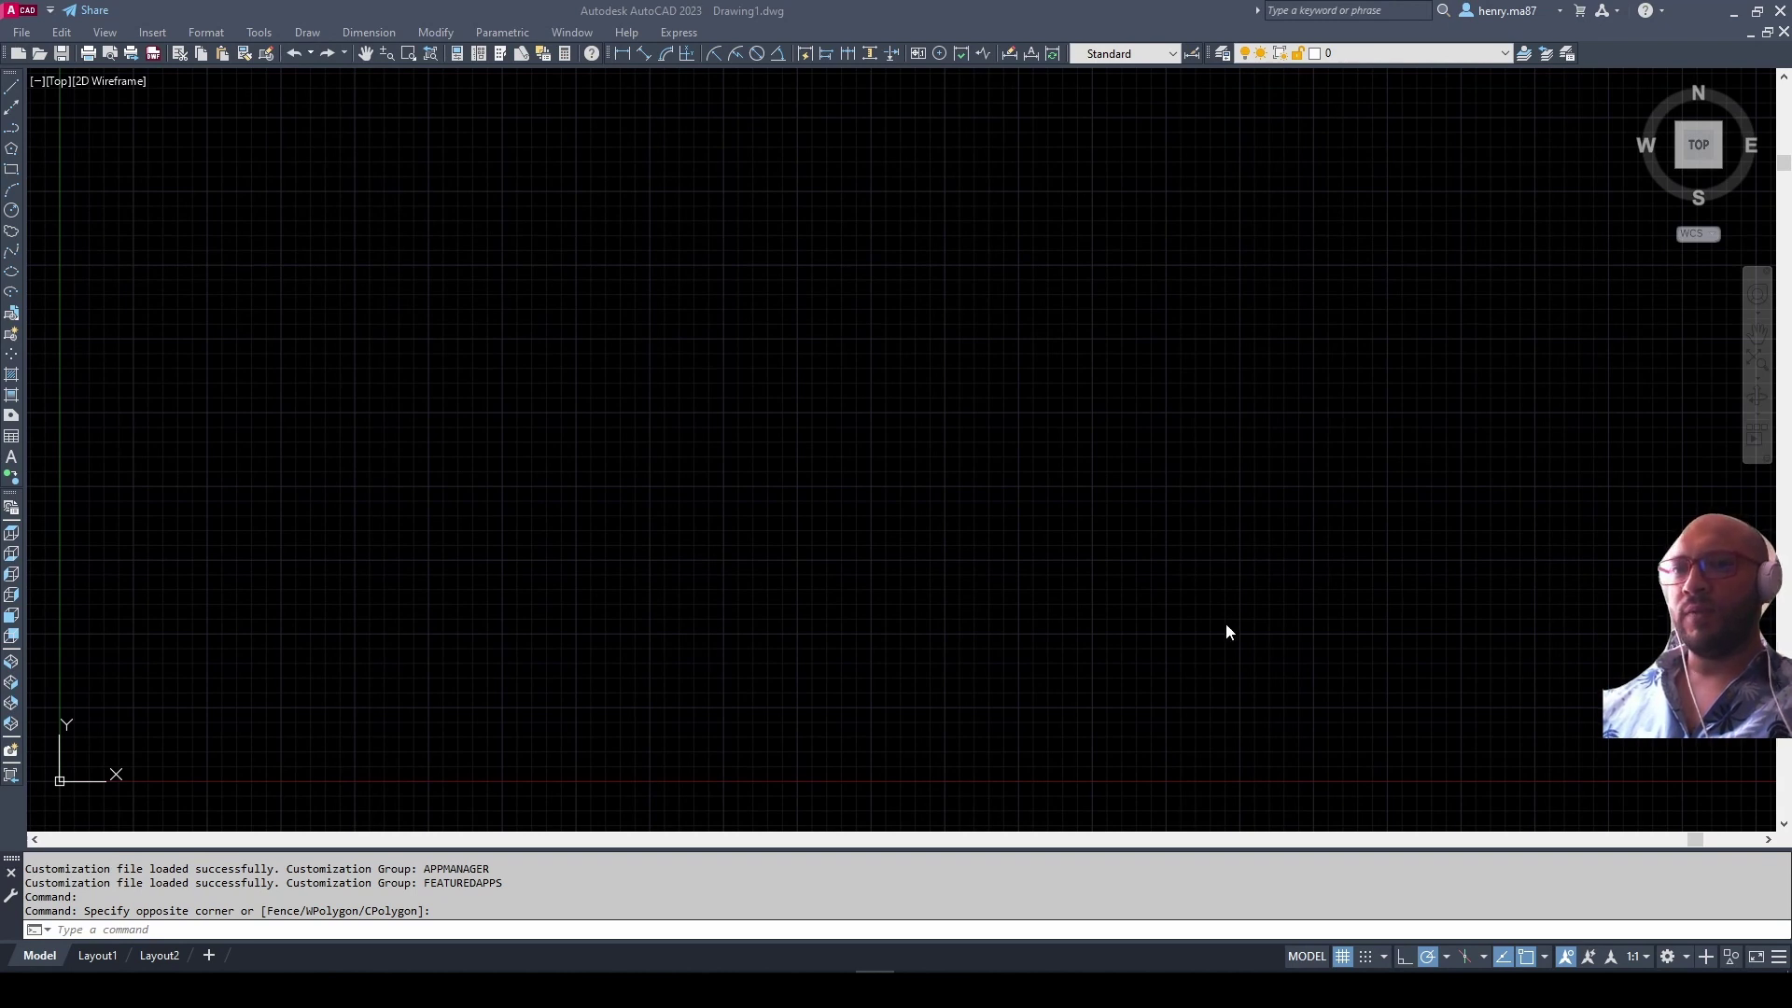
Step: Choose Save Current As from the workspace gear and enter the name 'Autocad Classic'
{"action": "left_click", "coordinate": [1686, 958]}
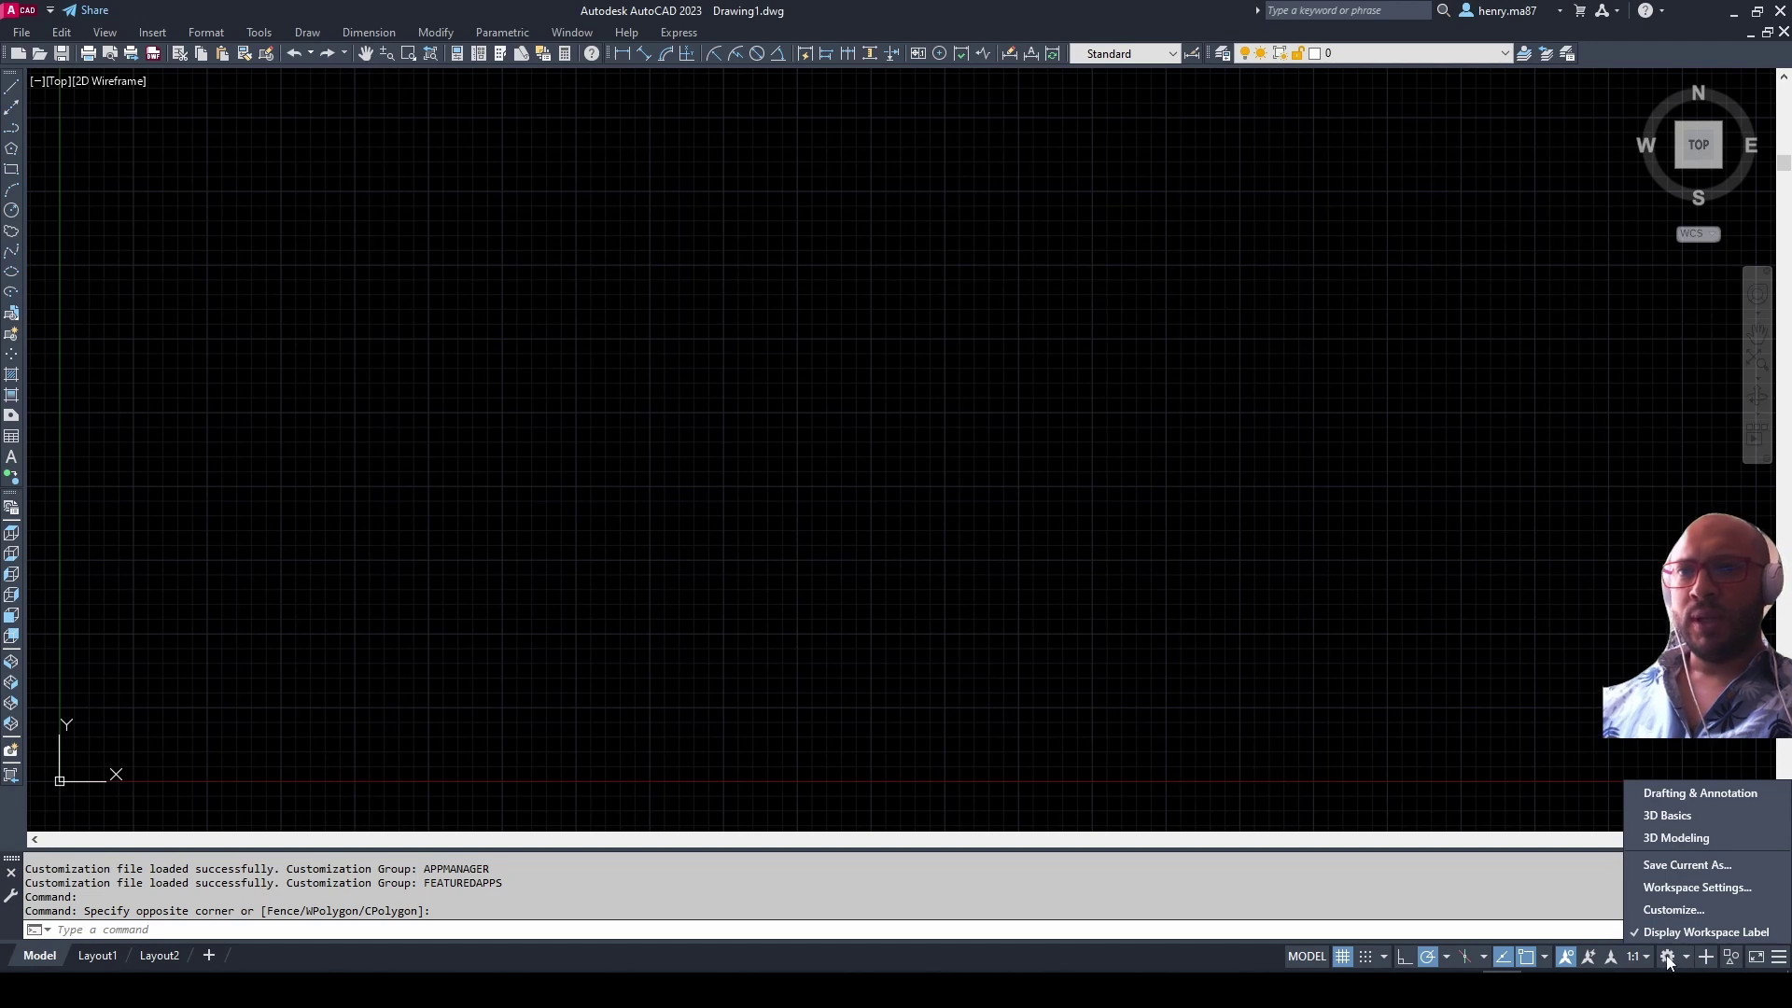
{"action": "left_click", "coordinate": [1693, 866]}
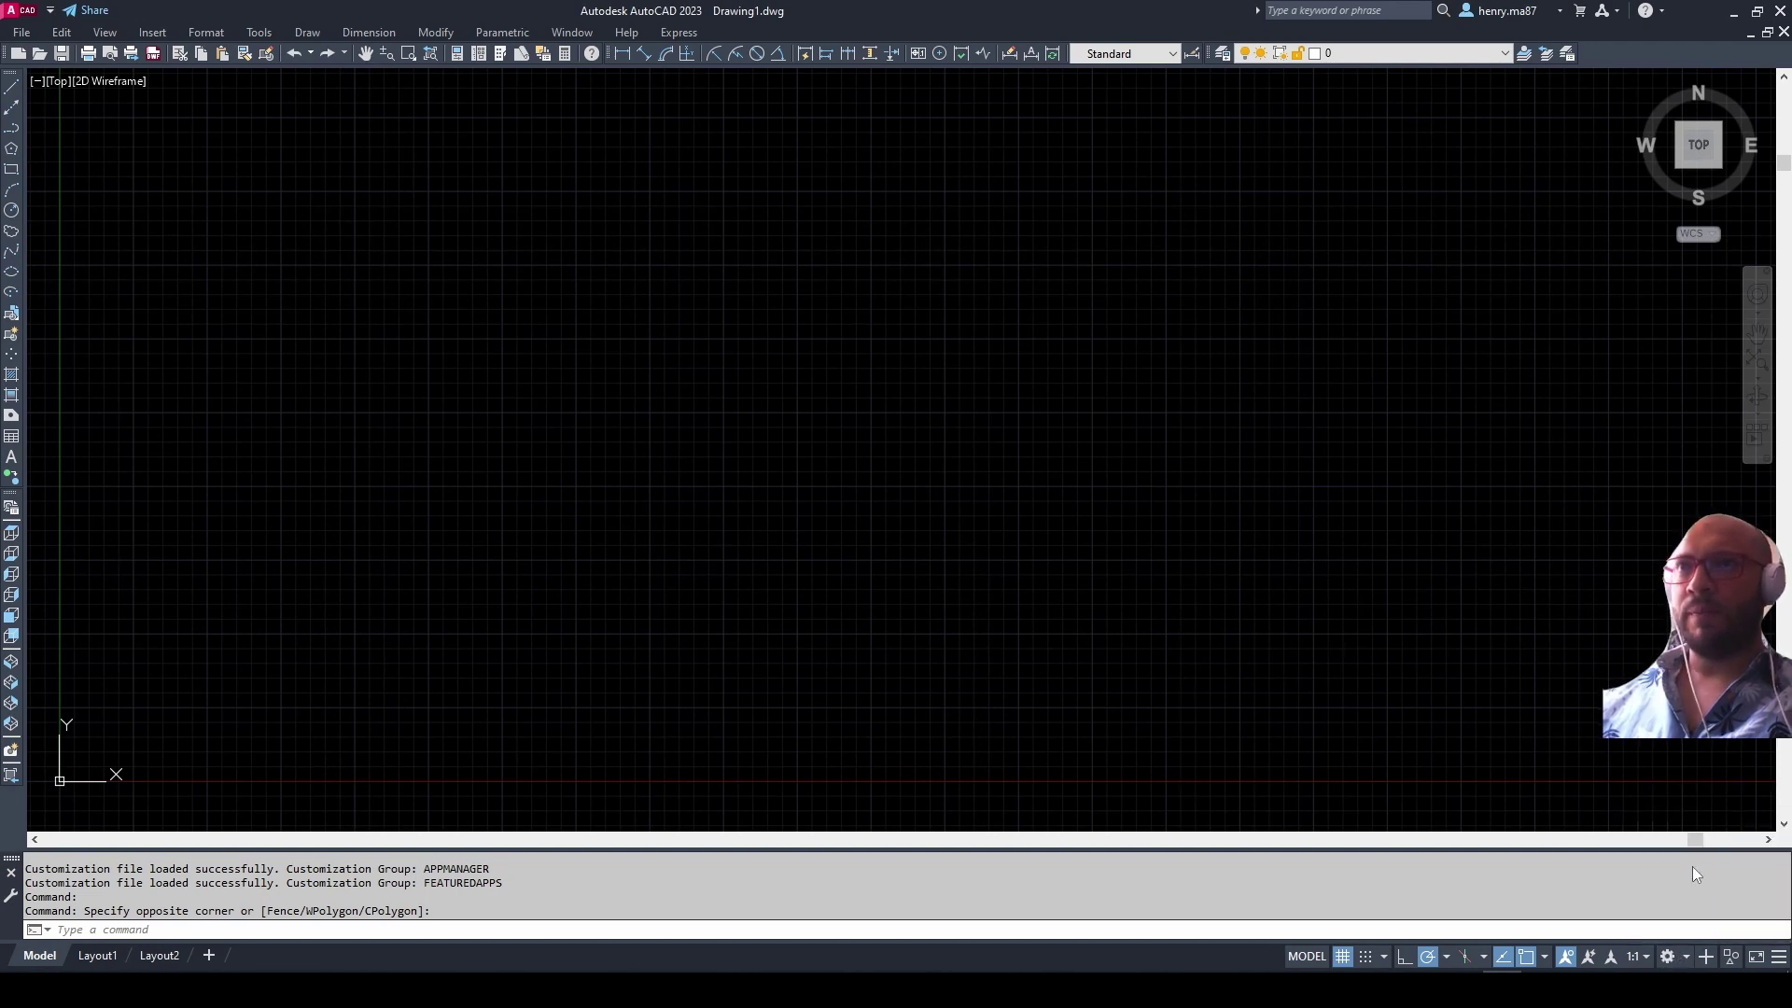
{"action": "left_click", "coordinate": [983, 481]}
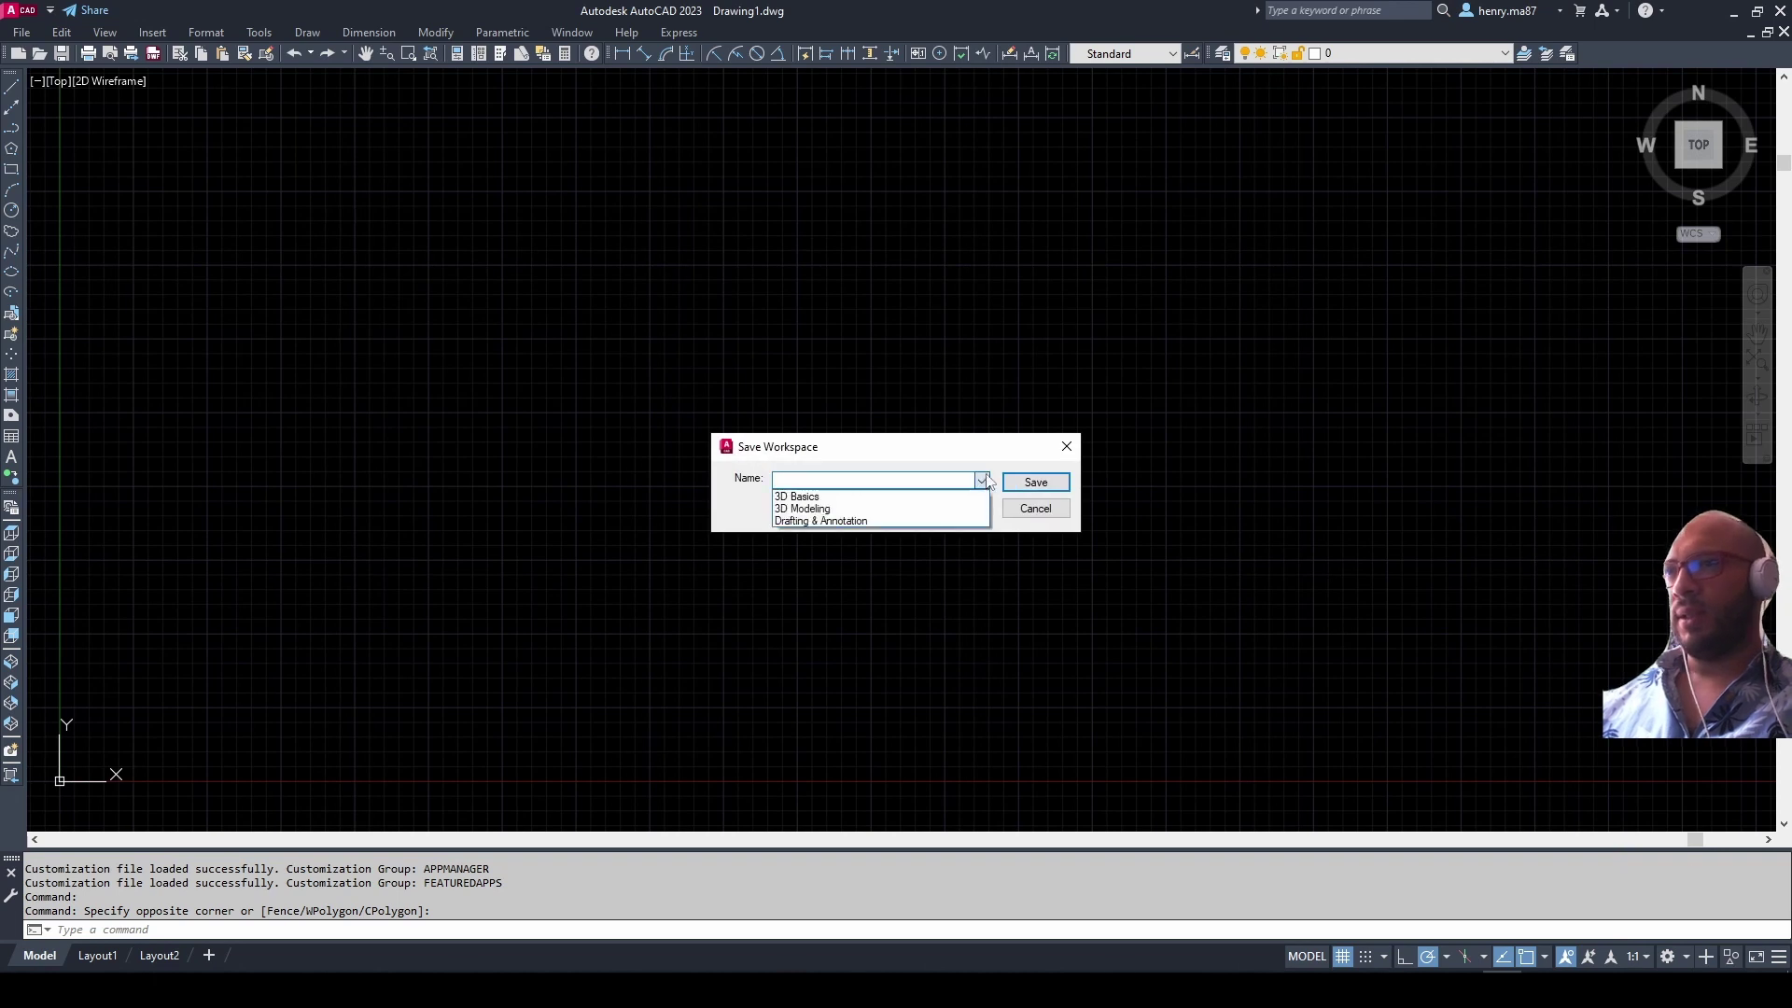
{"action": "left_click", "coordinate": [962, 455]}
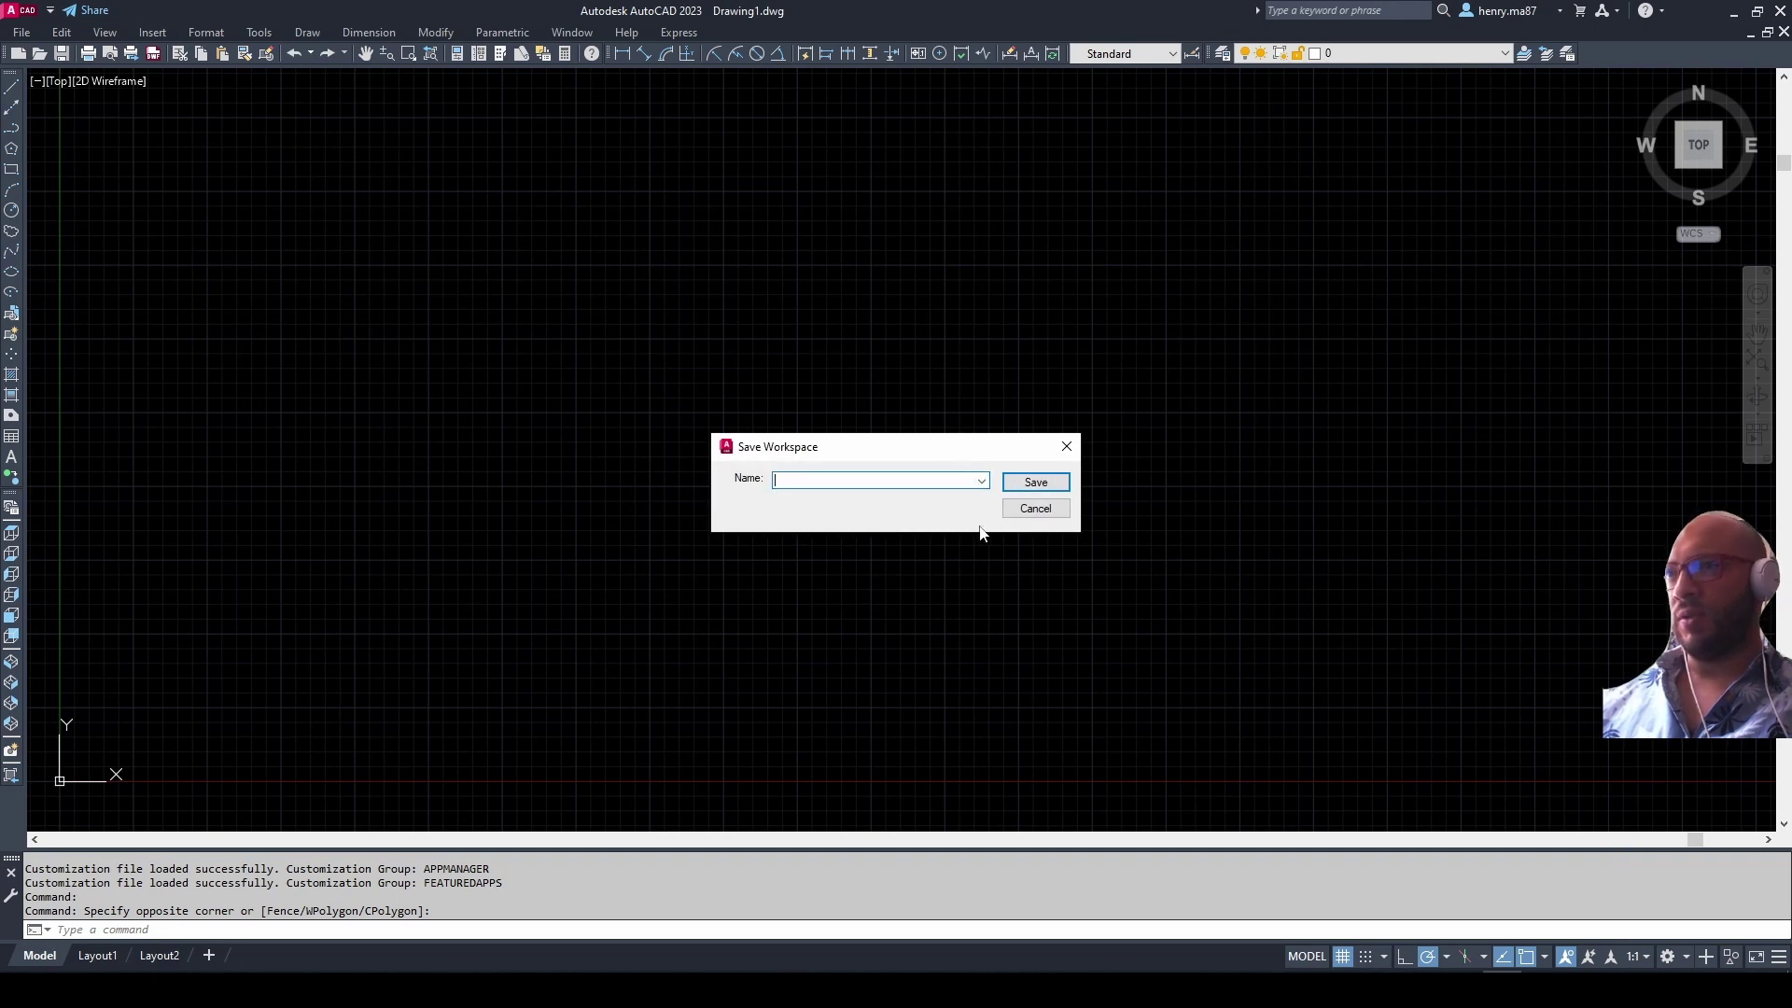
{"action": "left_click", "coordinate": [913, 478]}
{"action": "type", "text": "Autocad Classic"}
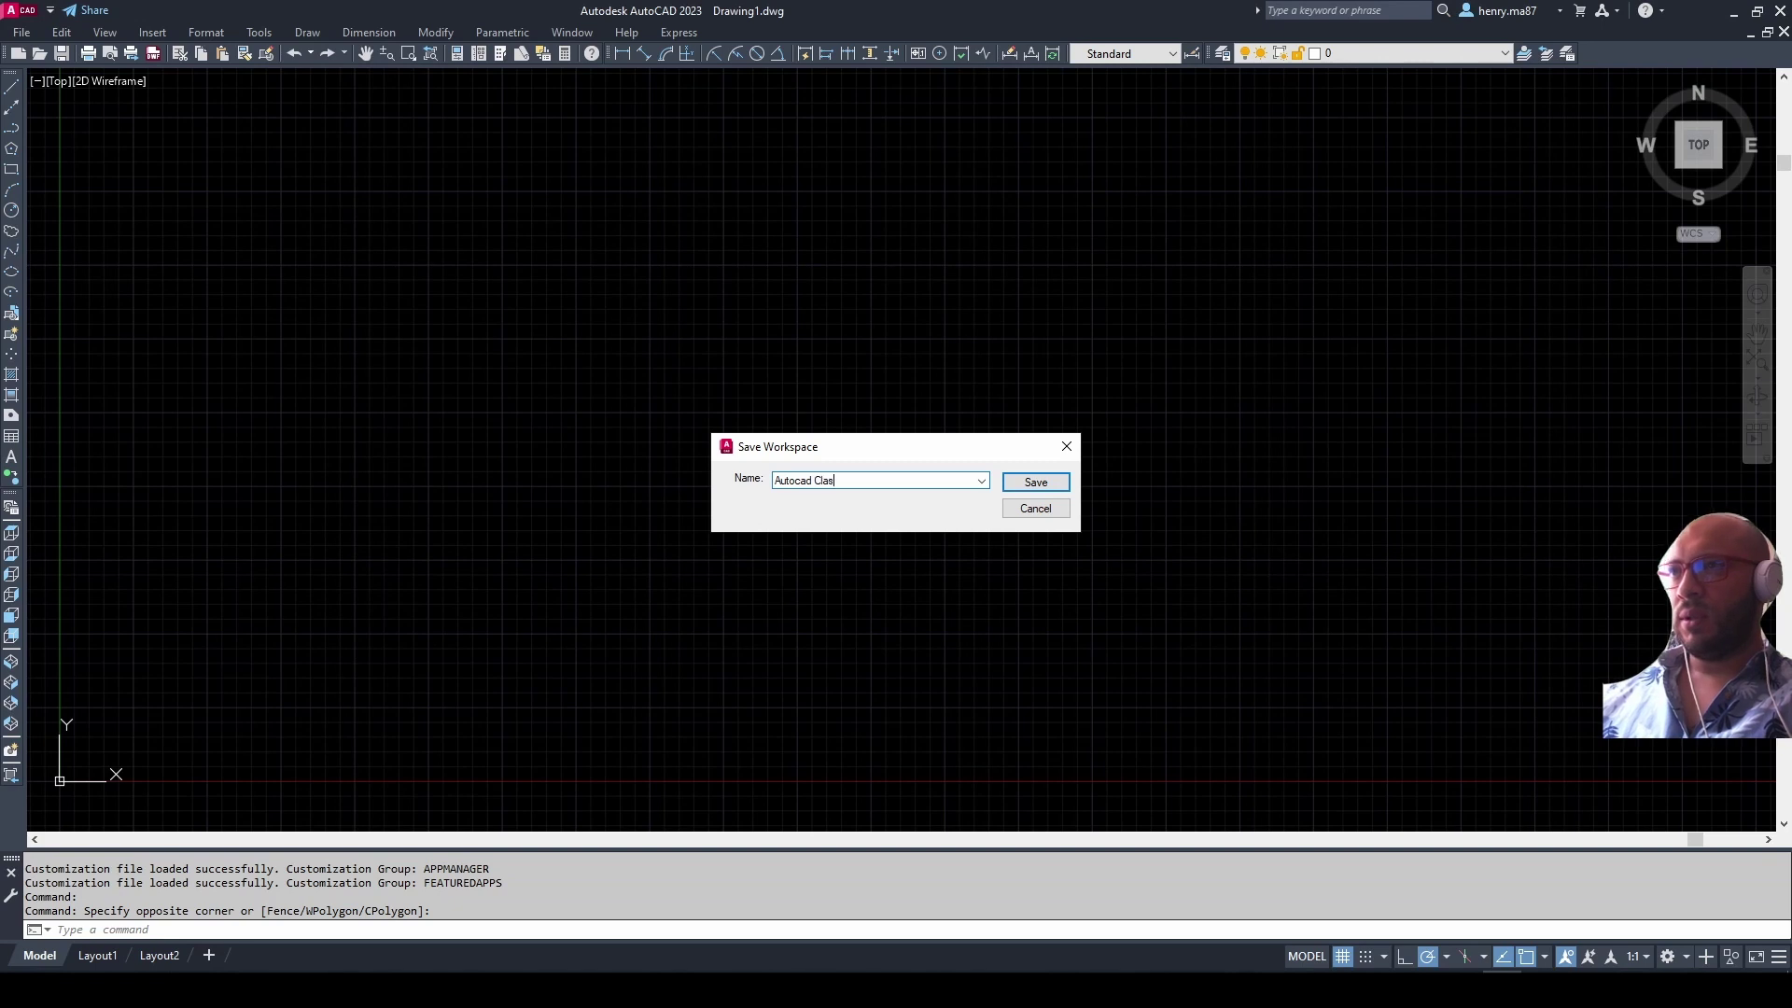
Step: Save the 'Autocad Classic' workspace and toggle the status-bar workspace label off and on
{"action": "left_click", "coordinate": [1038, 483]}
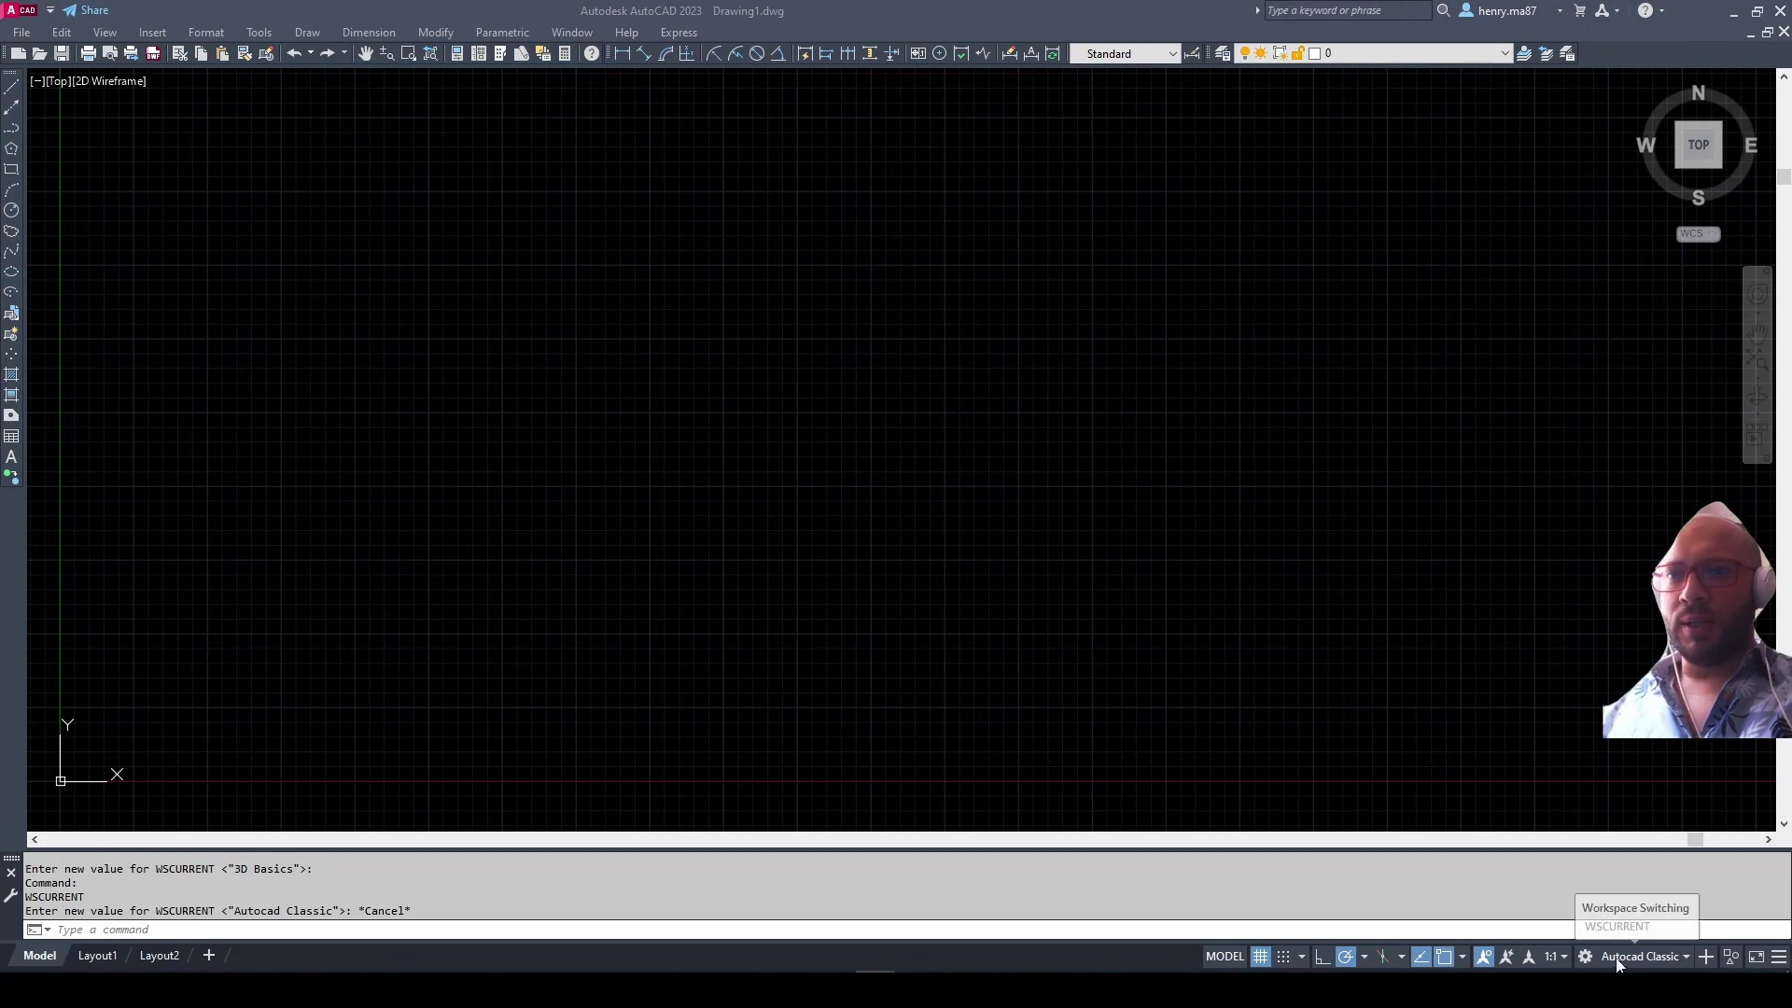
{"action": "left_click", "coordinate": [1683, 954]}
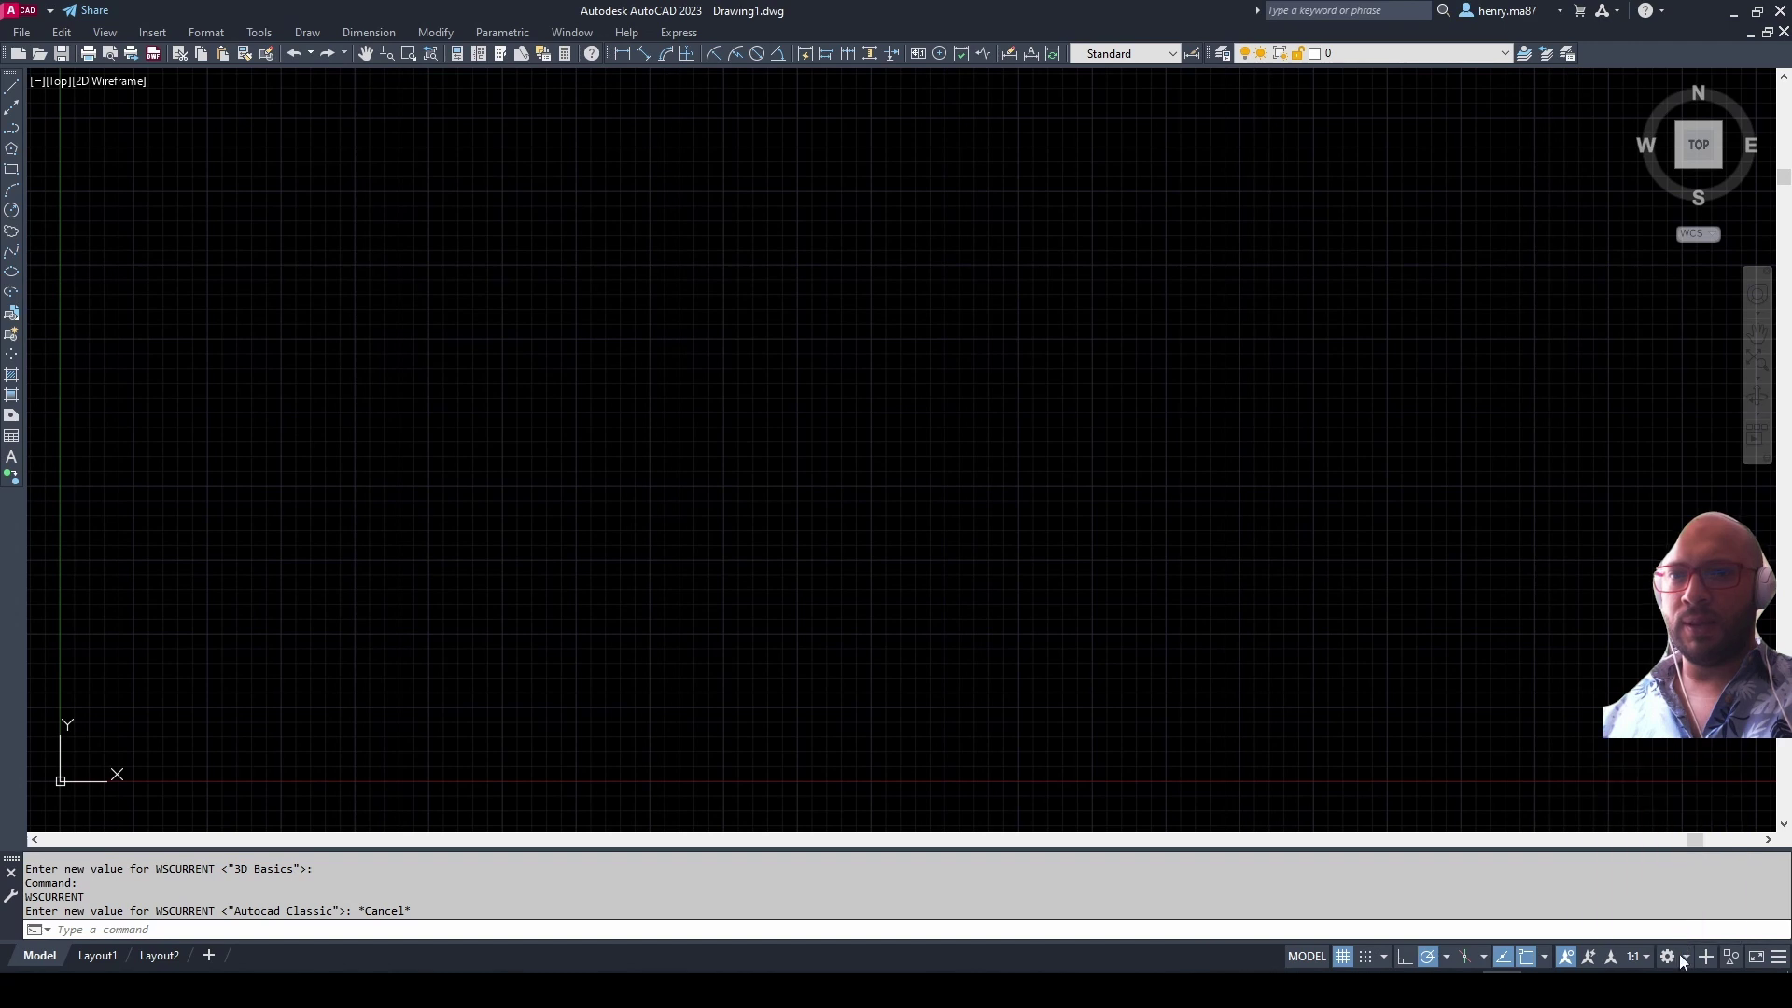
{"action": "left_click", "coordinate": [1690, 954]}
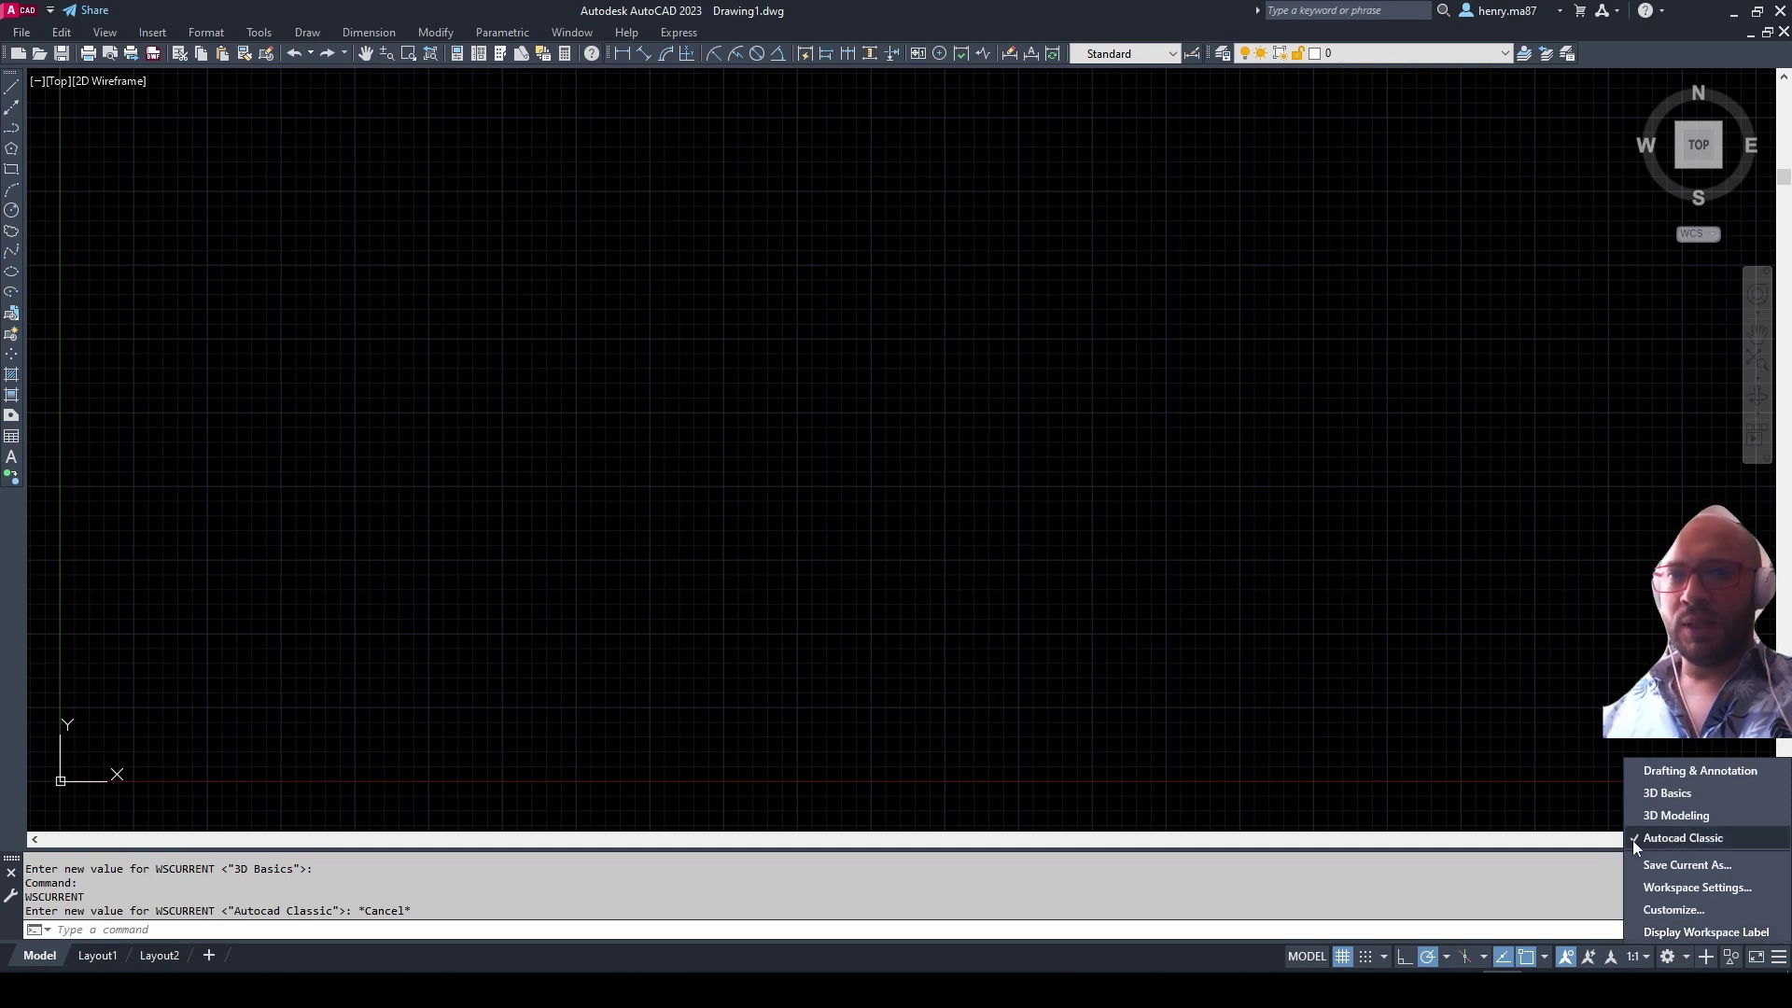
{"action": "left_click", "coordinate": [1680, 931]}
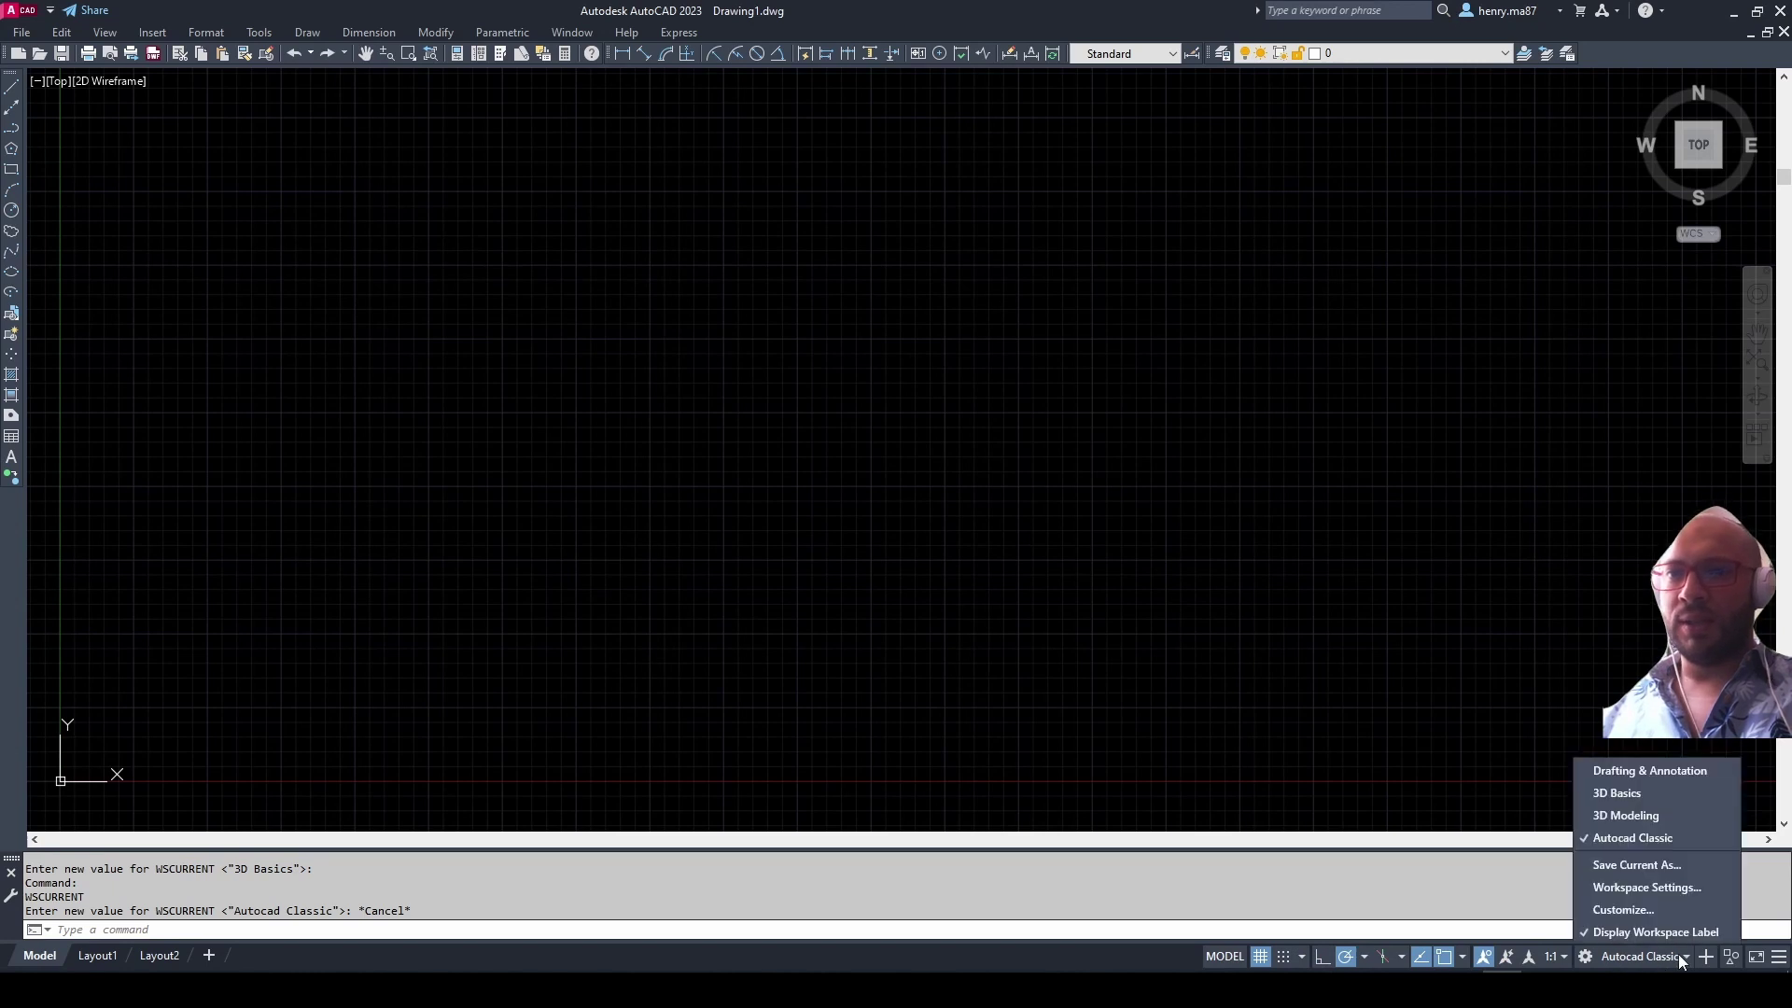
Step: Switch to Drafting & Annotation, then back to Autocad Classic, confirming the ribbon disappears
{"action": "left_click", "coordinate": [1678, 954]}
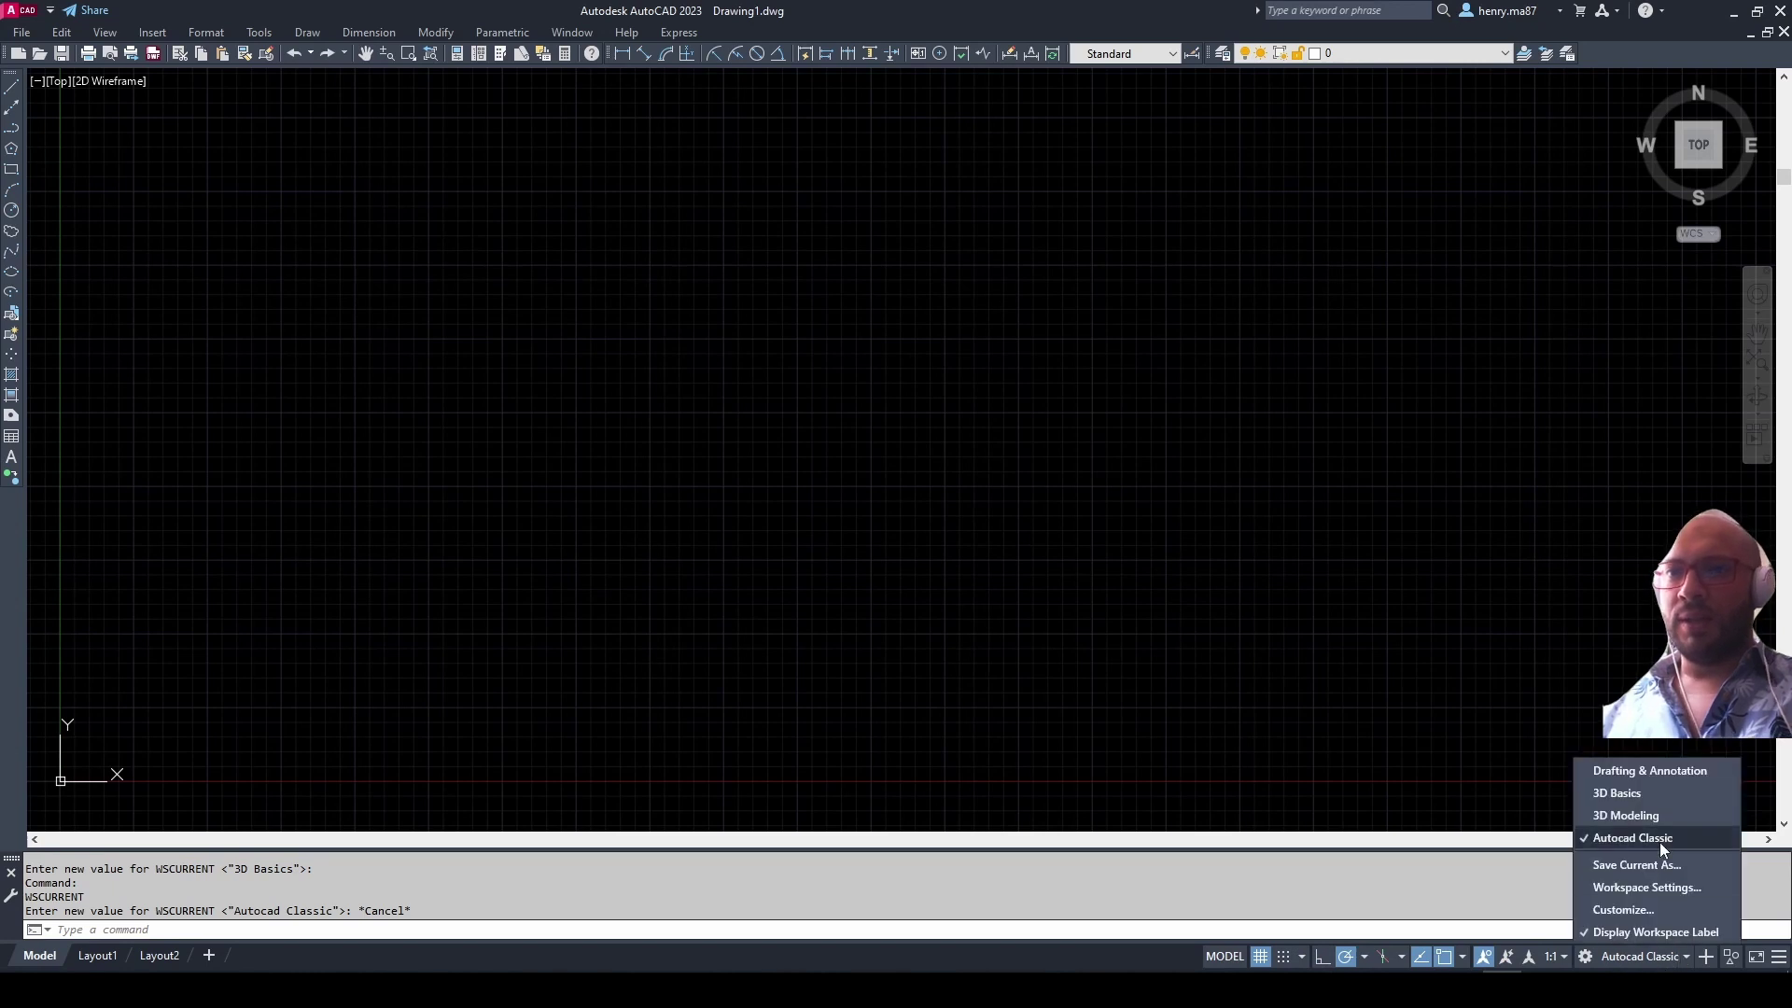
{"action": "left_click", "coordinate": [1680, 773]}
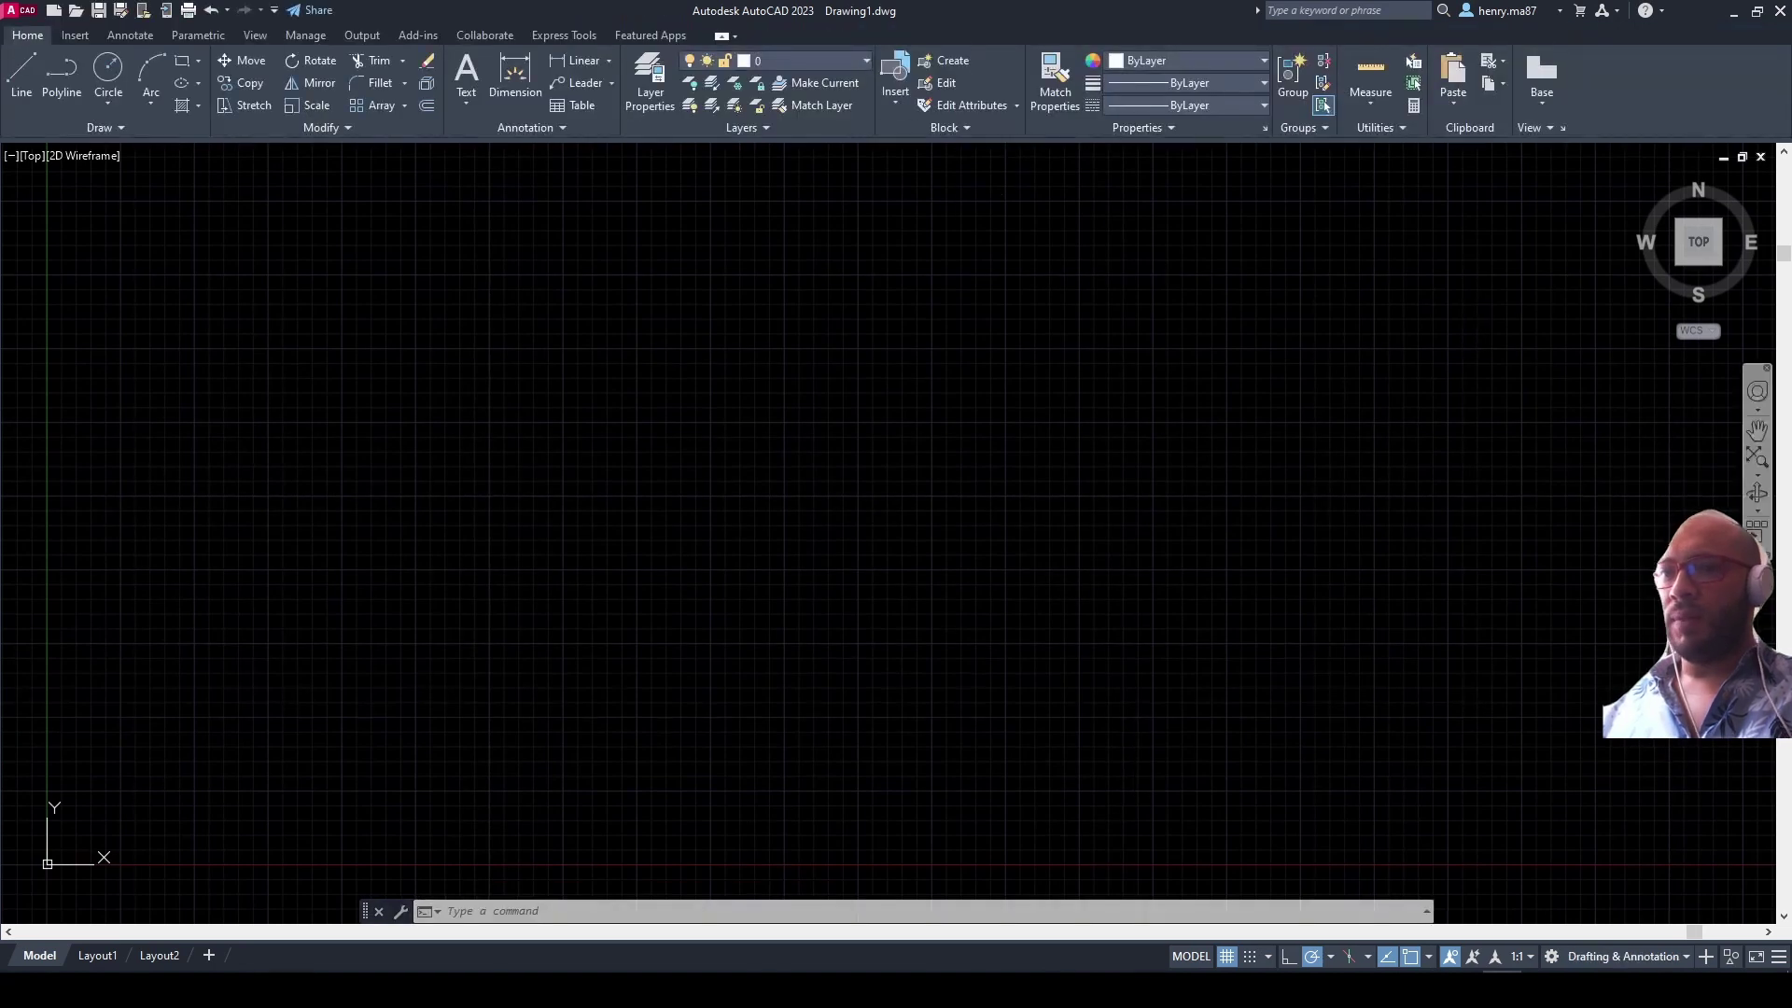
{"action": "left_click", "coordinate": [1606, 956]}
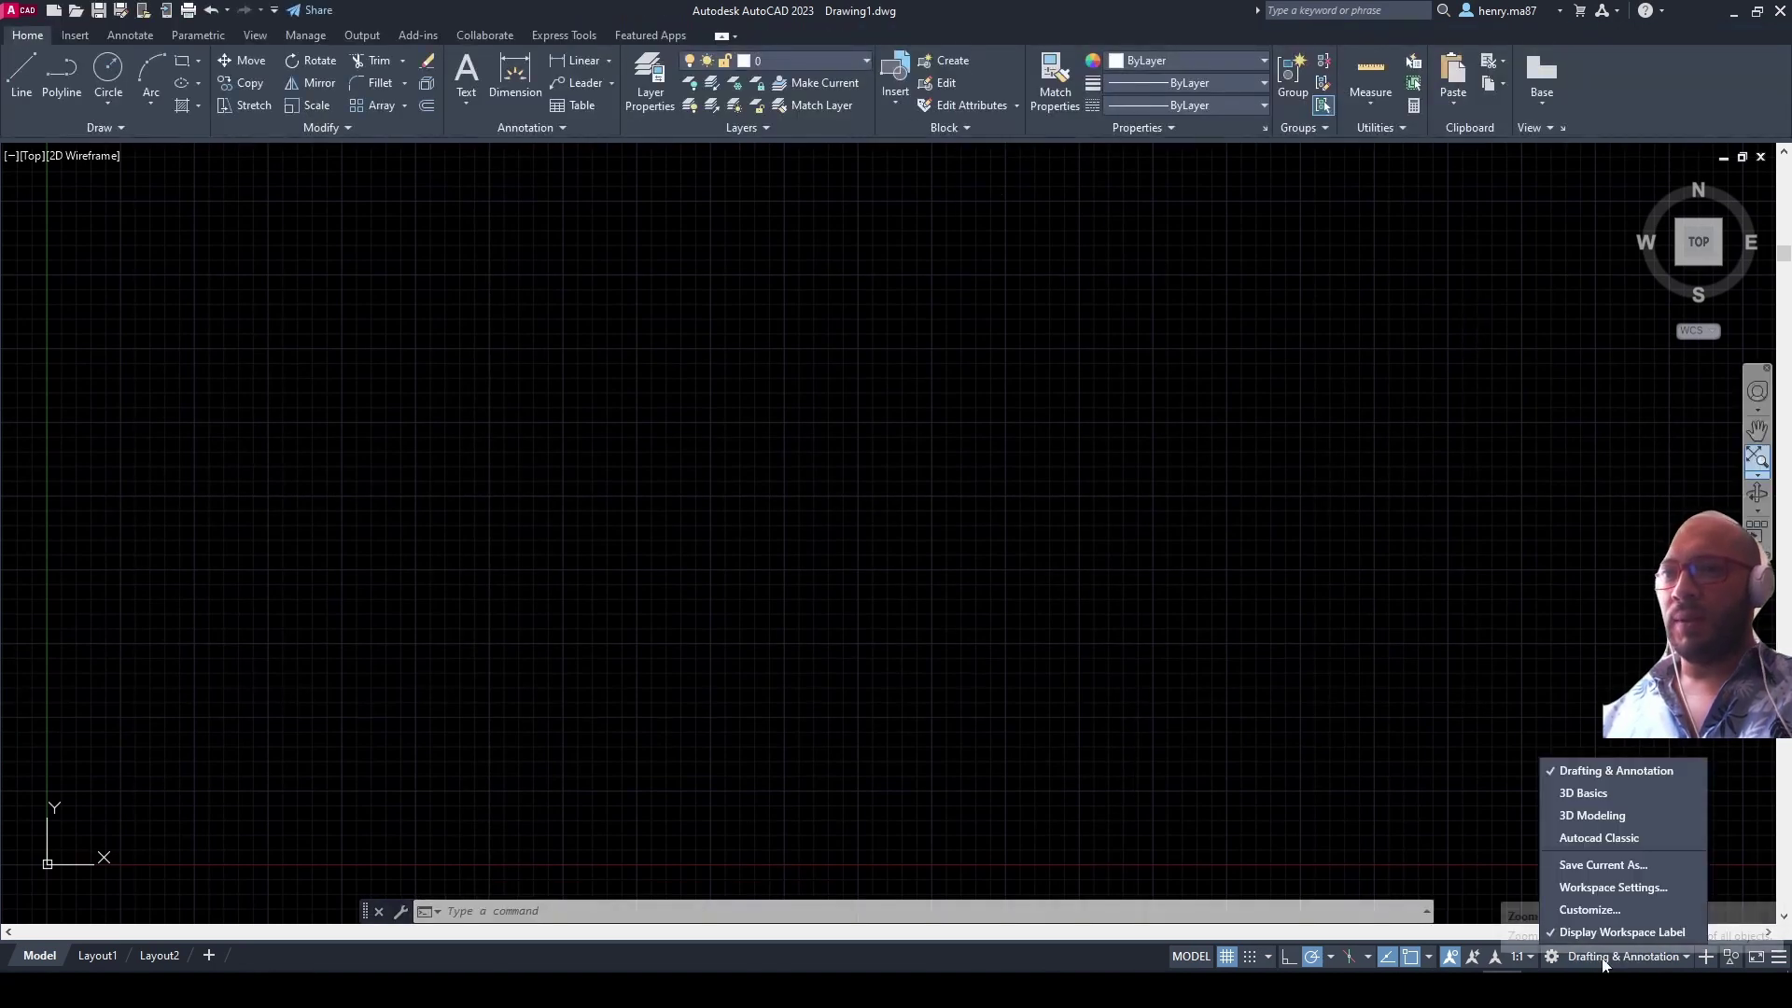
{"action": "left_click", "coordinate": [1600, 838]}
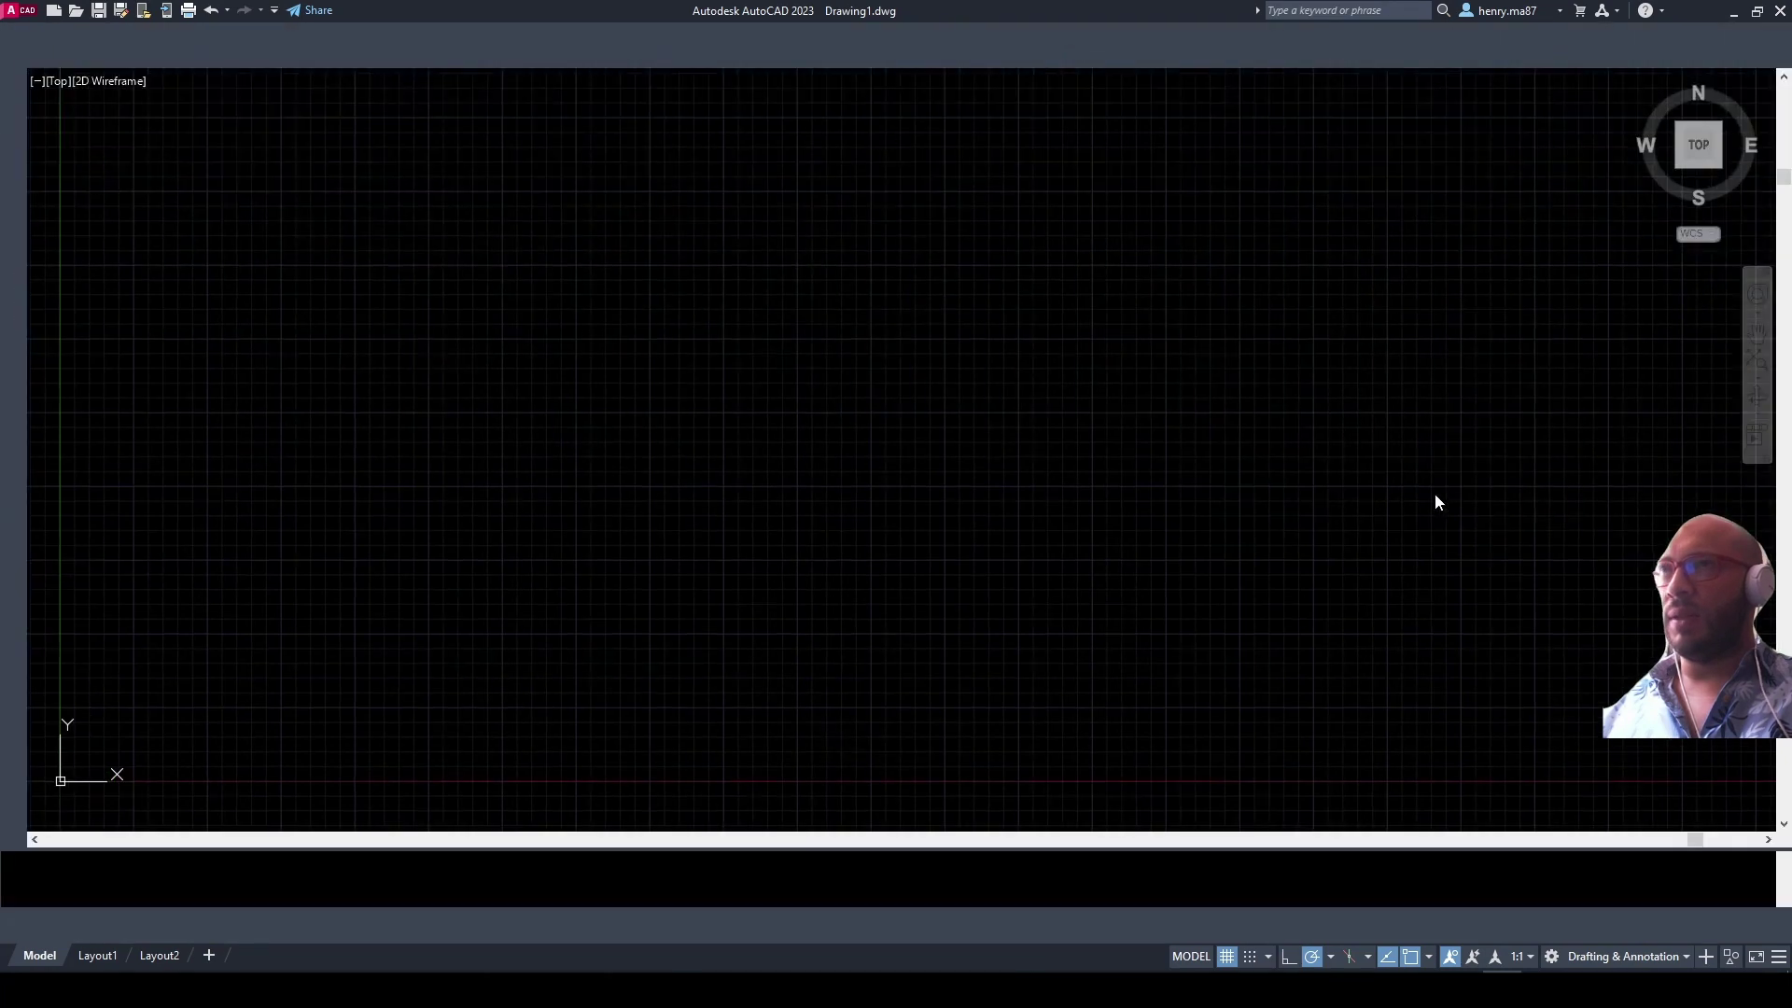